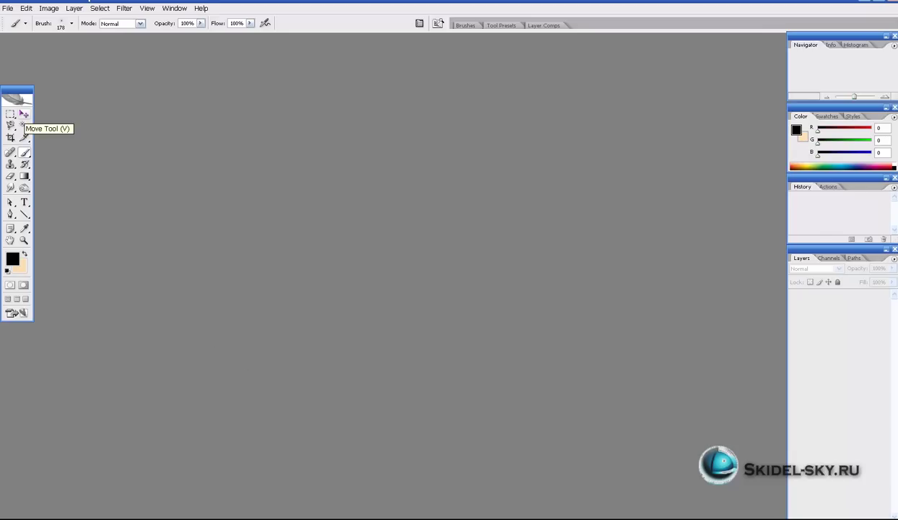
Step: Activate the Polygonal Lasso tool
click(10, 125)
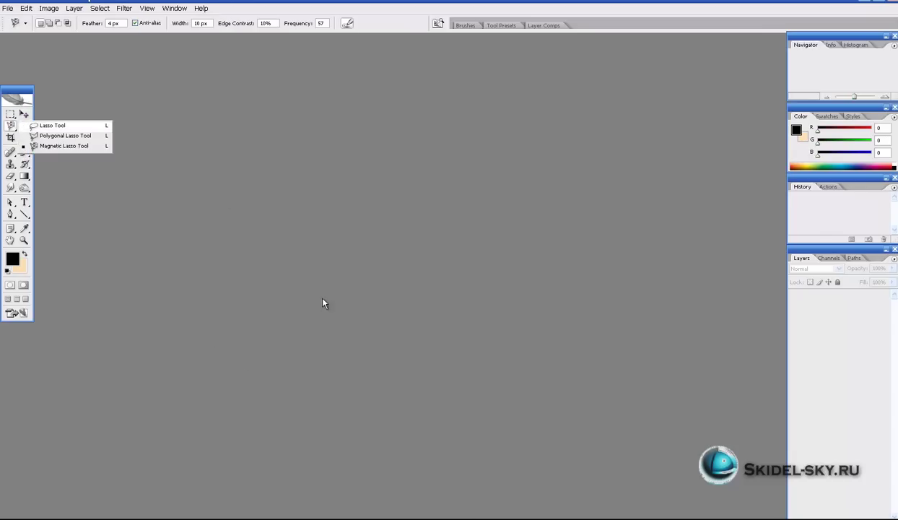
click(65, 136)
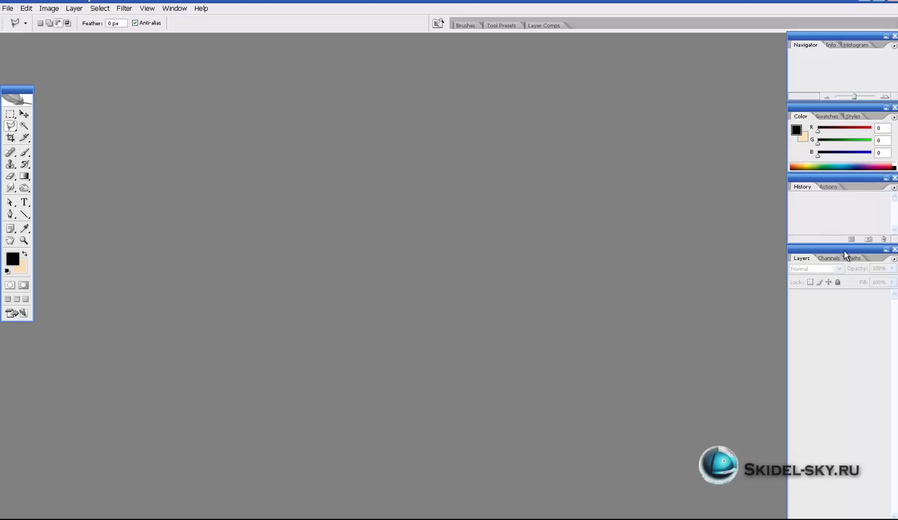
Step: Start opening an image and browse through Skidel_sky and TEXTURES to the sky folder НЕБО
key(ctrl+o)
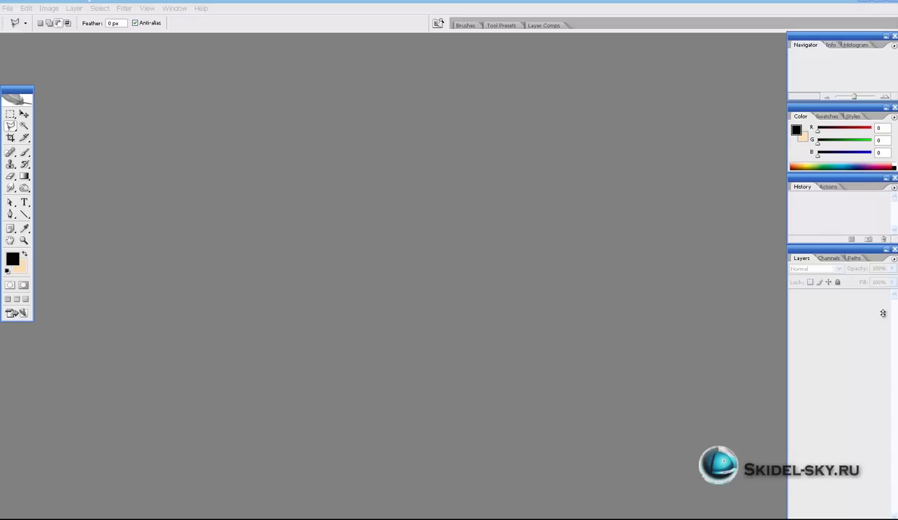
click(492, 118)
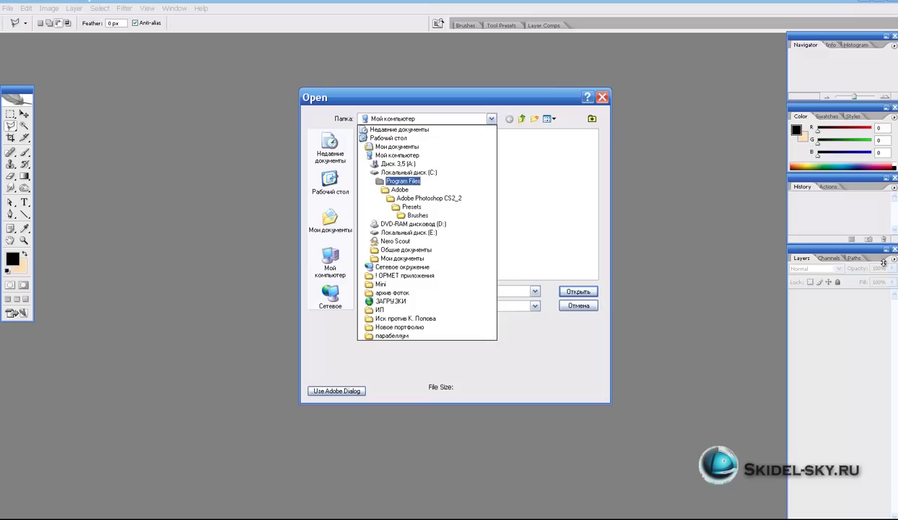
click(407, 172)
double_click(513, 152)
double_click(383, 142)
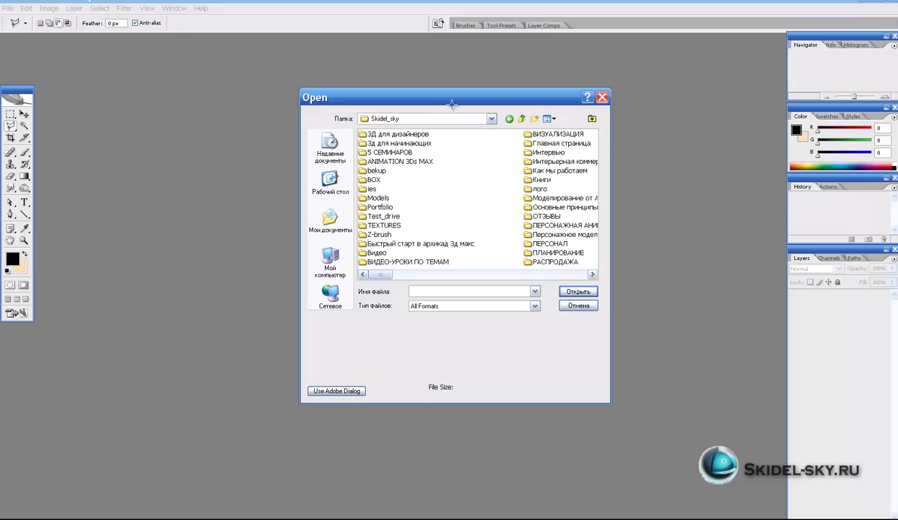
text(tex)
key(Return)
double_click(376, 152)
click(402, 217)
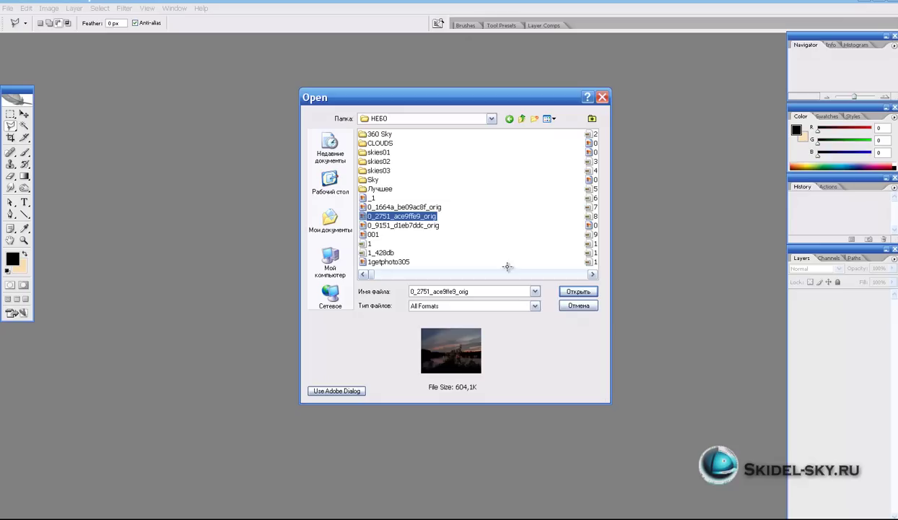
Step: Enlarge the Open dialog, display the НЕБО files as thumbnails and look through the sky photos
drag(610, 402, 708, 463)
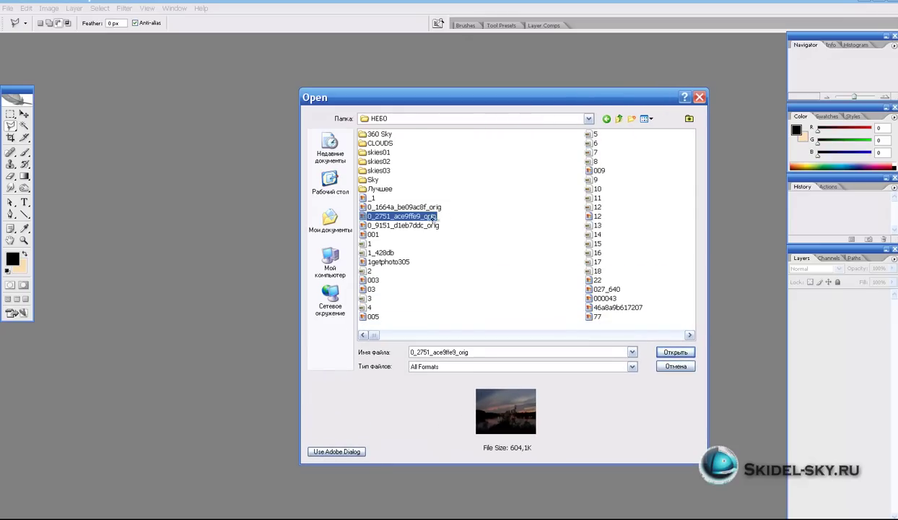
click(644, 118)
click(675, 132)
scroll(438, 225, down, 5)
scroll(428, 312, down, 2)
scroll(427, 303, up, 5)
scroll(440, 285, down, 2)
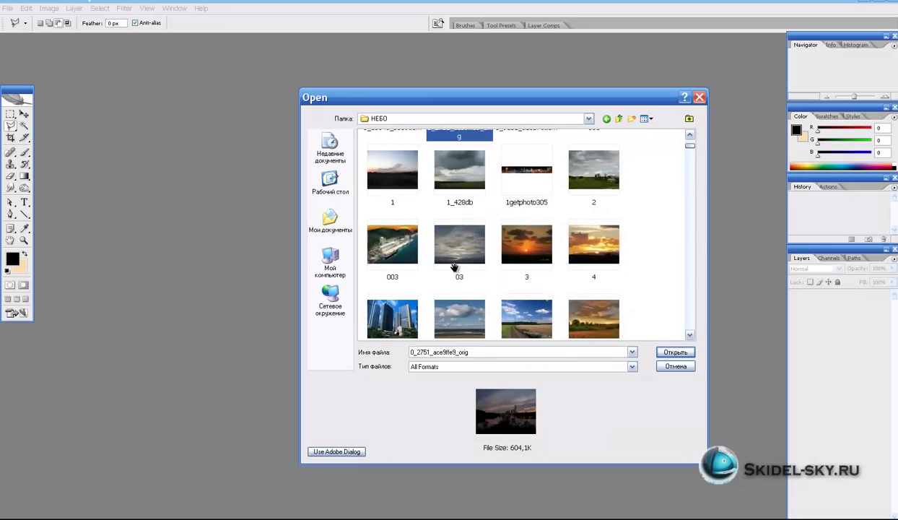
scroll(417, 268, down, 5)
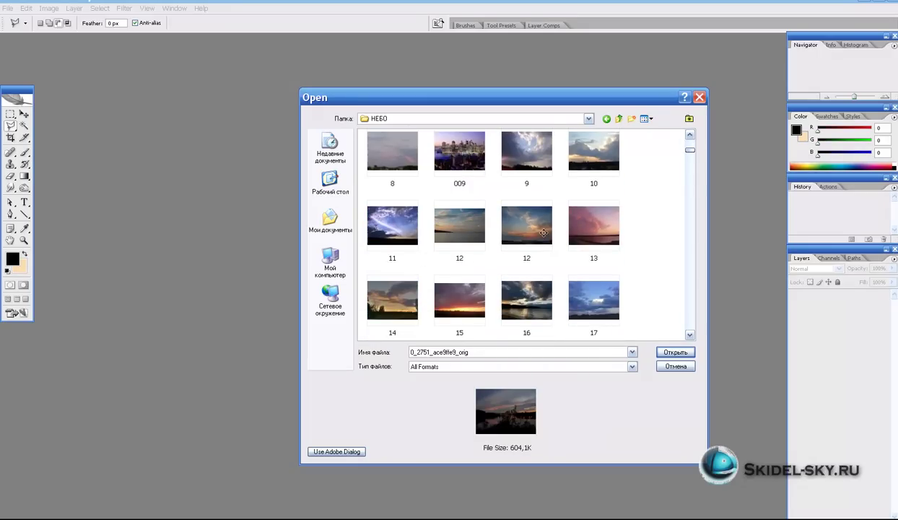
Step: Open the sunset lake photo 16 and enlarge its document window so empty space surrounds the image
click(410, 241)
click(594, 300)
click(526, 299)
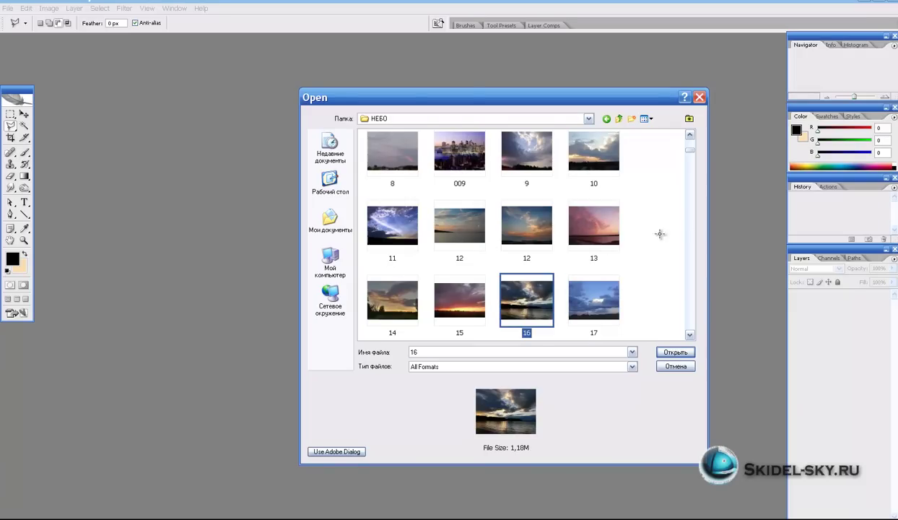
click(675, 351)
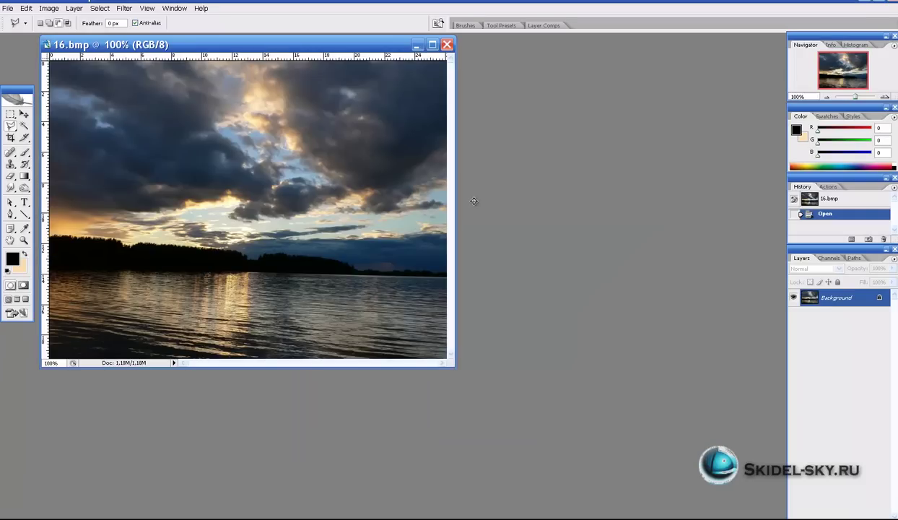
drag(455, 367, 630, 474)
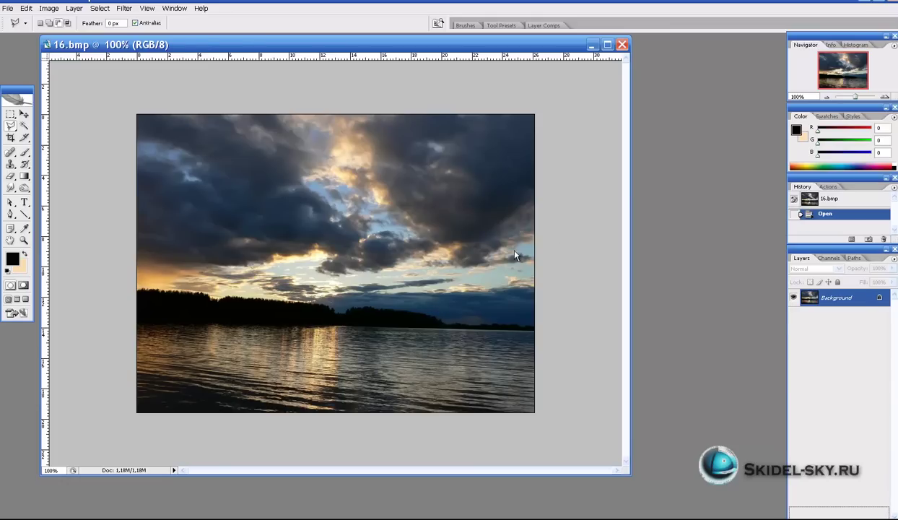
Step: Duplicate the Background layer and outline the treeline and all the water below it with the Polygonal Lasso
key(ctrl+j)
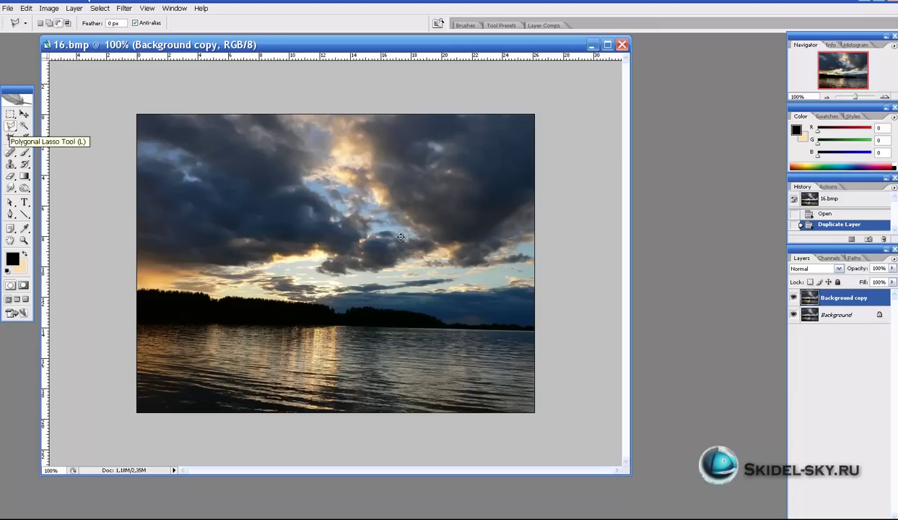
click(131, 288)
click(218, 301)
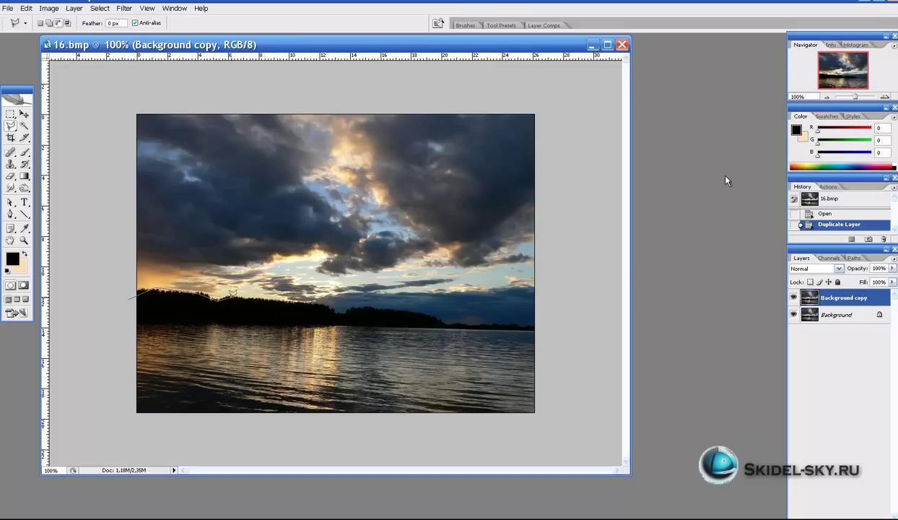
click(341, 315)
click(359, 308)
click(386, 308)
click(431, 315)
click(455, 325)
click(554, 325)
click(555, 431)
click(110, 417)
click(127, 301)
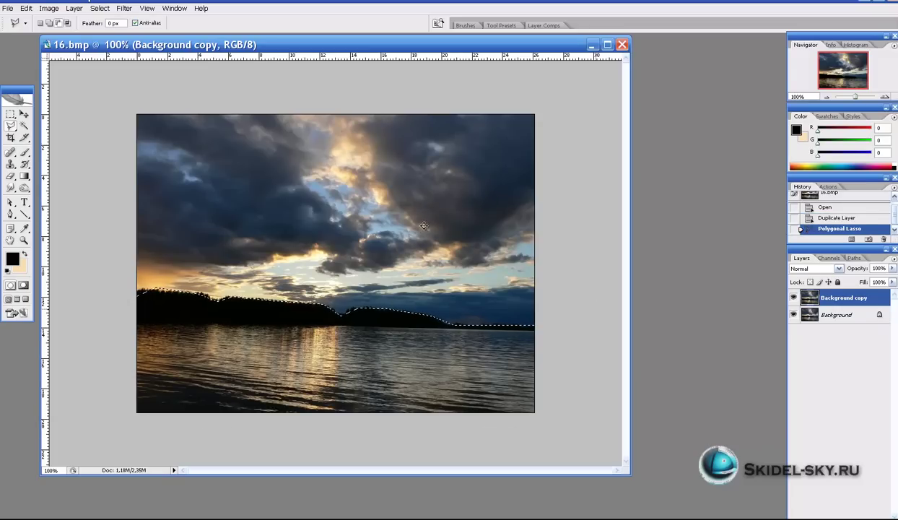
Step: Copy the selected shore and water onto their own layer and add an empty layer directly beneath it
key(ctrl+c)
key(ctrl+v)
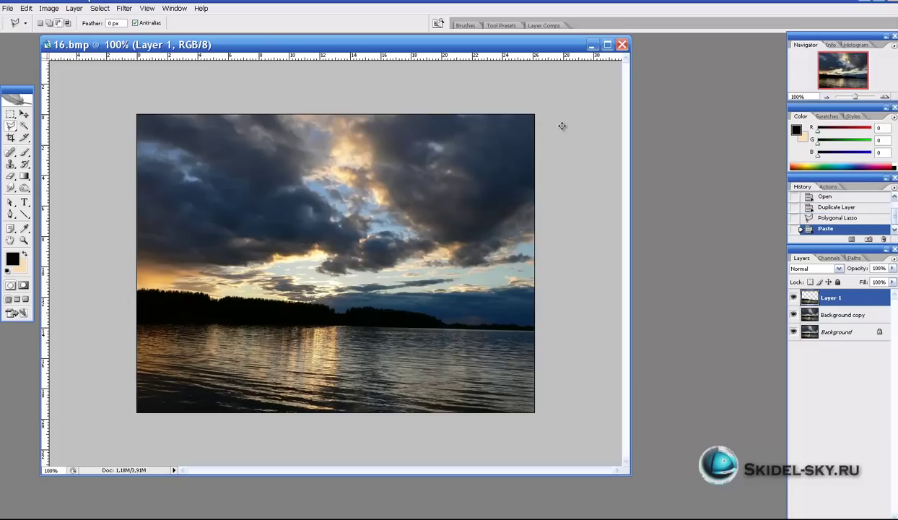
key(alt+bracketleft)
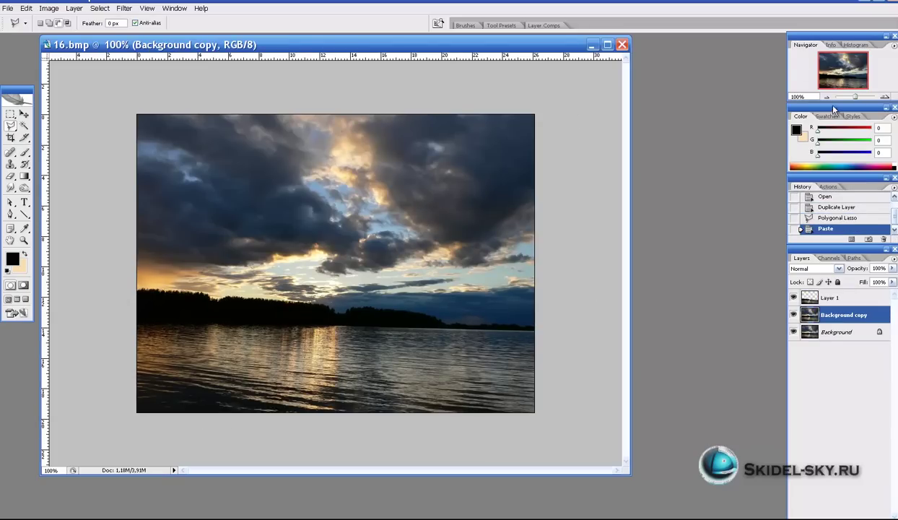
key(ctrl+shift+alt+n)
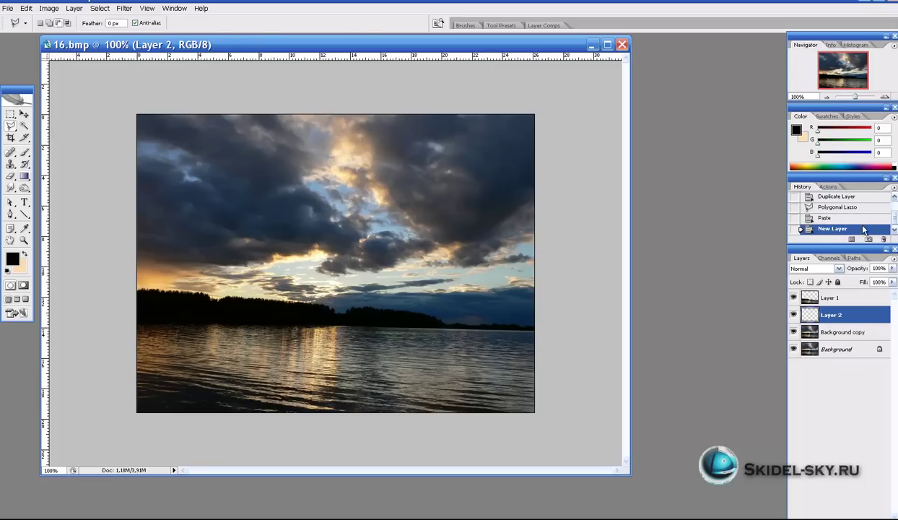
Step: Set the foreground colour to white (ffffff) and fill the empty layer with the Paint Bucket
click(24, 177)
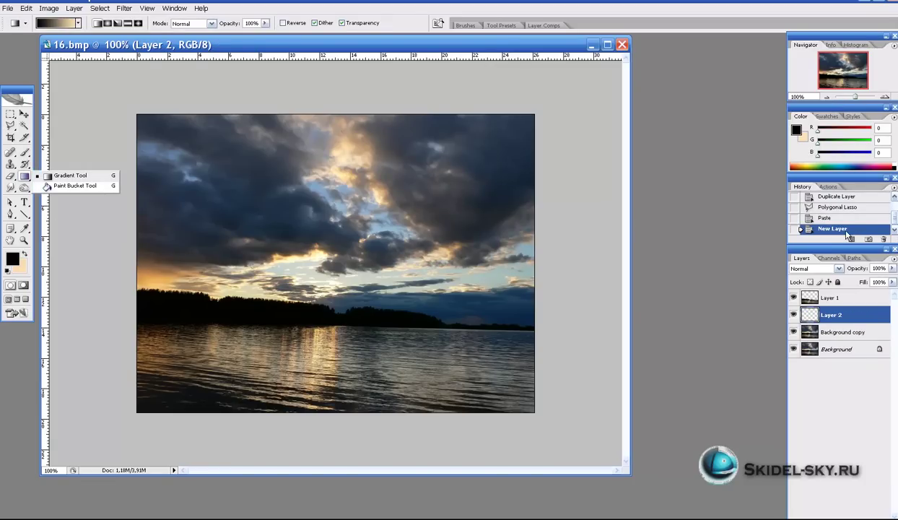
key(shift+g)
click(12, 258)
click(410, 249)
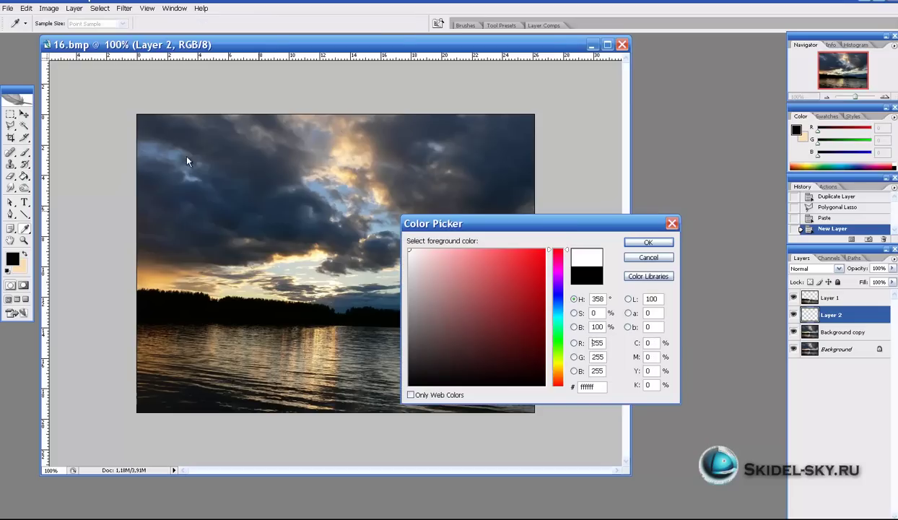
click(649, 242)
click(370, 146)
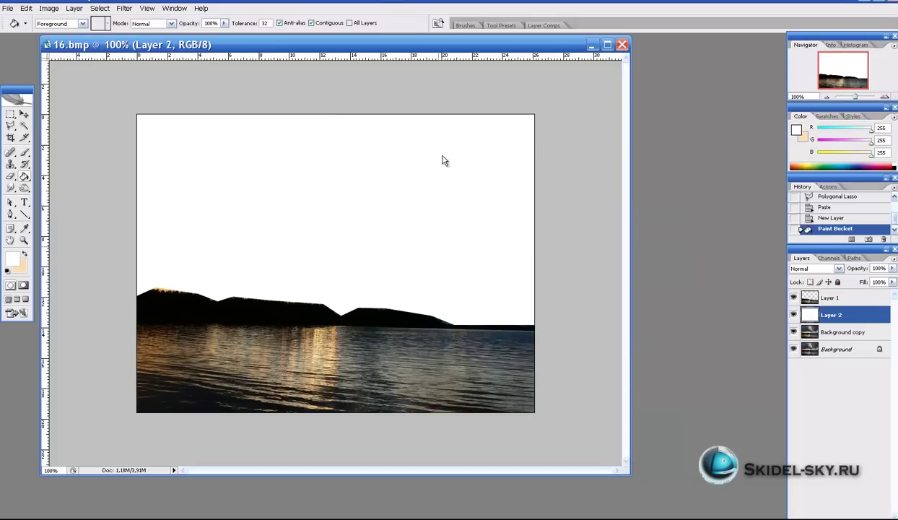
key(m)
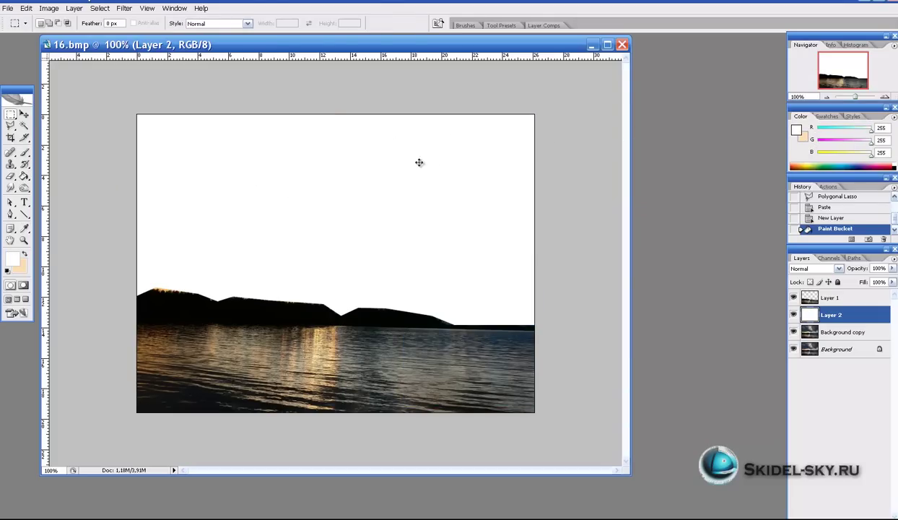
key(alt+bracketright)
key(alt+bracketleft)
key(alt+bracketleft)
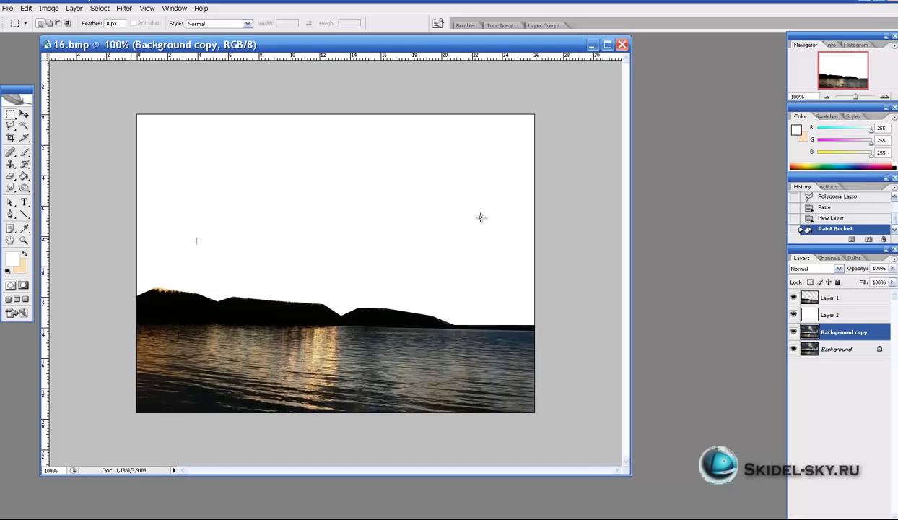
key(alt+bracketright)
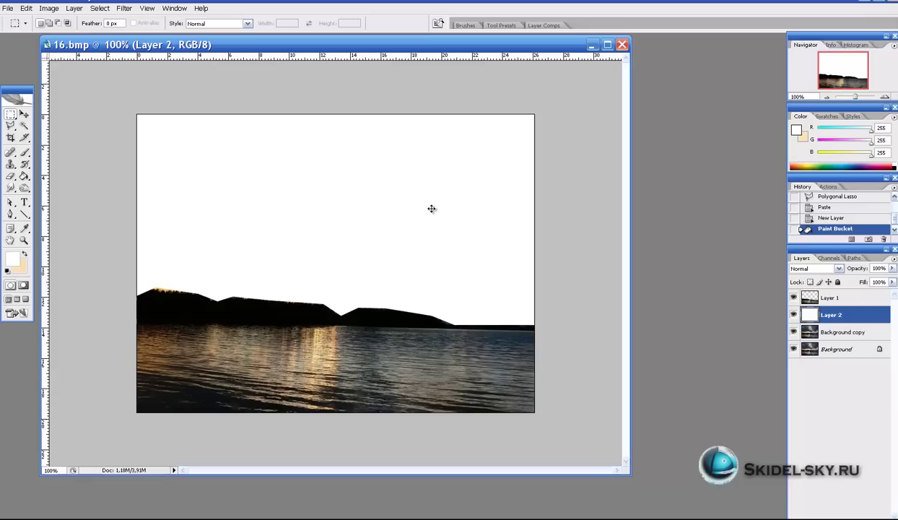
Step: Choose the Hard Round 19 pixels brush and paint a short white stroke in the sky area of the white layer
key(b)
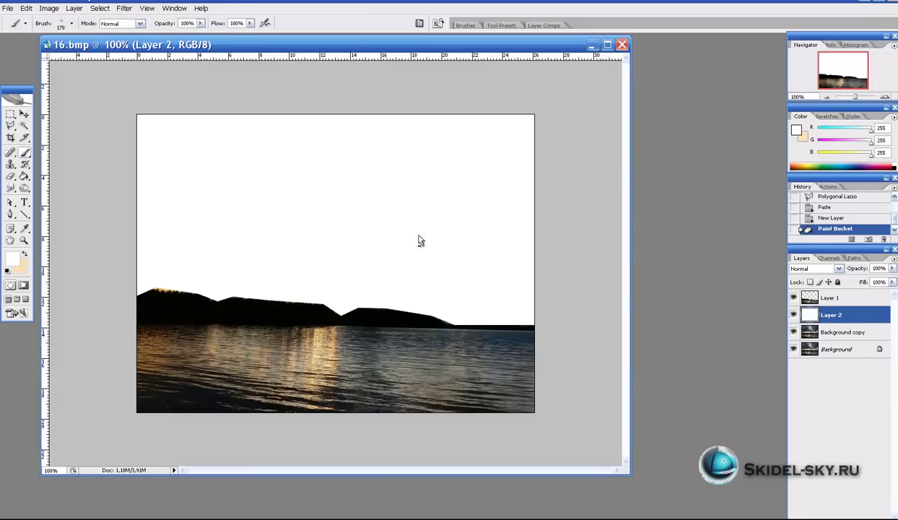
right_click(369, 237)
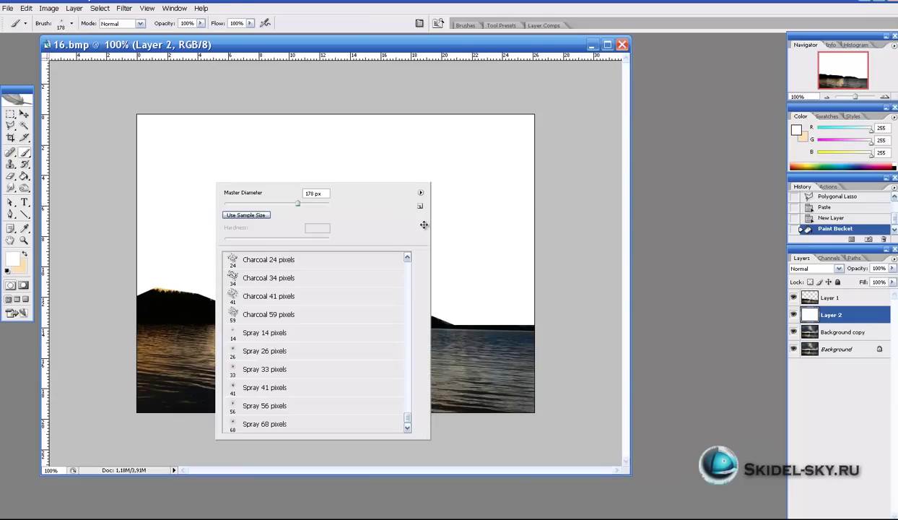
scroll(424, 224, up, 15)
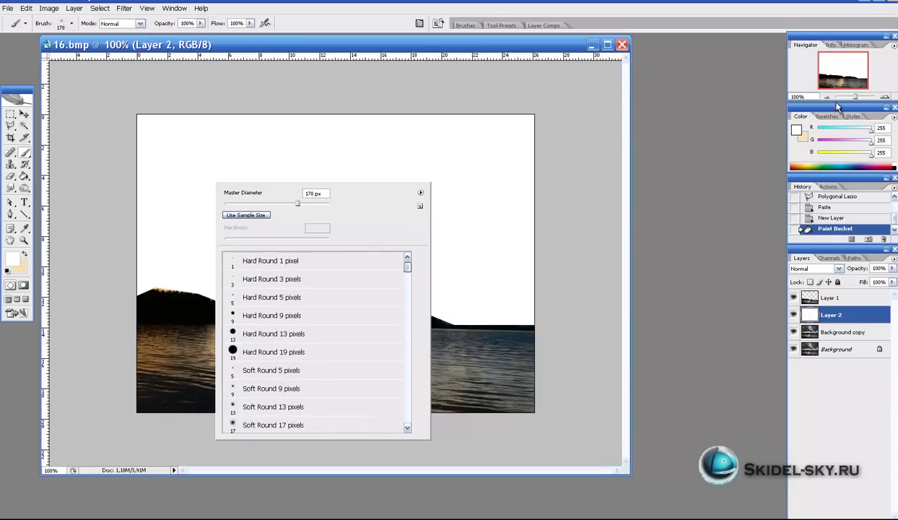
click(274, 351)
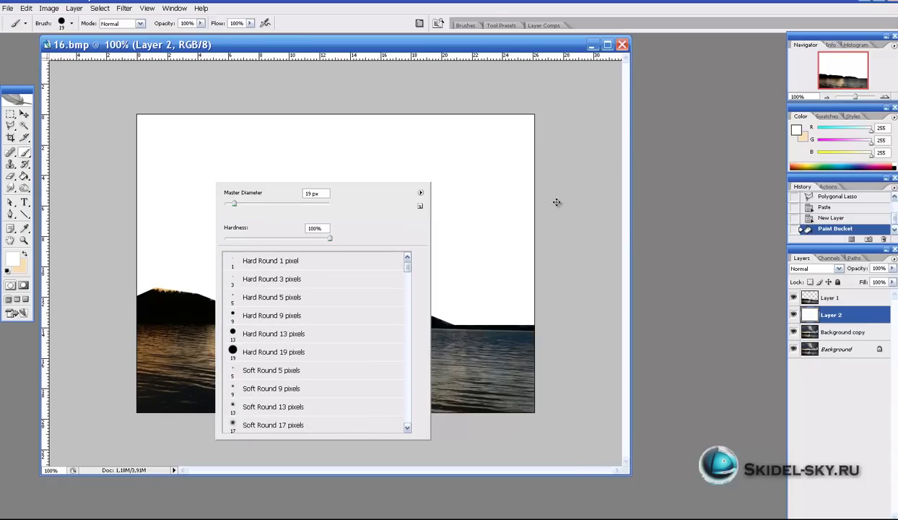
double_click(274, 351)
drag(255, 194, 262, 184)
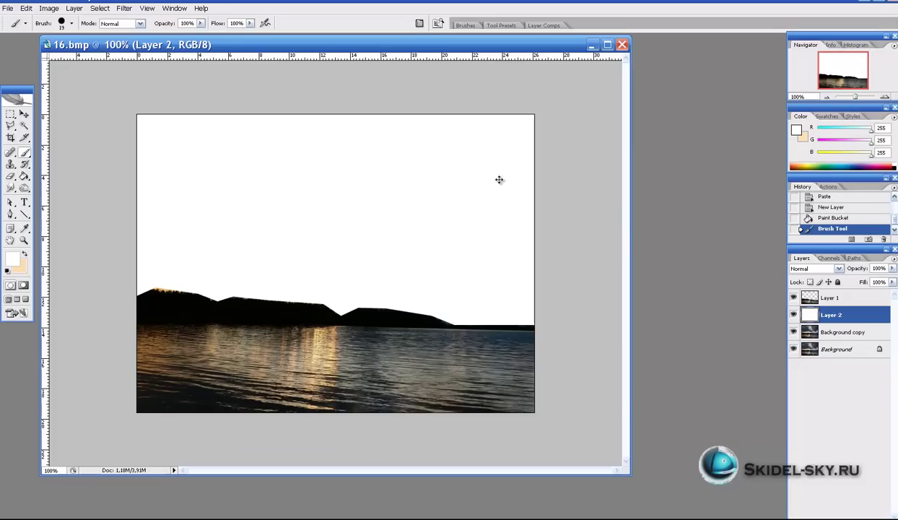
Step: Set the foreground colour to black, try the hard brush with strokes across the white sky area and undo them
click(12, 259)
drag(426, 358, 409, 385)
click(647, 243)
mouse_move(296, 207)
mouse_down()
mouse_move(383, 188)
mouse_move(271, 264)
mouse_move(304, 124)
mouse_move(366, 121)
mouse_up()
key(ctrl+z)
mouse_move(183, 154)
mouse_down()
mouse_move(282, 145)
mouse_move(455, 160)
mouse_up()
key(ctrl+z)
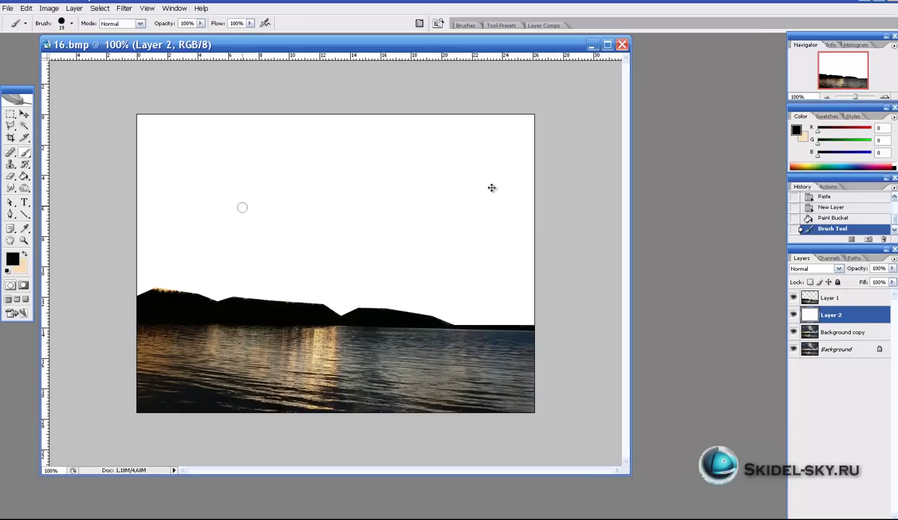
Step: Switch to the Soft Round 65 pixels brush, try a horizontal stroke across the white sky area and undo it
right_click(253, 192)
scroll(357, 353, down, 3)
click(316, 364)
key(Return)
mouse_move(209, 247)
mouse_down()
mouse_move(262, 199)
mouse_move(443, 238)
mouse_up()
key(ctrl+z)
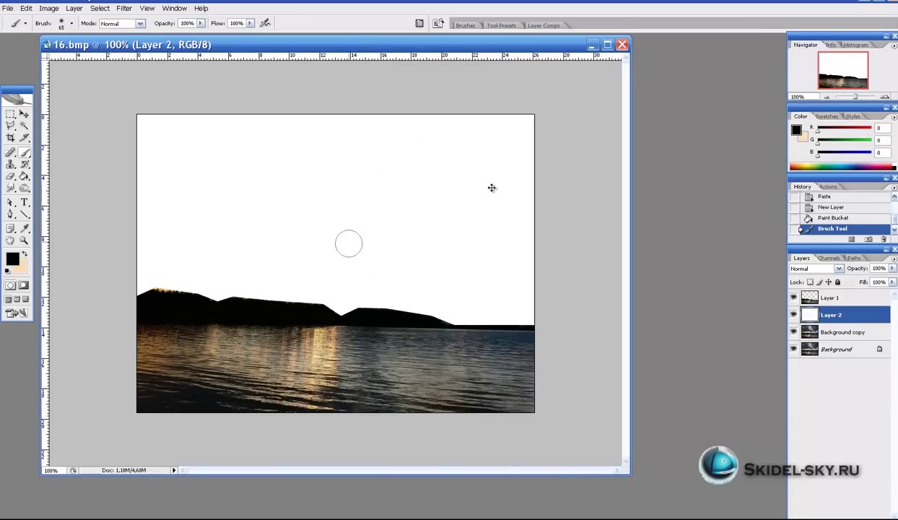
Step: Place a single black dab with the Soft Round 65 pixels brush in the upper middle of the white sky area
right_click(344, 216)
scroll(447, 383, down, 1)
scroll(492, 187, down, 2)
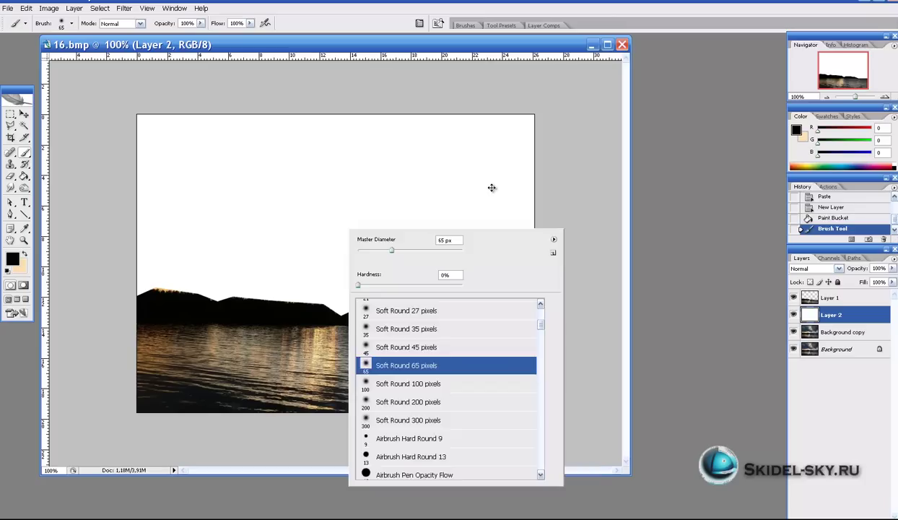
click(285, 186)
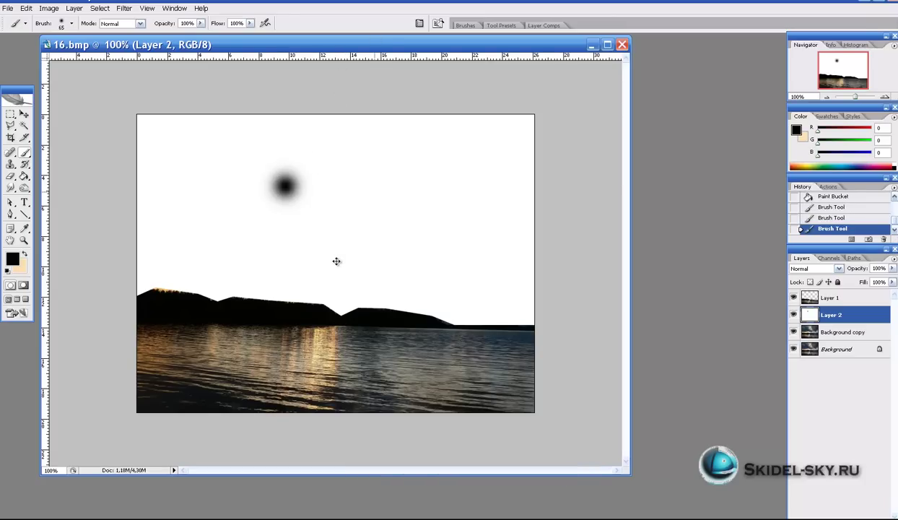
right_click(353, 189)
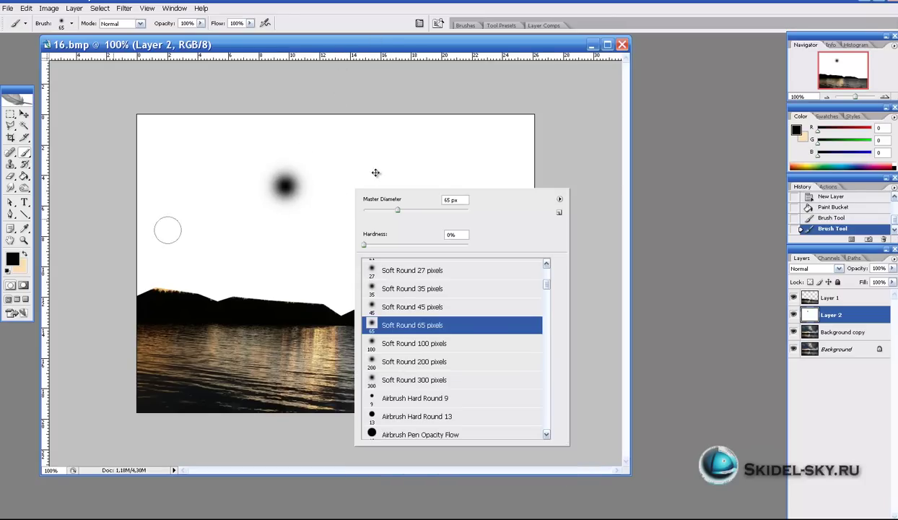
click(181, 65)
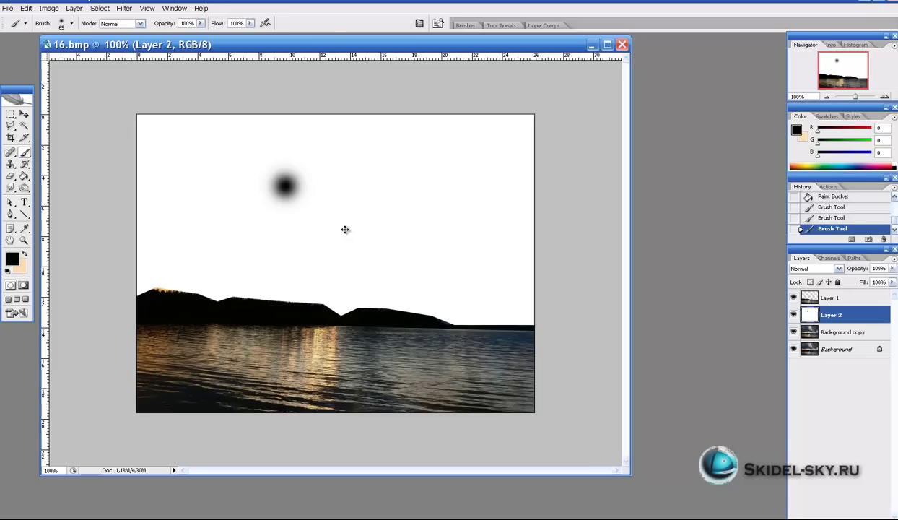
key(s)
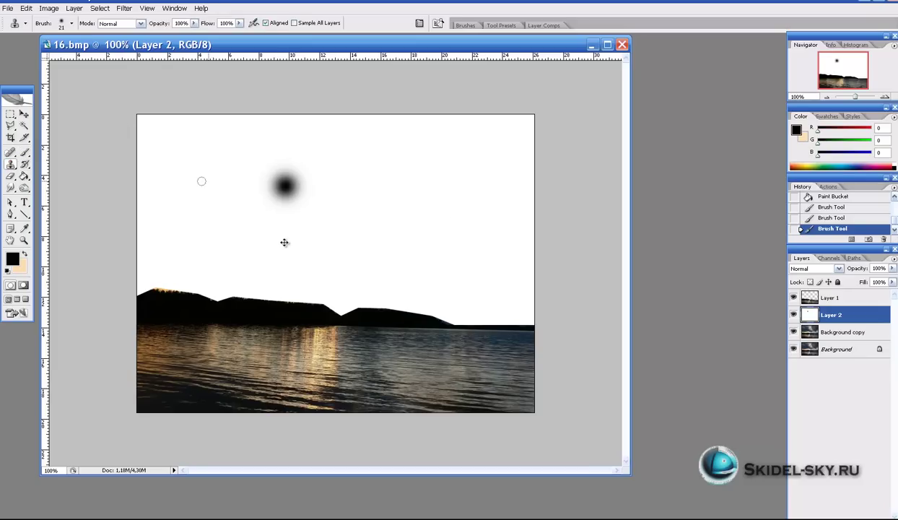
right_click(233, 181)
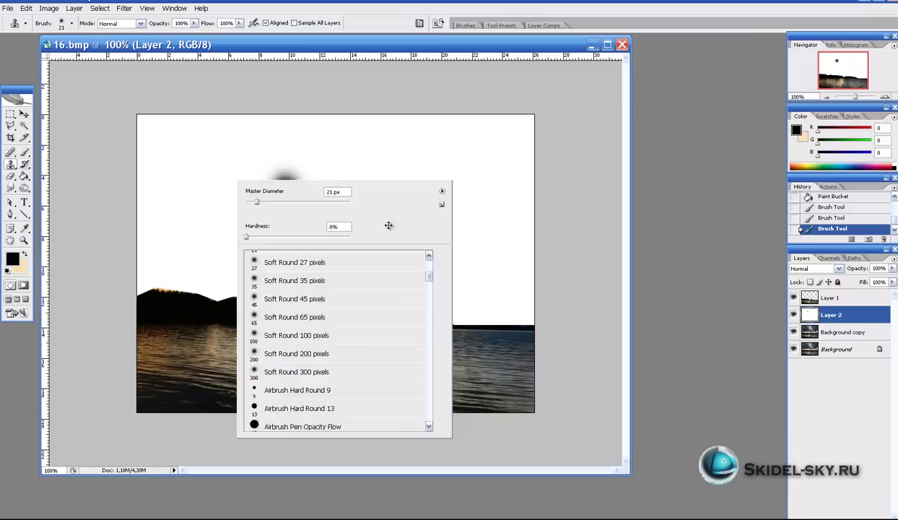
key(Escape)
Step: Try master diameters up to 965 px for the soft round brush and settle on 41 px
key(b)
right_click(215, 180)
key(bracketright)
key(bracketright)
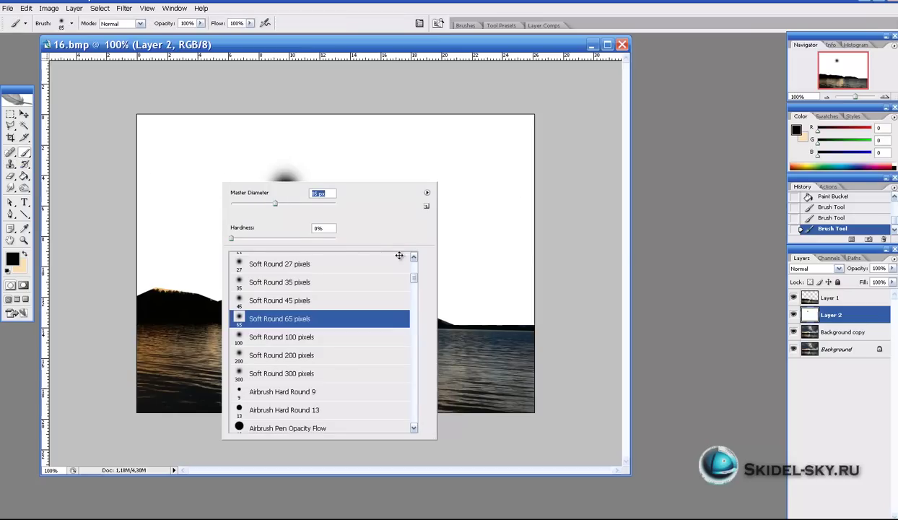
key(bracketright)
key(bracketright)
key(bracketright)
key(bracketright)
key(bracketleft)
key(bracketleft)
key(bracketleft)
key(bracketleft)
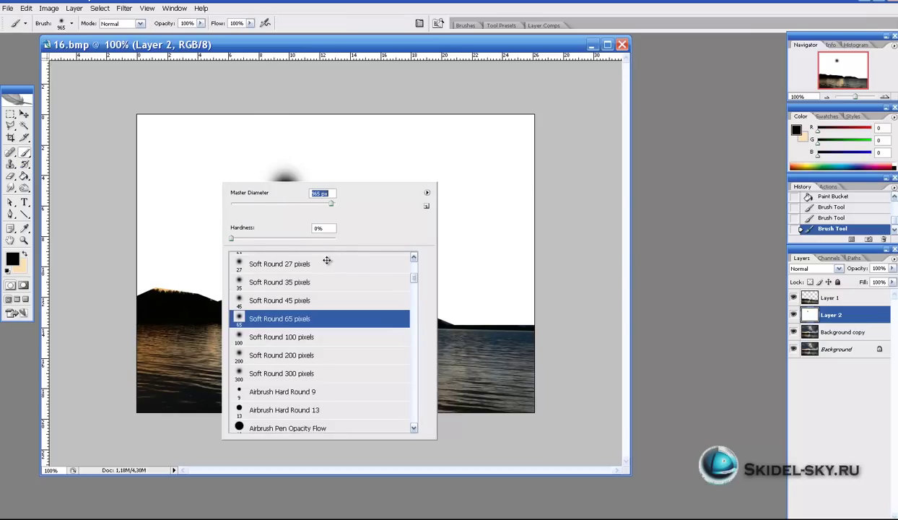
key(bracketleft)
key(bracketleft)
key(bracketleft)
key(bracketleft)
key(bracketright)
key(bracketright)
key(bracketright)
Step: Raise the brush hardness to 100%, try a black stroke in the right part of the white sky and undo it
key(shift+bracketright)
key(shift+bracketright)
key(shift+bracketright)
key(shift+bracketright)
mouse_move(475, 144)
mouse_down()
mouse_move(476, 175)
mouse_move(445, 214)
mouse_up()
key(ctrl+z)
Step: Soften the 41 px brush again, try a winding black stroke across the white sky and undo it
right_click(386, 194)
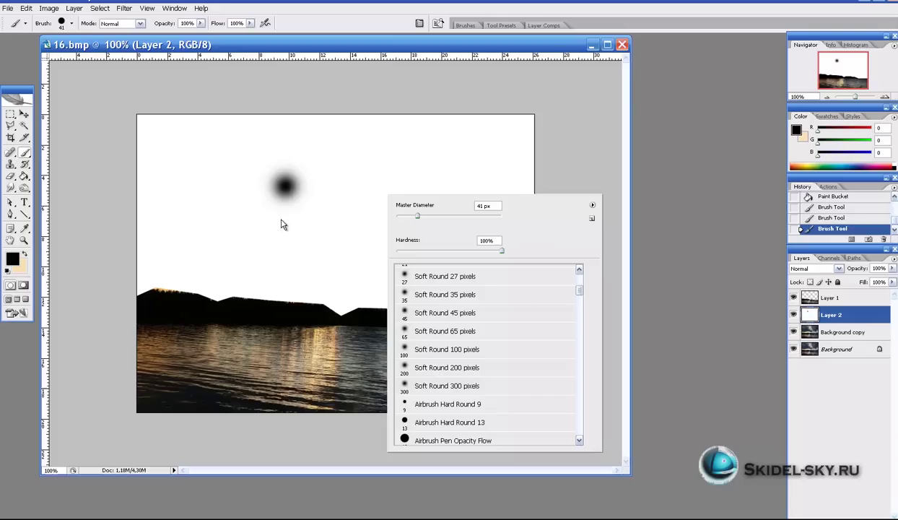
mouse_move(310, 206)
mouse_down()
mouse_move(415, 184)
mouse_move(459, 275)
mouse_up()
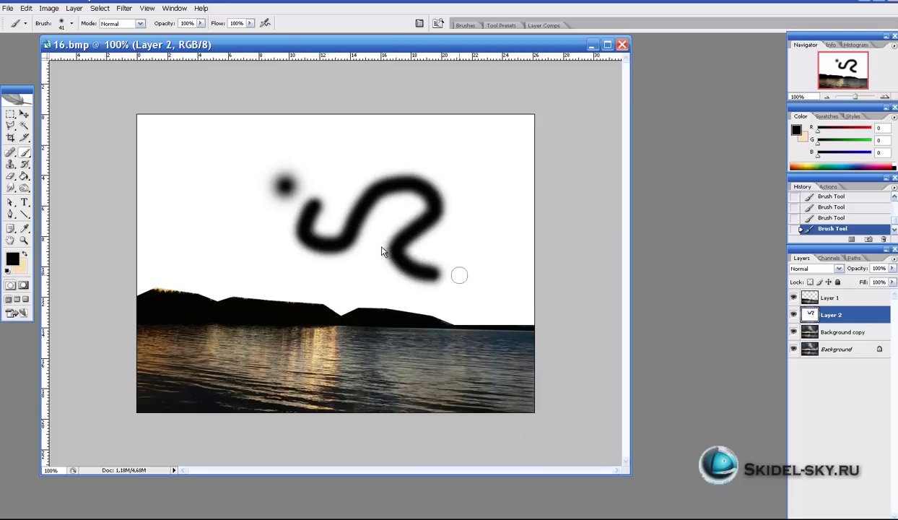
key(ctrl+z)
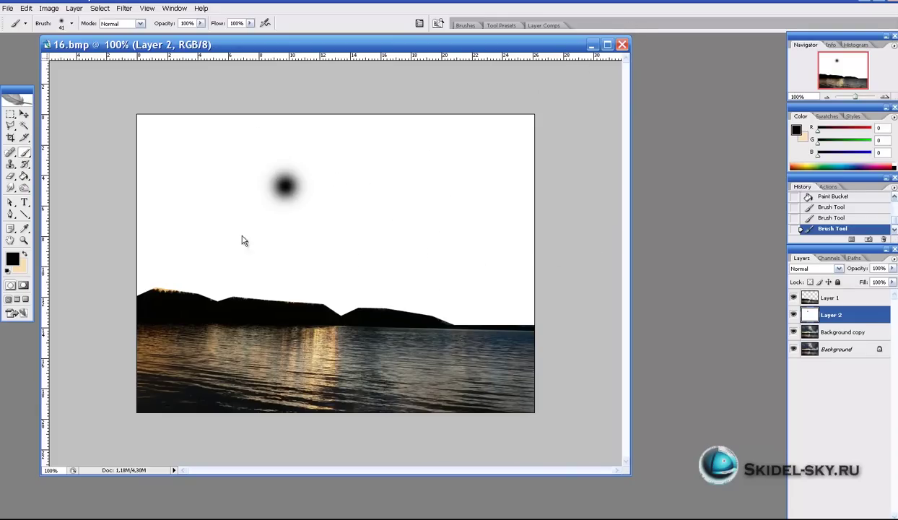
Step: Step back through the history to the Paint Bucket fill, removing the brush marks from the white sky
key(ctrl+alt+z)
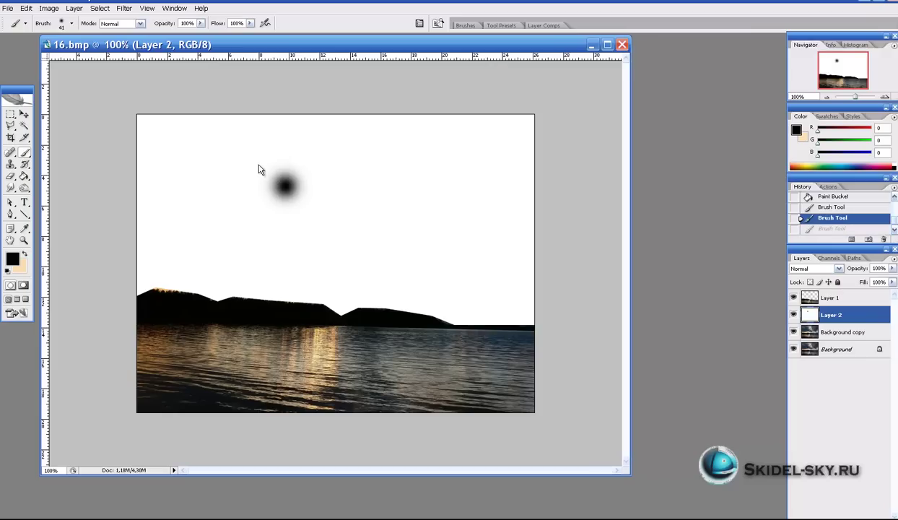
key(ctrl+alt+z)
key(ctrl+alt+z)
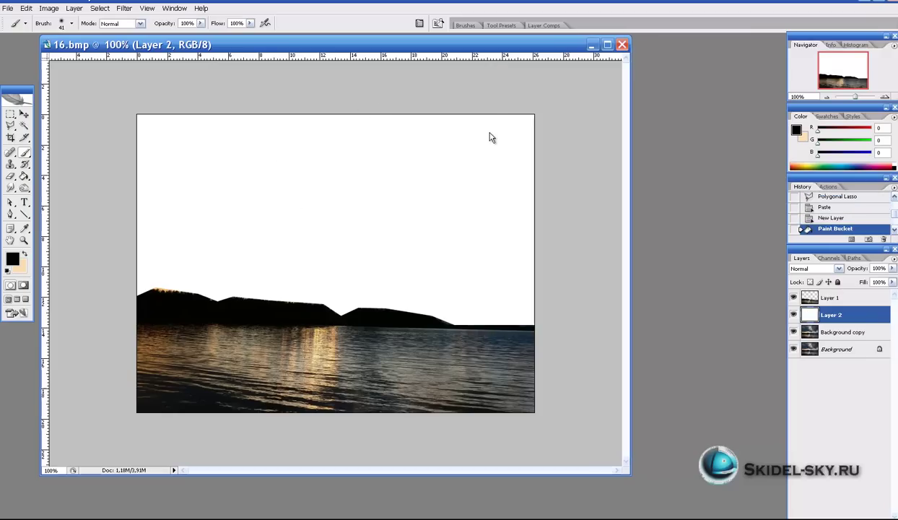
key(ctrl+alt+z)
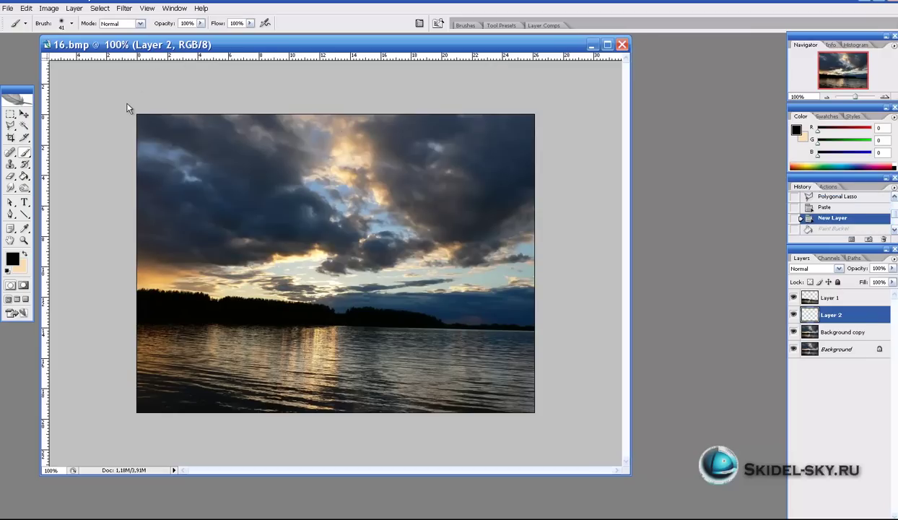
key(ctrl+shift+z)
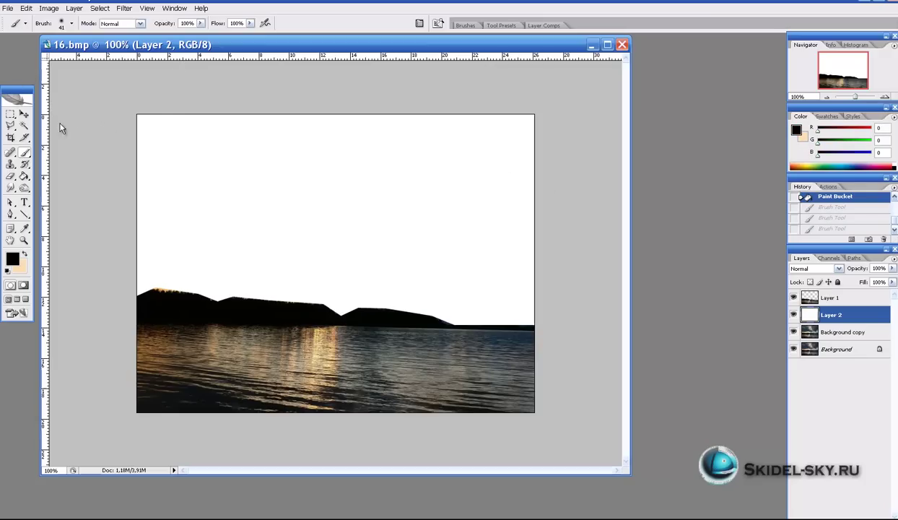
Step: Zoom in and out of the photo to inspect it, finishing at 66.67%
scroll(155, 94, down, 7)
scroll(123, 121, up, 8)
scroll(45, 123, down, 5)
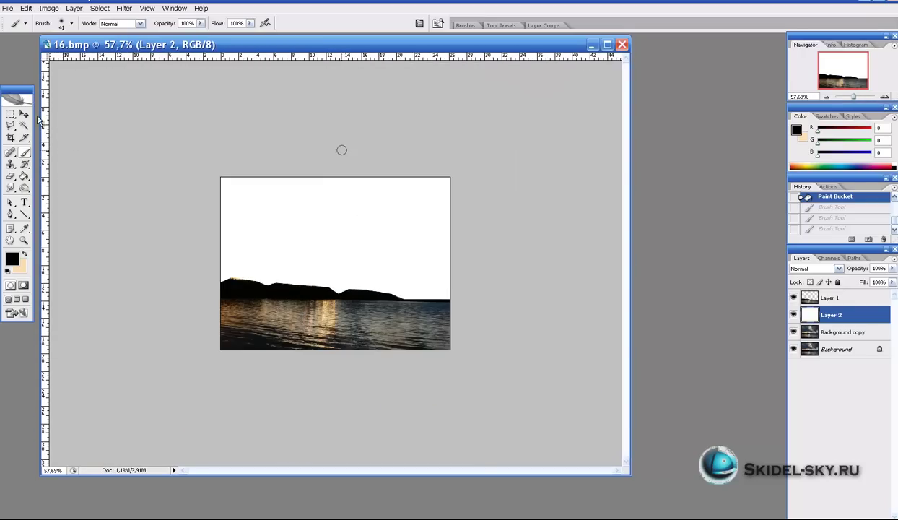
key(ctrl+plus)
key(ctrl+plus)
key(ctrl+plus)
key(ctrl+plus)
key(ctrl+minus)
key(ctrl+minus)
key(ctrl+minus)
key(ctrl+minus)
scroll(345, 283, up, 2)
scroll(379, 61, down, 1)
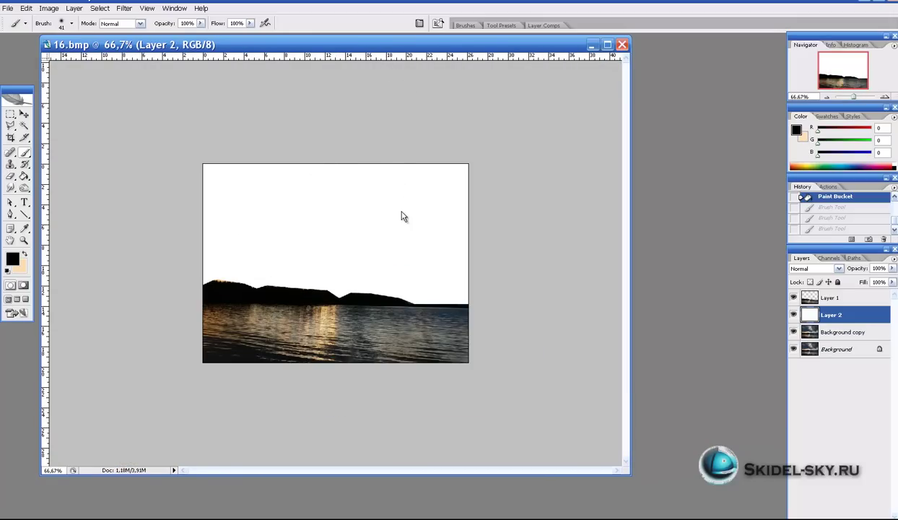
Step: Select Layer 1 and set the Clone Stamp's soft brush to a master diameter of 55 px
key(alt+bracketright)
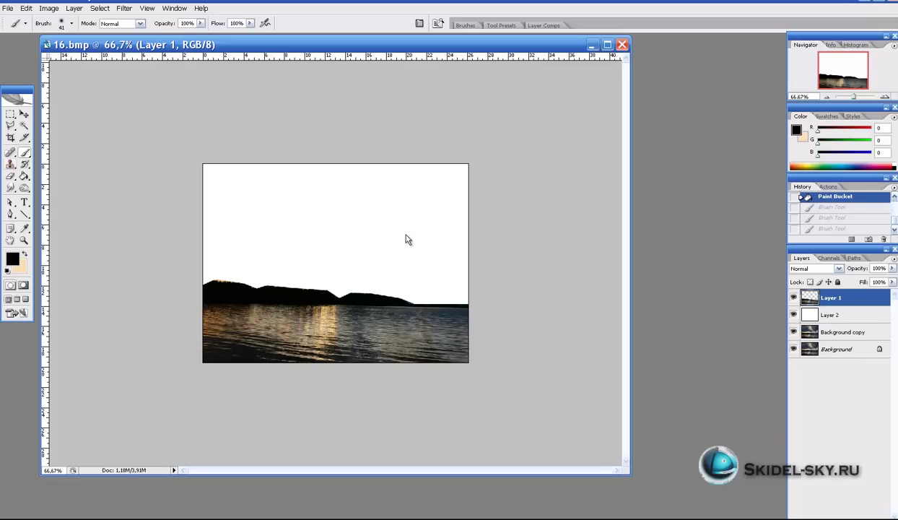
key(s)
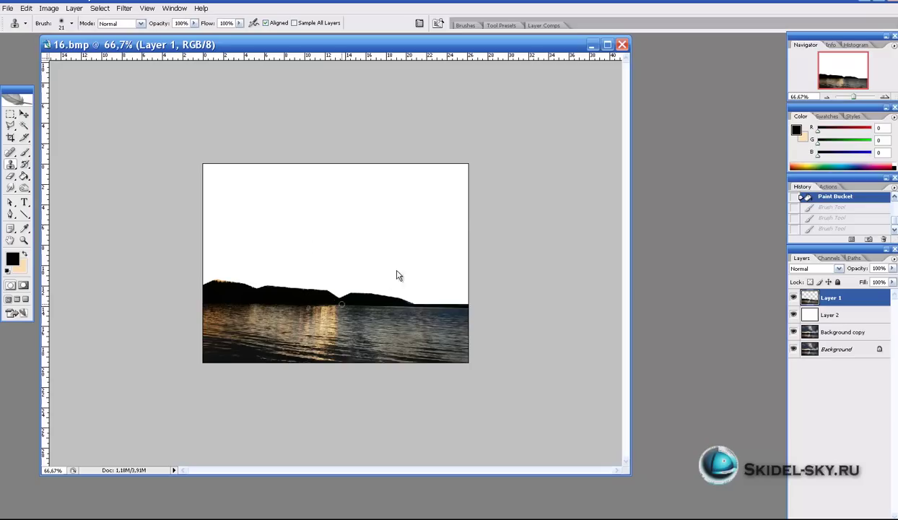
click(382, 259)
key(Return)
right_click(301, 300)
drag(325, 295, 343, 295)
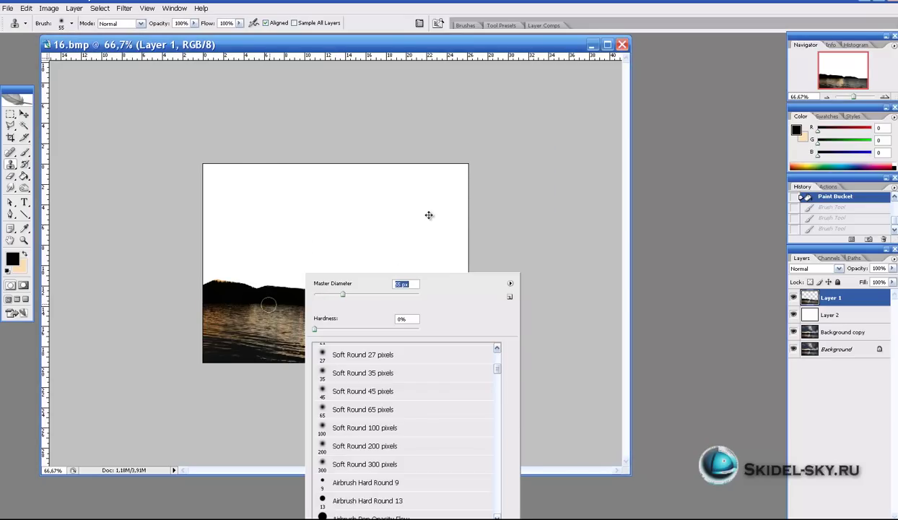
key(Return)
click(474, 300)
key(Return)
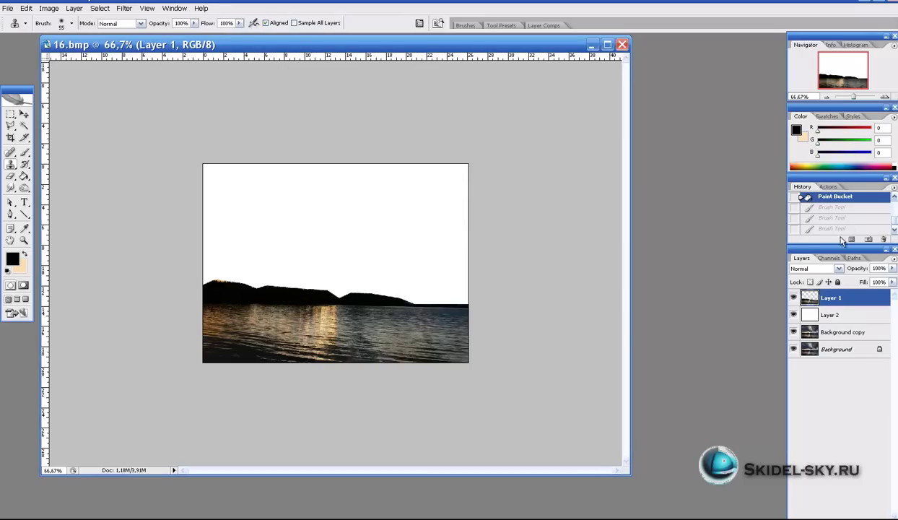
Step: Select Layer 2, try a horizontal Clone Stamp stroke just above the shore and undo it
key(alt+bracketleft)
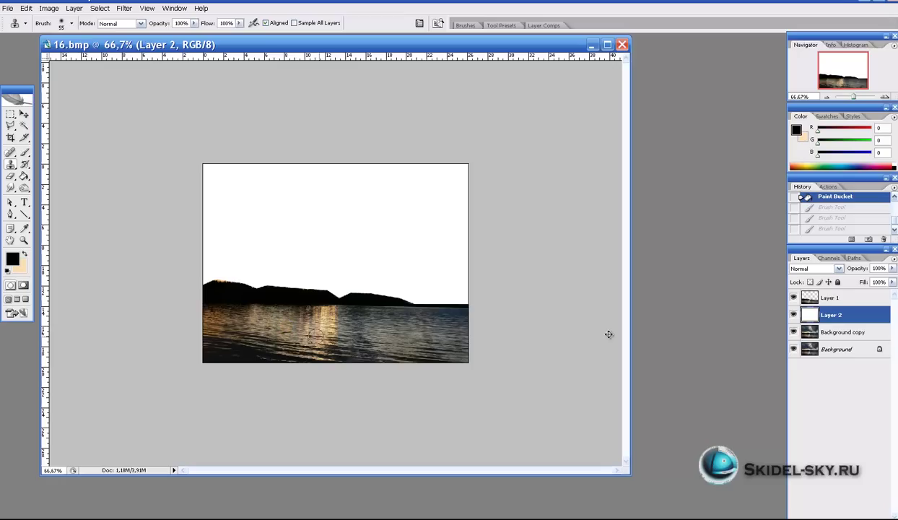
mouse_move(313, 264)
mouse_down()
mouse_move(361, 289)
mouse_move(263, 250)
mouse_move(400, 266)
mouse_up()
key(ctrl+z)
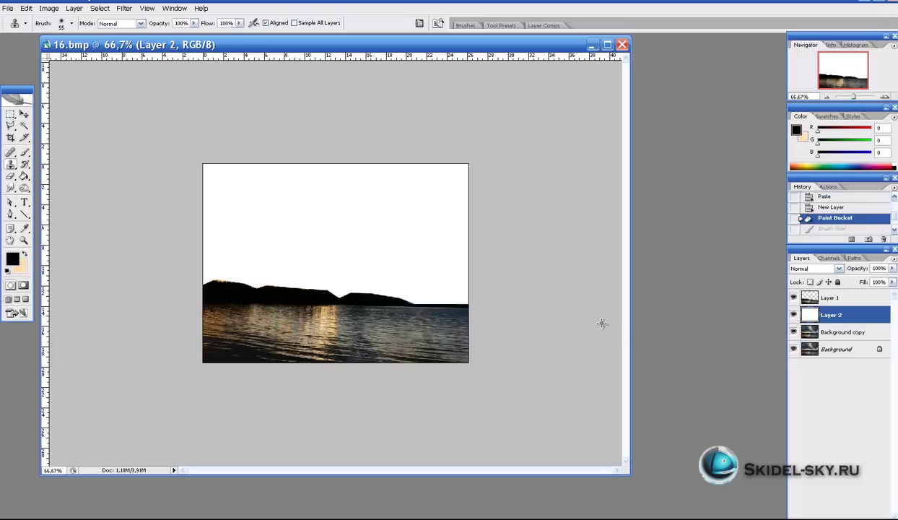
Step: Clone the shore and water of Layer 1 into the white sky area with several overlapping Clone Stamp strokes
key(alt+bracketright)
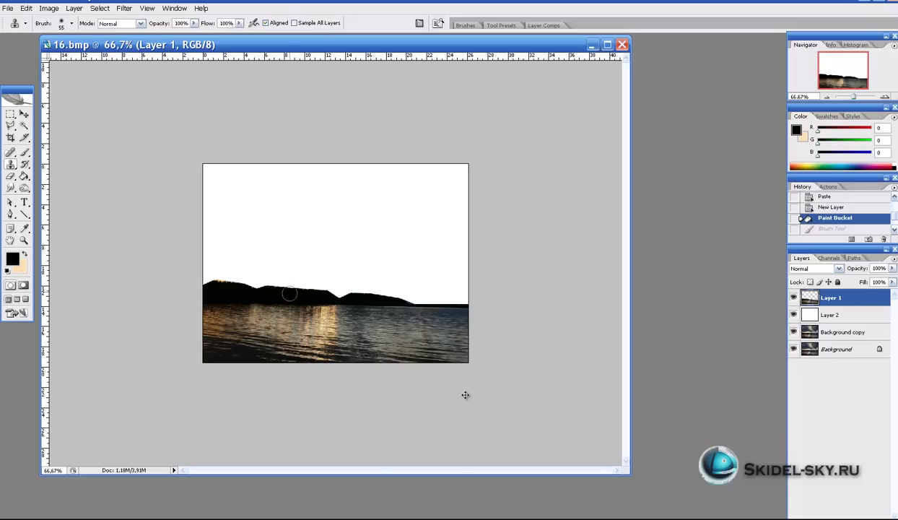
mouse_move(286, 220)
mouse_down()
mouse_move(324, 227)
mouse_move(289, 234)
mouse_move(338, 236)
mouse_move(326, 245)
mouse_move(263, 228)
mouse_move(278, 230)
mouse_move(247, 241)
mouse_move(254, 226)
mouse_move(223, 236)
mouse_up()
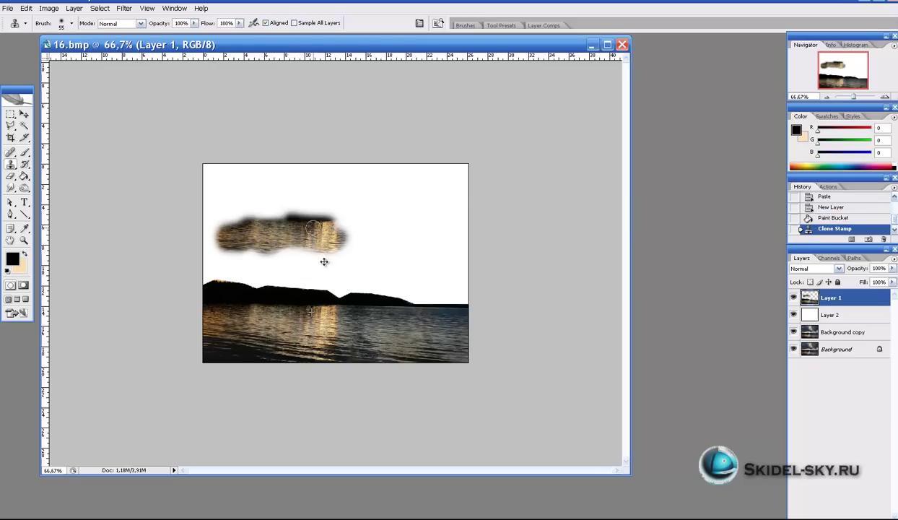
mouse_move(333, 220)
mouse_down()
mouse_move(341, 197)
mouse_move(322, 195)
mouse_move(317, 210)
mouse_move(304, 199)
mouse_move(328, 221)
mouse_move(278, 210)
mouse_up()
mouse_move(354, 246)
mouse_down()
mouse_move(381, 234)
mouse_move(338, 248)
mouse_move(348, 240)
mouse_move(327, 238)
mouse_move(343, 255)
mouse_move(289, 261)
mouse_move(335, 261)
mouse_move(251, 241)
mouse_move(231, 250)
mouse_move(235, 257)
mouse_move(210, 239)
mouse_move(208, 223)
mouse_move(216, 251)
mouse_move(214, 221)
mouse_move(267, 222)
mouse_move(208, 209)
mouse_move(256, 211)
mouse_move(215, 206)
mouse_up()
mouse_move(336, 226)
mouse_down()
mouse_move(382, 216)
mouse_move(387, 249)
mouse_move(375, 231)
mouse_move(425, 230)
mouse_move(436, 265)
mouse_move(256, 260)
mouse_up()
mouse_move(318, 258)
mouse_down()
mouse_move(244, 270)
mouse_move(295, 269)
mouse_up()
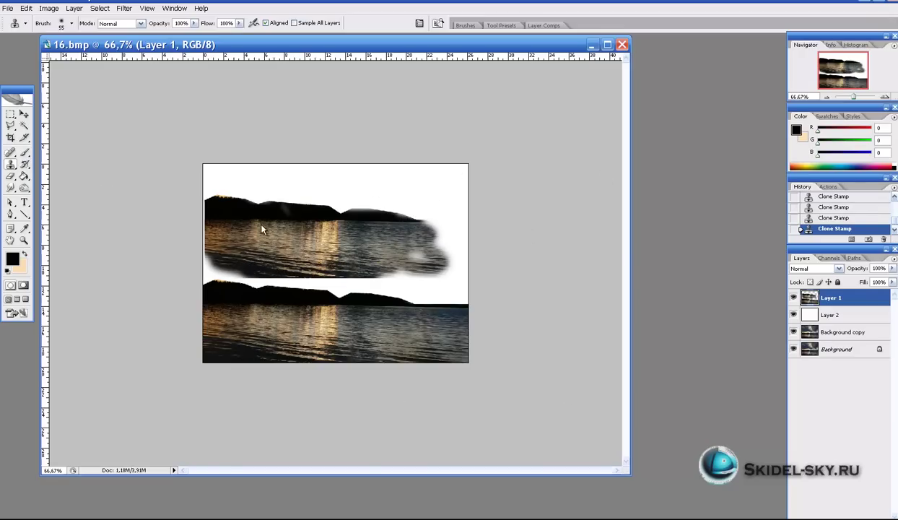
Step: Undo the latest cloning and faintly erase part of the copied shore on Layer 1 with the Eraser
key(ctrl+alt+z)
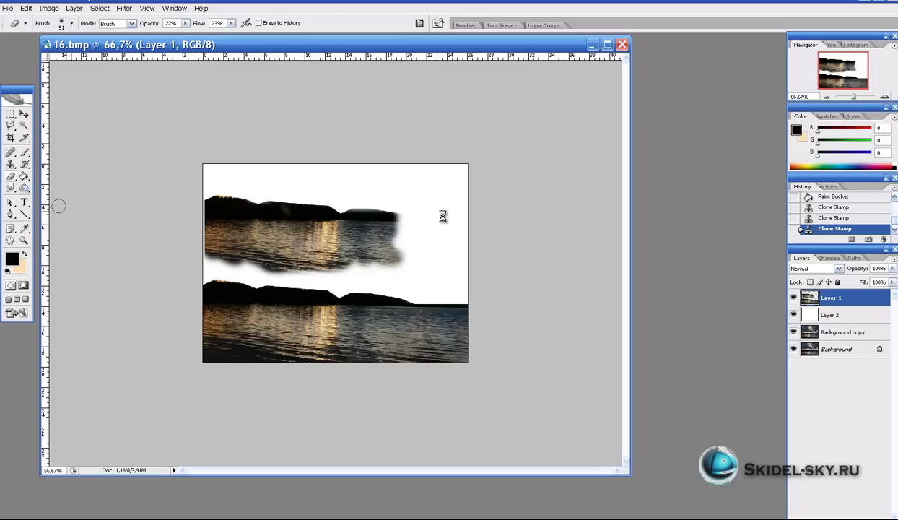
mouse_move(361, 227)
mouse_down()
mouse_move(317, 220)
mouse_move(290, 195)
mouse_up()
right_click(326, 250)
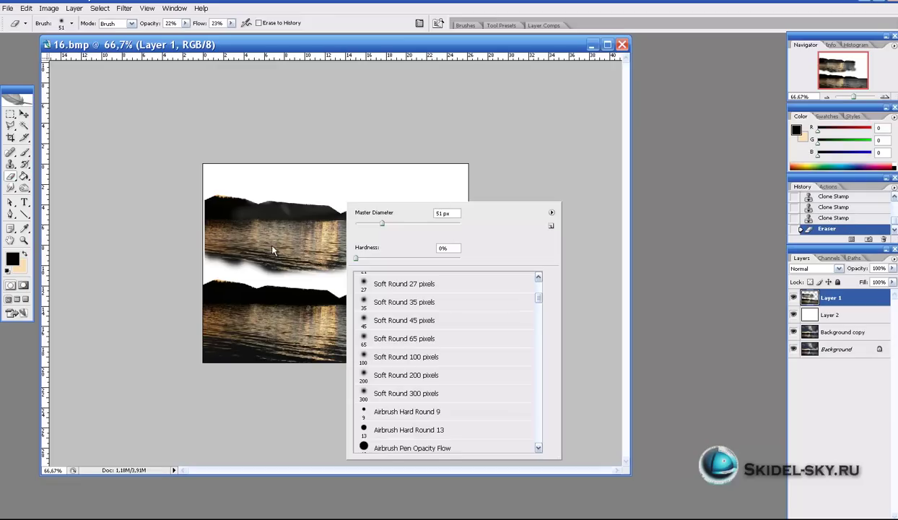
click(272, 168)
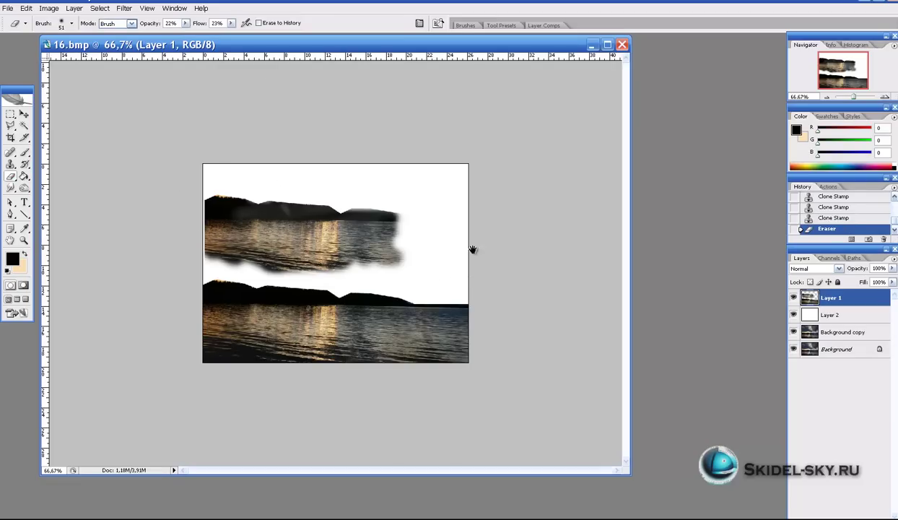
Step: Try another Clone Stamp stroke over the copied water and revert the image to its Paint Bucket history state
key(b)
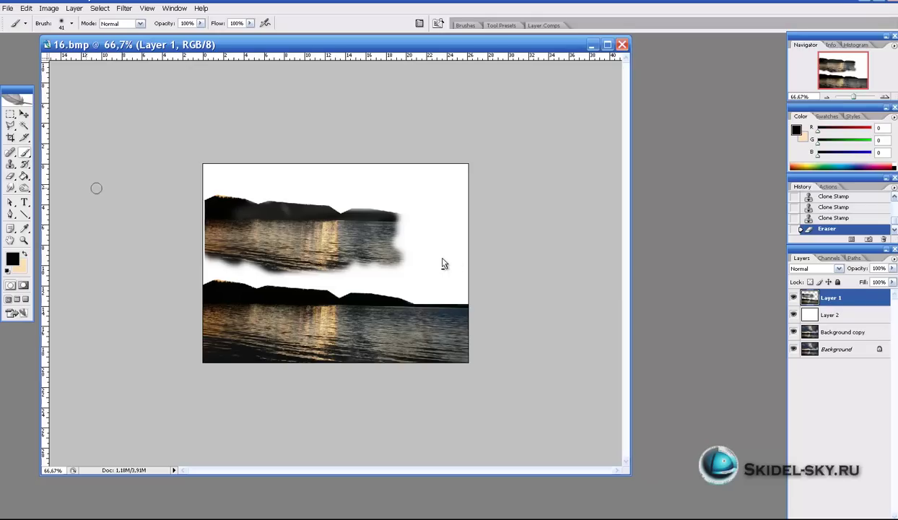
key(s)
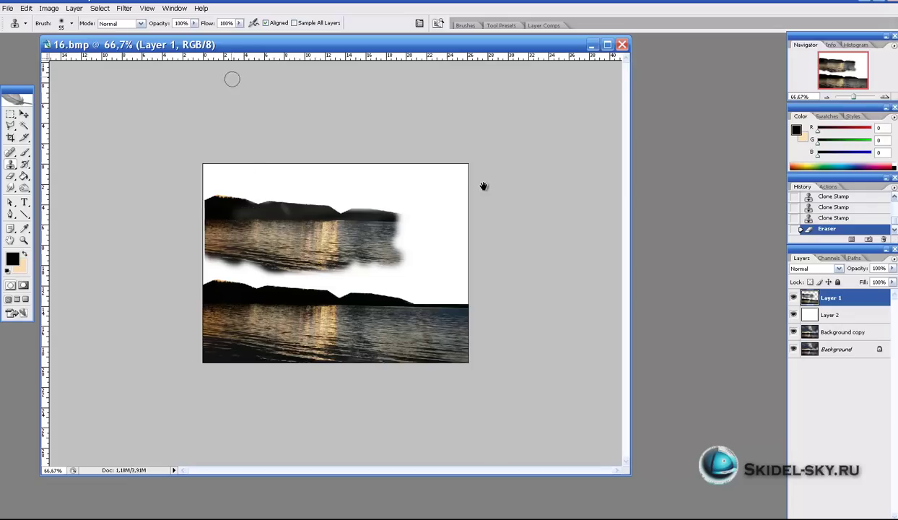
mouse_move(345, 224)
mouse_down()
mouse_move(425, 246)
mouse_move(417, 258)
mouse_move(400, 260)
mouse_move(306, 237)
mouse_move(368, 262)
mouse_move(333, 258)
mouse_move(325, 242)
mouse_move(268, 232)
mouse_up()
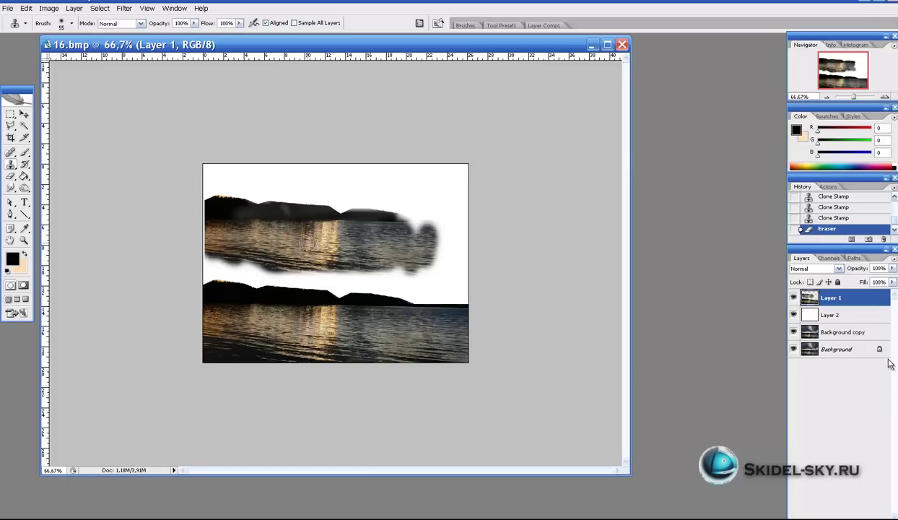
key(ctrl+z)
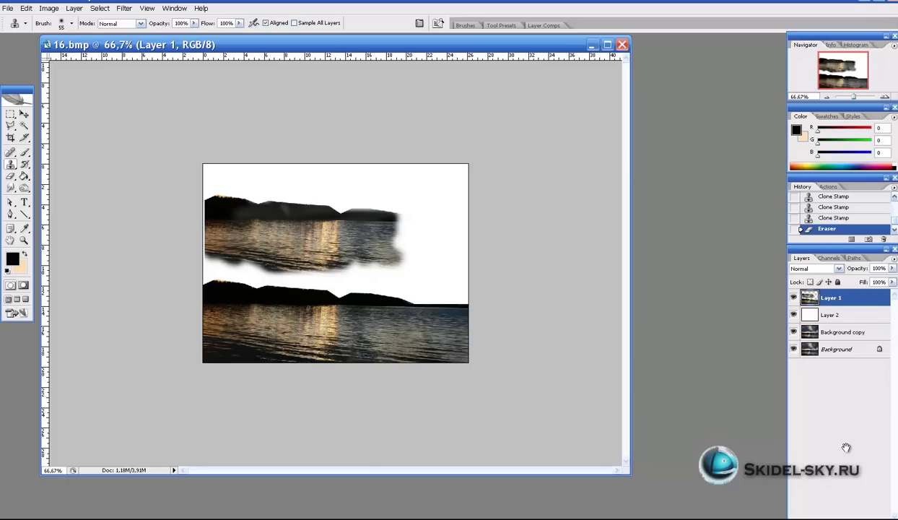
scroll(819, 213, up, 2)
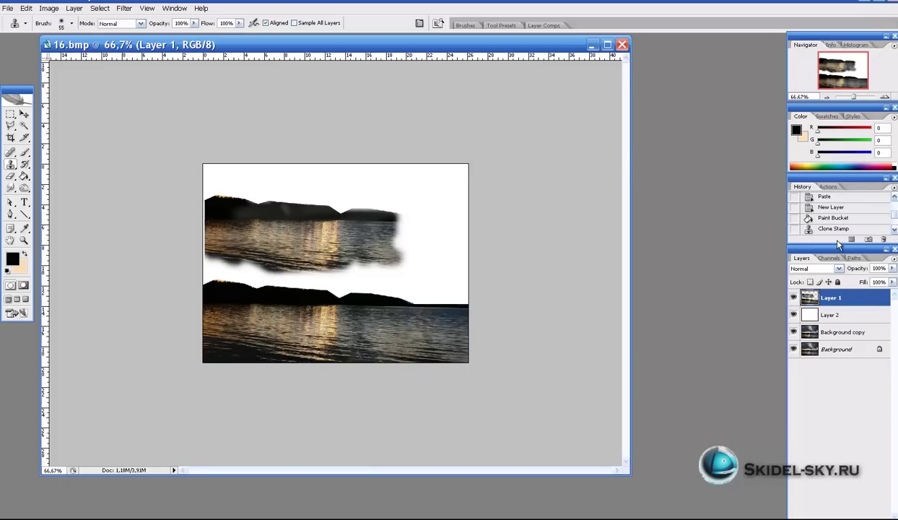
click(830, 218)
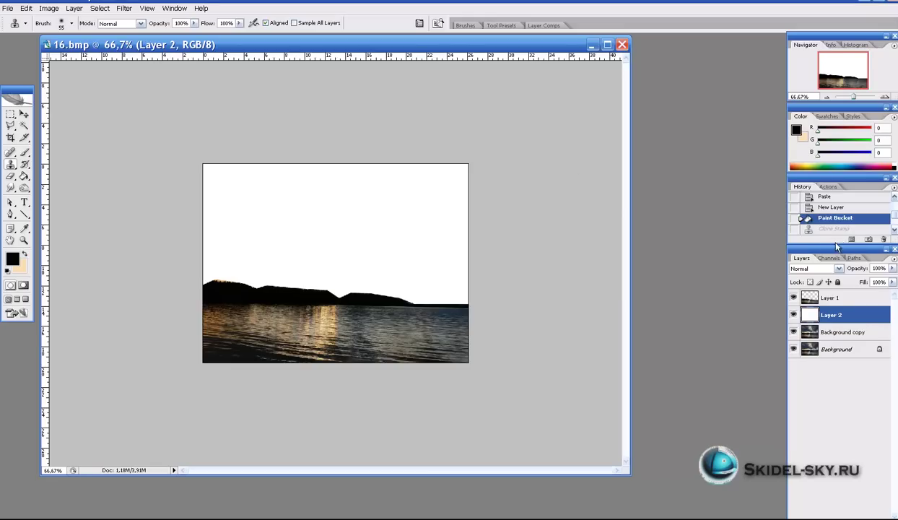
Step: Lower the Clone Stamp opacity to 29% and clone a translucent band of water onto Layer 2 above the shore
key(Return)
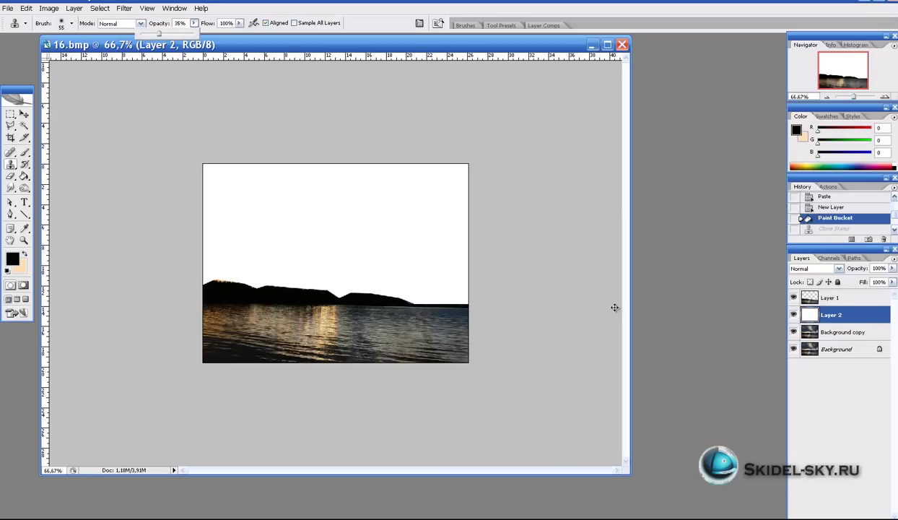
mouse_move(294, 249)
mouse_down()
mouse_move(264, 250)
mouse_move(383, 264)
mouse_move(224, 249)
mouse_move(245, 258)
mouse_move(208, 248)
mouse_up()
mouse_move(342, 259)
mouse_down()
mouse_move(297, 249)
mouse_move(235, 258)
mouse_up()
mouse_move(323, 244)
mouse_down()
mouse_move(390, 261)
mouse_move(250, 254)
mouse_up()
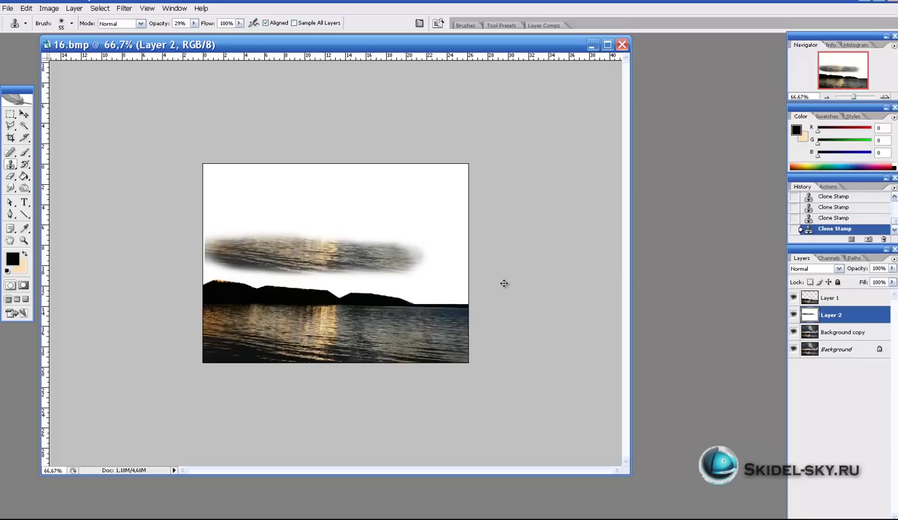
Step: Try black Brush strokes in the white sky of Layer 2 at 26% and at 100% opacity, undoing each one
key(b)
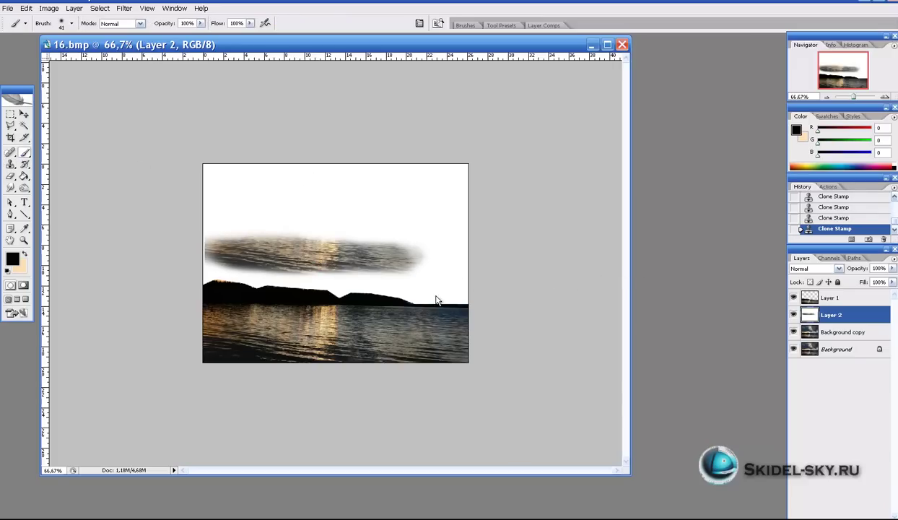
click(201, 23)
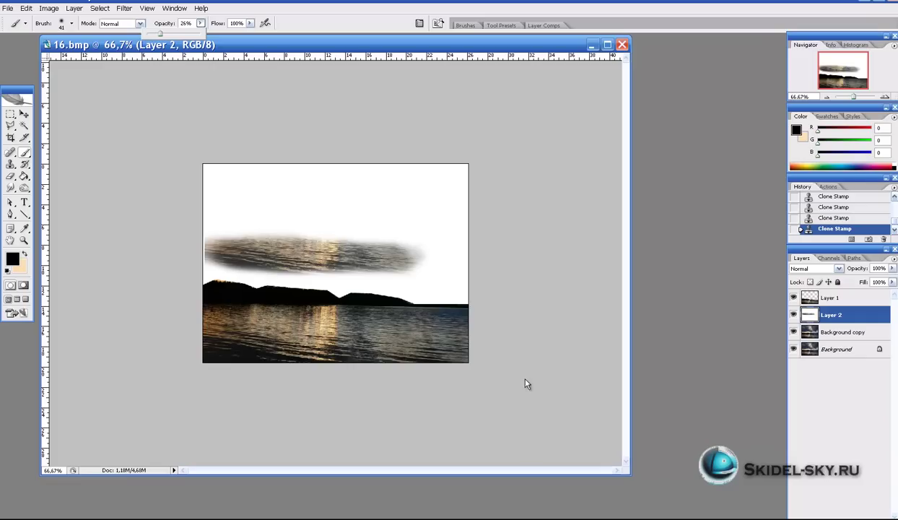
mouse_move(331, 186)
mouse_down()
mouse_move(255, 189)
mouse_move(321, 214)
mouse_move(367, 202)
mouse_move(358, 199)
mouse_up()
key(ctrl+z)
click(201, 23)
mouse_move(316, 174)
mouse_down()
mouse_move(335, 188)
mouse_move(275, 204)
mouse_move(280, 196)
mouse_move(374, 211)
mouse_move(332, 184)
mouse_move(252, 197)
mouse_up()
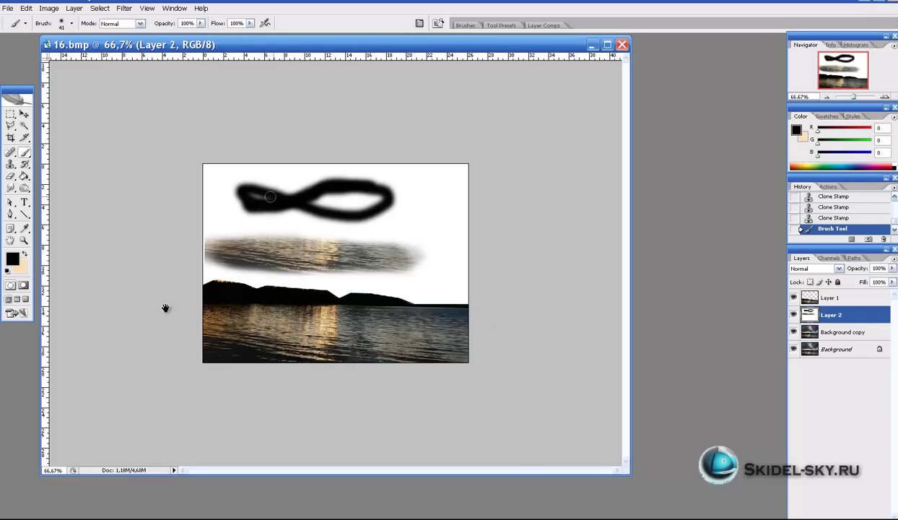
key(ctrl+z)
Step: Choose the brush tip shaped like a wave with two dots from the presets and stamp it small in the sky
right_click(306, 197)
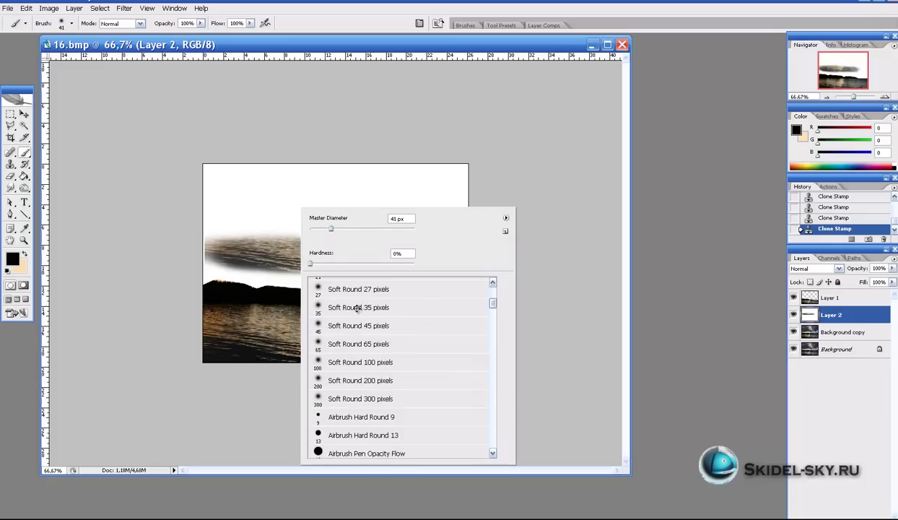
scroll(367, 309, down, 15)
scroll(223, 94, down, 15)
scroll(382, 113, down, 12)
scroll(530, 60, up, 11)
scroll(555, 71, up, 8)
scroll(571, 96, down, 5)
scroll(570, 104, down, 3)
click(346, 331)
click(241, 196)
click(242, 196)
Step: Enlarge the wave-shaped brush tip to 143 px and stamp it three times across the white sky
right_click(277, 200)
drag(299, 222, 354, 222)
click(315, 188)
click(368, 207)
mouse_move(368, 207)
mouse_down()
mouse_move(333, 225)
mouse_move(235, 222)
mouse_move(383, 211)
mouse_up()
key(ctrl+z)
click(332, 209)
click(397, 208)
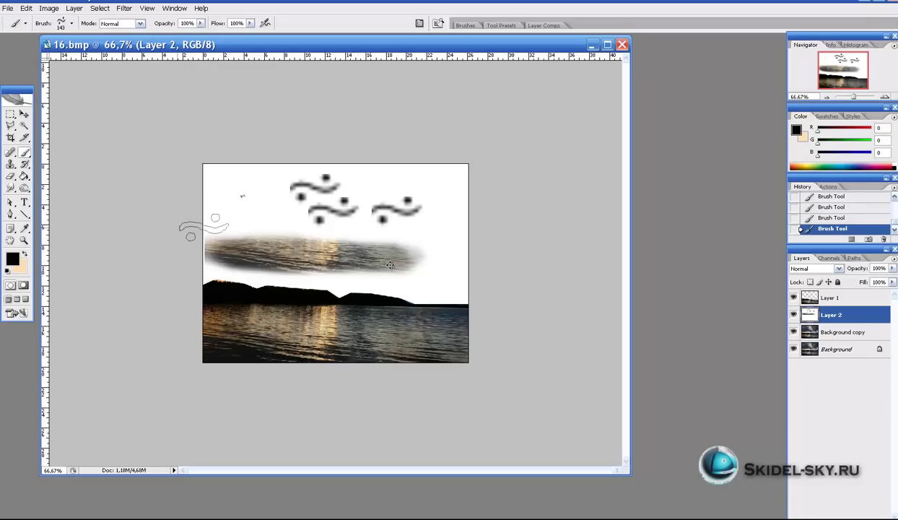
Step: Undo all the wave-shaped brush stamps on Layer 2
key(ctrl+alt+z)
key(ctrl+alt+z)
key(ctrl+alt+z)
key(ctrl+alt+z)
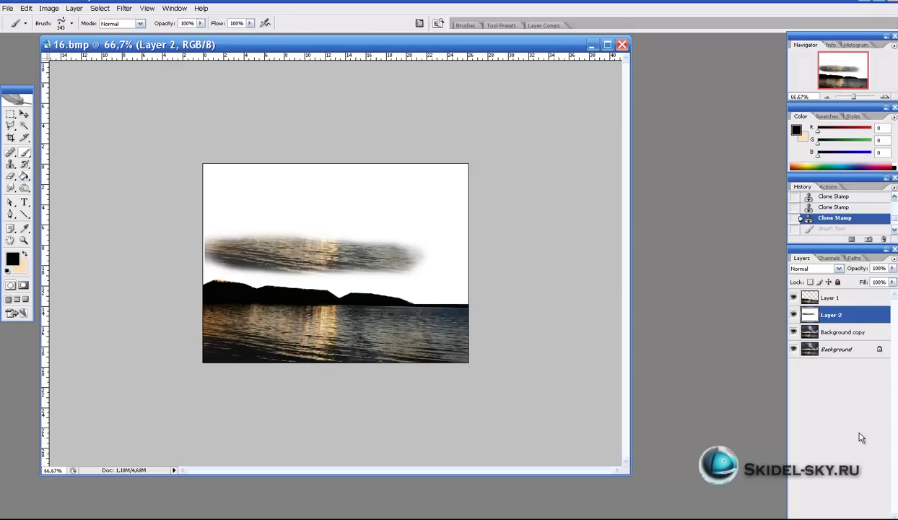
Step: Faintly erase the cloned band on Layer 2 and the shore on Layer 1 with the Eraser at 22% opacity
click(11, 175)
drag(338, 245, 320, 250)
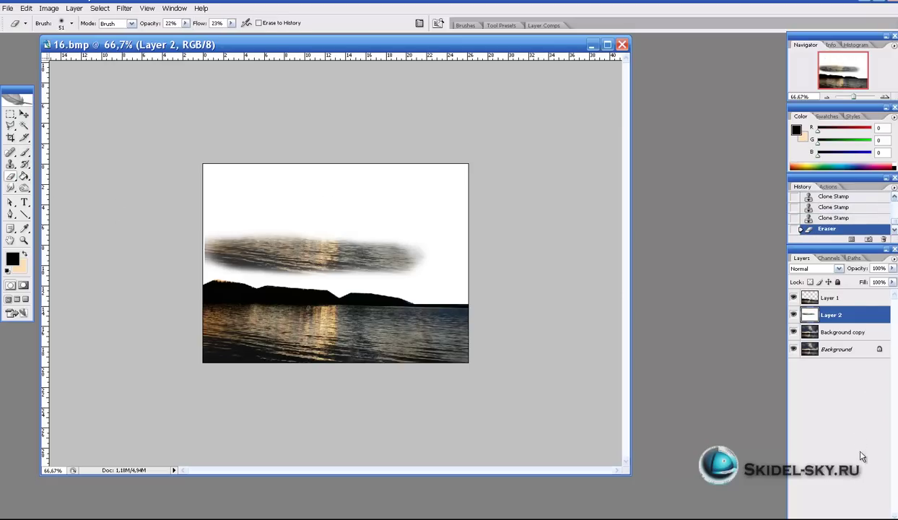
click(830, 297)
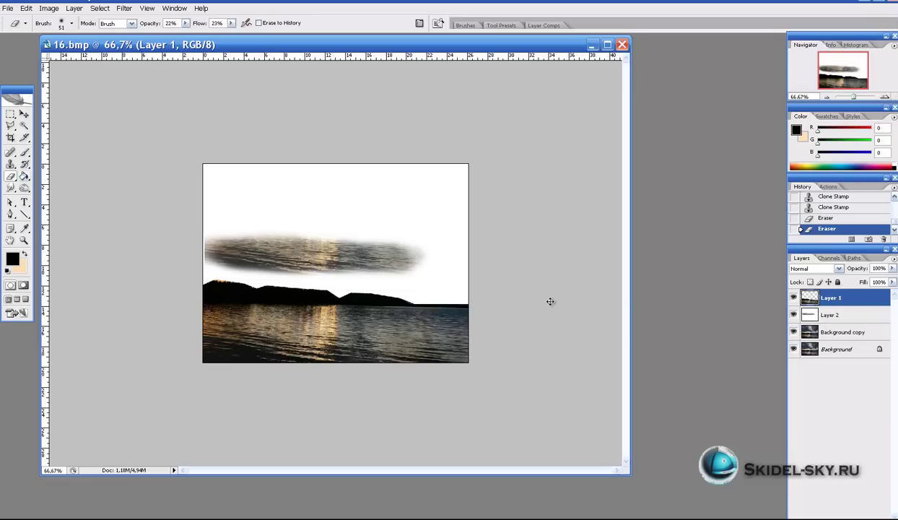
mouse_move(384, 310)
mouse_down()
mouse_move(344, 297)
mouse_move(360, 309)
mouse_move(286, 309)
mouse_up()
Step: Raise the Eraser opacity to 100% and erase a wide strip of shore and water on Layer 1
right_click(316, 315)
mouse_move(185, 23)
mouse_down()
mouse_move(210, 33)
mouse_move(278, 34)
mouse_up()
mouse_move(390, 309)
mouse_down()
mouse_move(364, 314)
mouse_move(375, 309)
mouse_move(286, 303)
mouse_up()
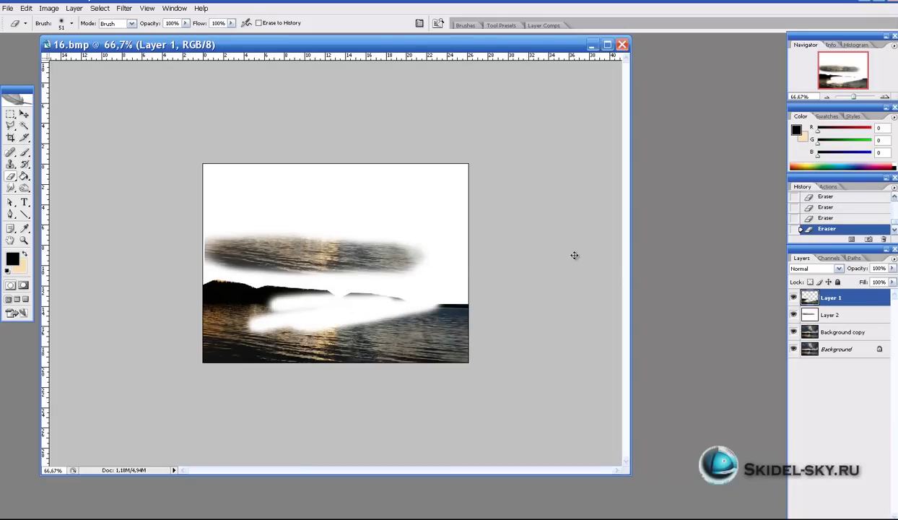
Step: Switch to Layer 2 and erase its white fill around the right half of the shore to expose the photo beneath
ctrl+click(446, 246)
ctrl+click(412, 249)
ctrl+click(456, 260)
ctrl+click(410, 296)
mouse_move(420, 295)
mouse_down()
mouse_move(389, 288)
mouse_move(377, 296)
mouse_move(352, 286)
mouse_move(336, 297)
mouse_move(363, 294)
mouse_move(423, 329)
mouse_move(388, 316)
mouse_move(404, 297)
mouse_move(310, 303)
mouse_up()
ctrl+click(381, 209)
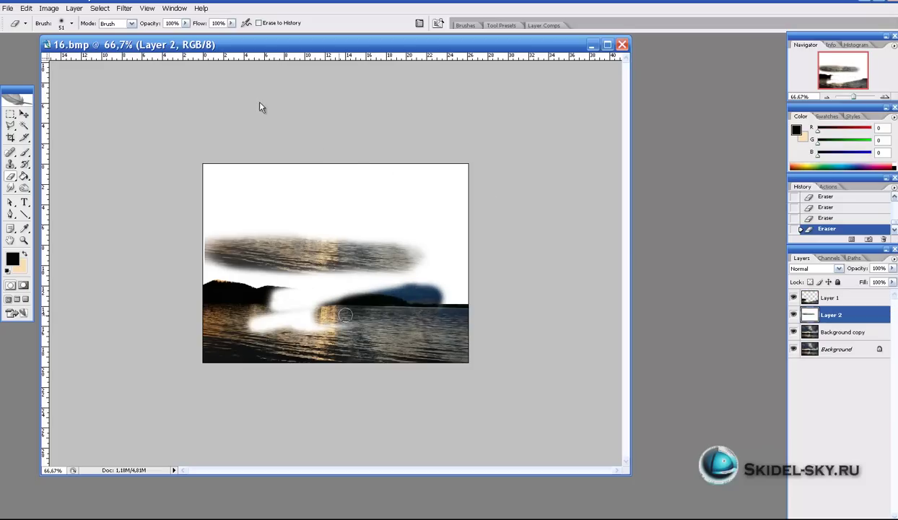
mouse_move(430, 309)
mouse_down()
mouse_move(397, 292)
mouse_move(348, 331)
mouse_move(323, 322)
mouse_move(353, 333)
mouse_move(363, 291)
mouse_move(345, 285)
mouse_move(375, 292)
mouse_move(359, 279)
mouse_move(359, 255)
mouse_up()
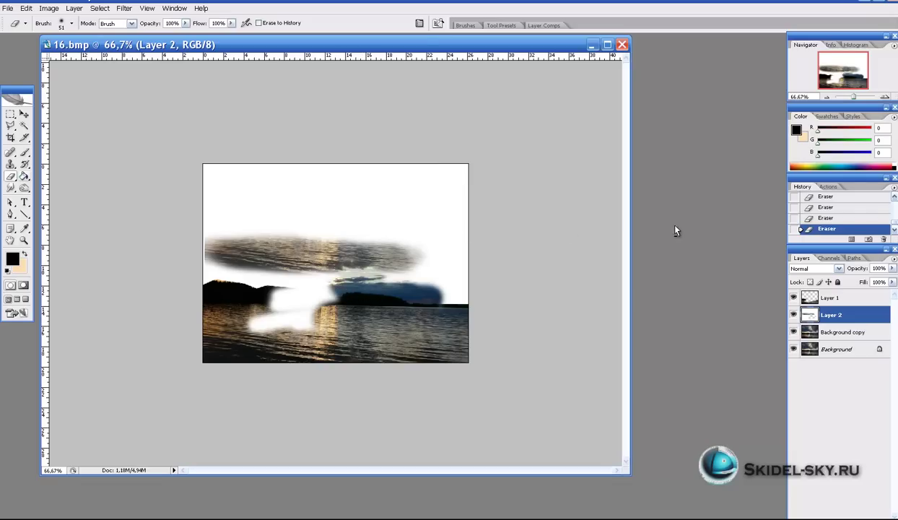
Step: Add a new layer above Layer 2 and fill it with black using the Paint Bucket
key(g)
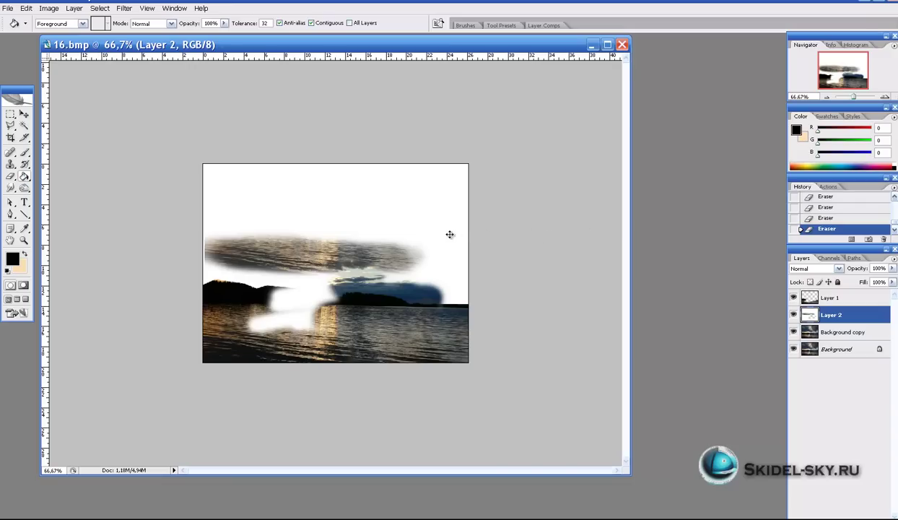
key(ctrl+shift+alt+n)
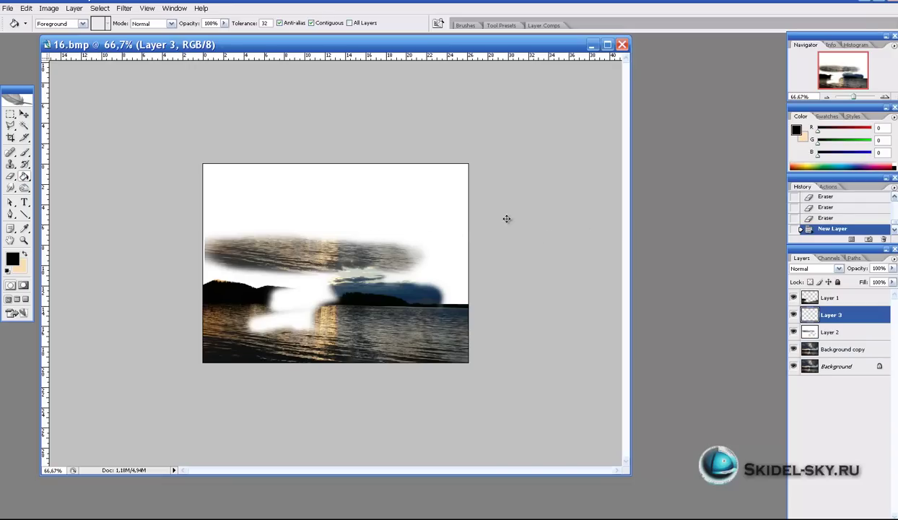
click(458, 206)
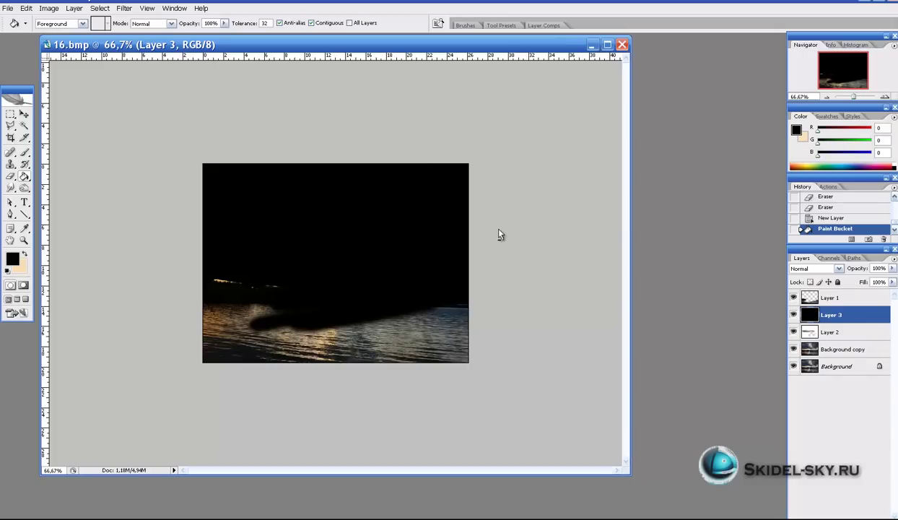
Step: Try linear, radial and angle gradients from black to beige on Layer 3, undoing the linear one
key(shift+g)
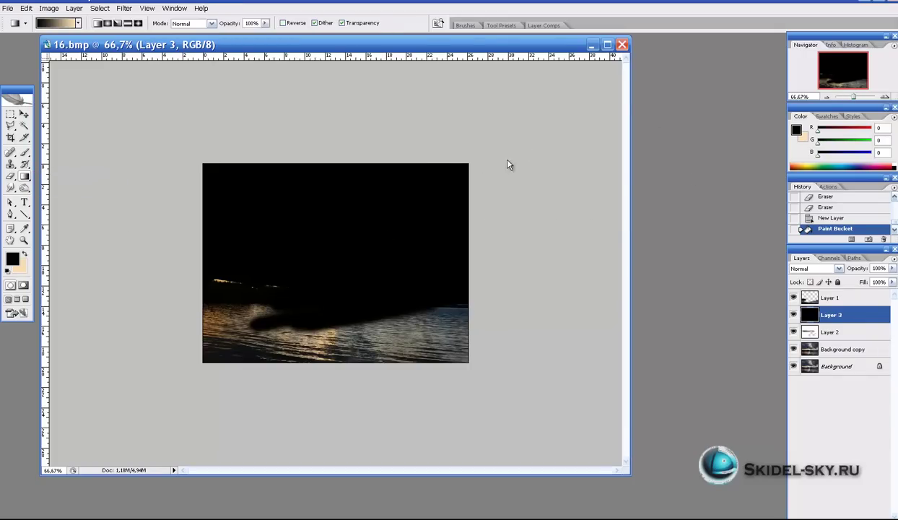
drag(263, 212, 355, 303)
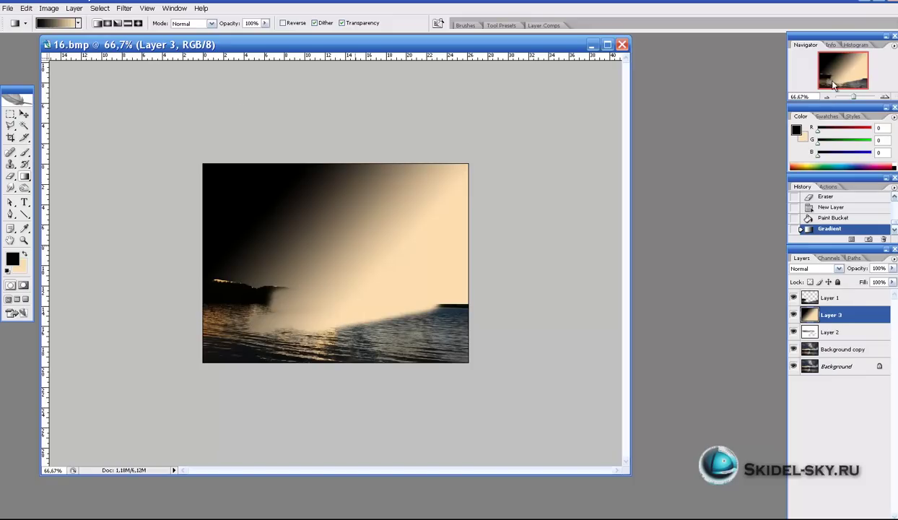
key(ctrl+z)
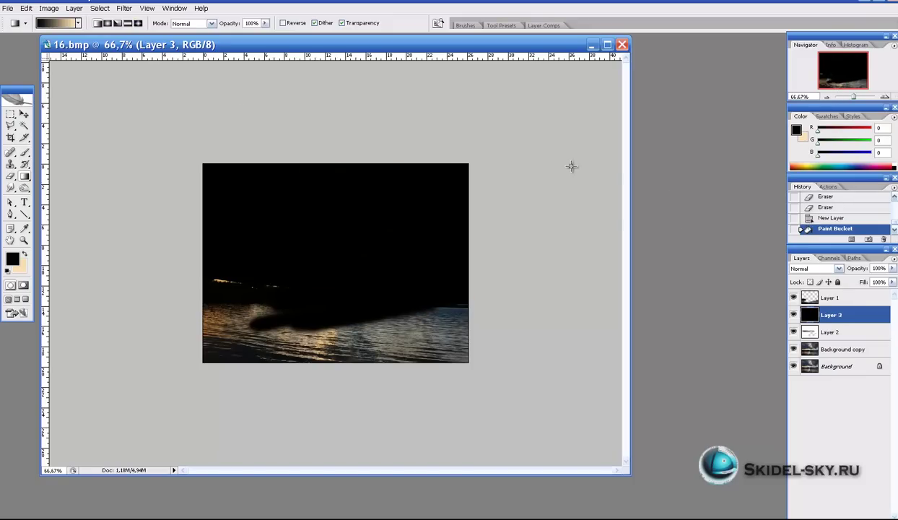
click(108, 23)
drag(332, 234, 425, 369)
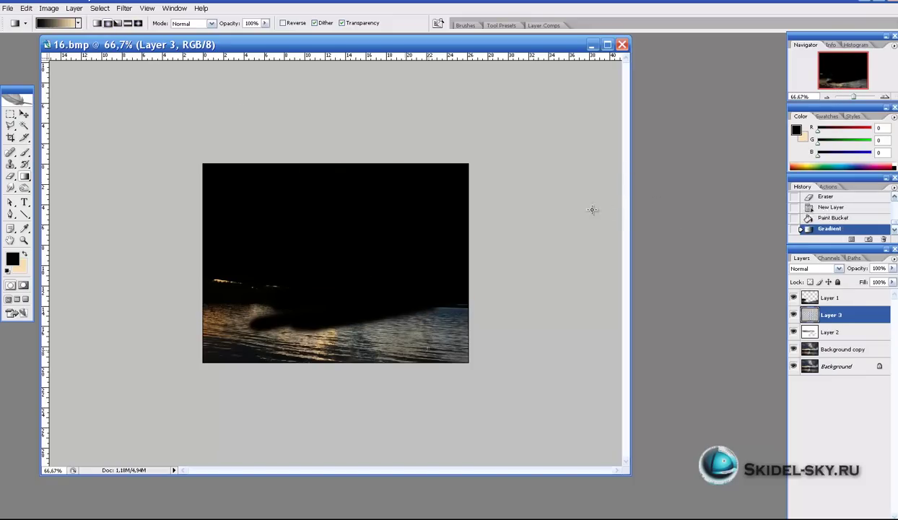
drag(309, 216, 394, 317)
Step: Try a reflected gradient and fill Layer 3 with a diagonal linear gradient from black to beige
click(129, 23)
drag(387, 271, 390, 342)
key(ctrl+z)
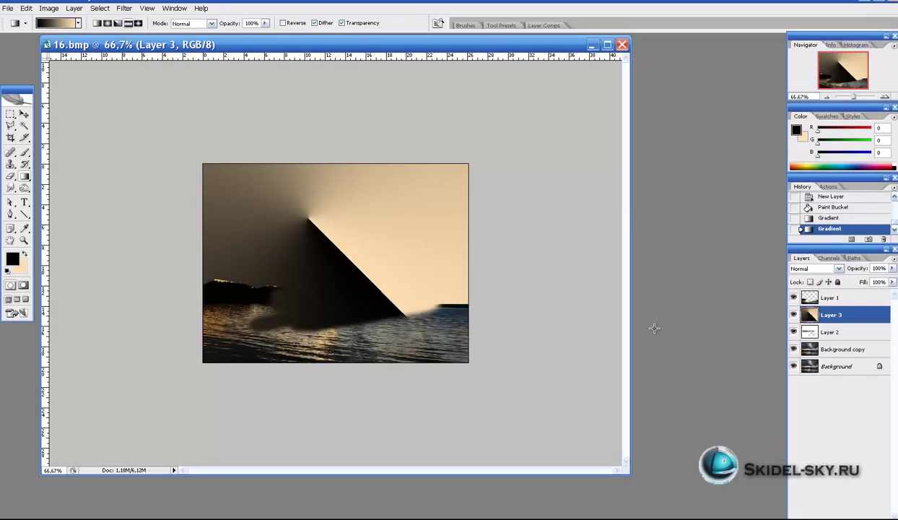
drag(232, 191, 393, 303)
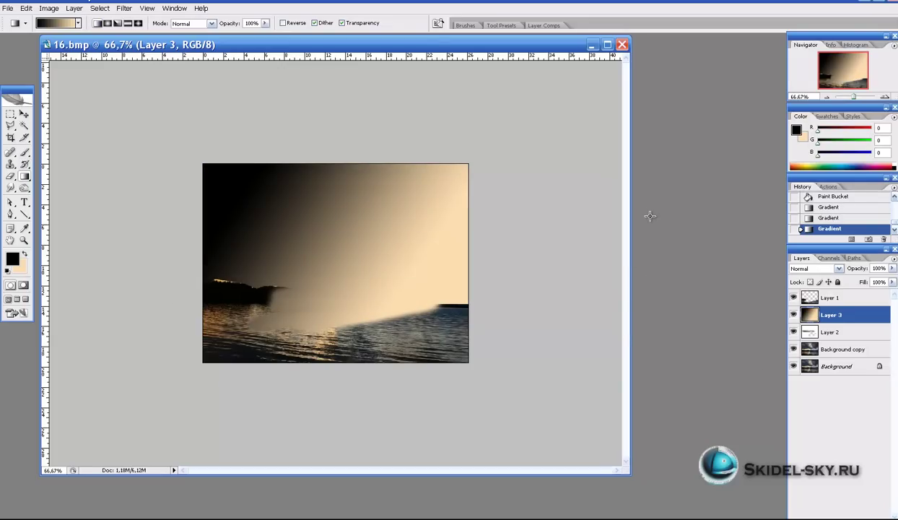
Step: Darken the gradient's dark left side on Layer 3 with the Burn tool at 50% exposure in the midtones
key(o)
key(shift+o)
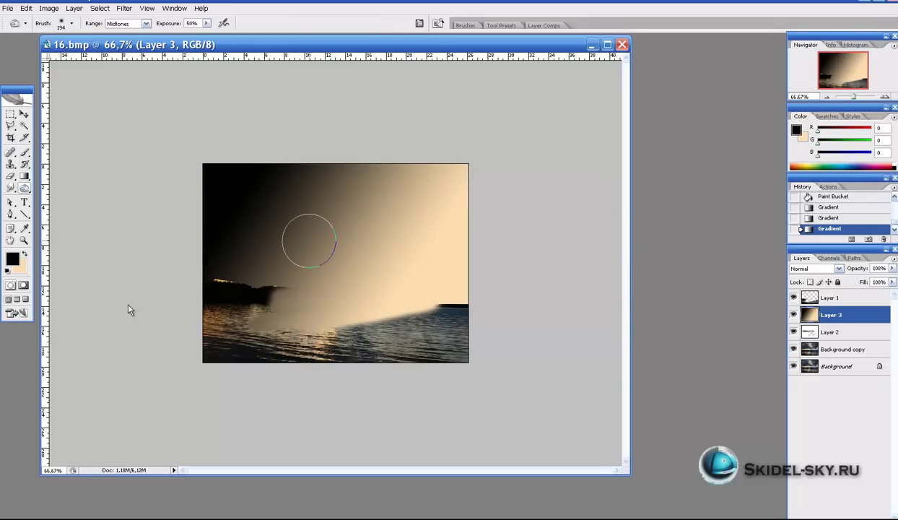
drag(245, 245, 335, 248)
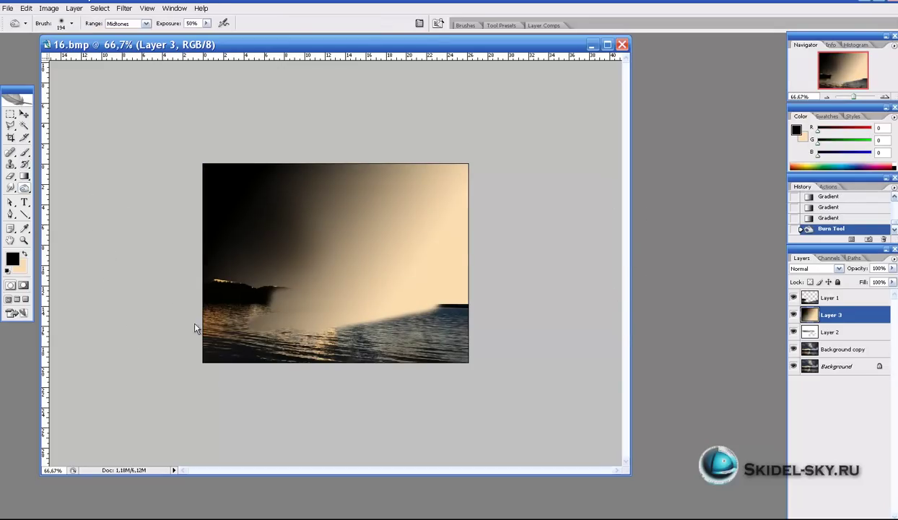
Step: Hide Layer 1 and Layer 3 and burn the exposed area of Background copy with Layer 2 visible
click(794, 315)
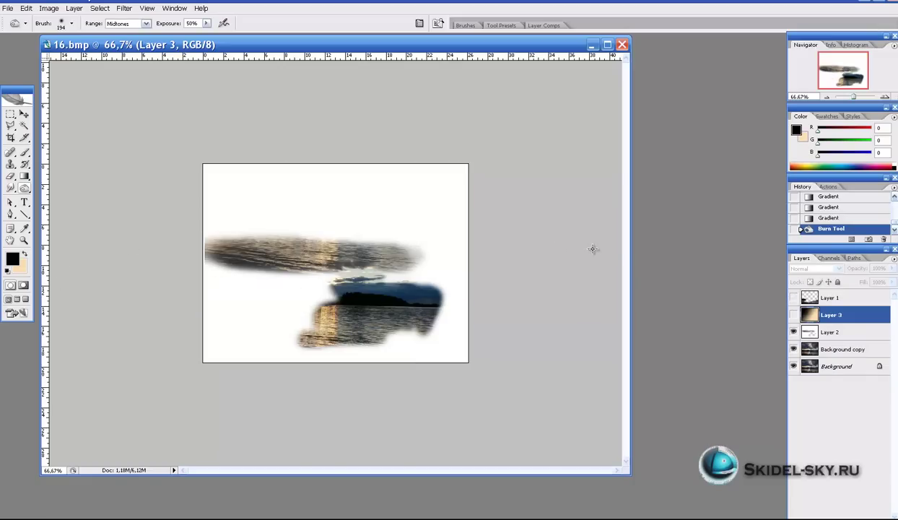
click(793, 332)
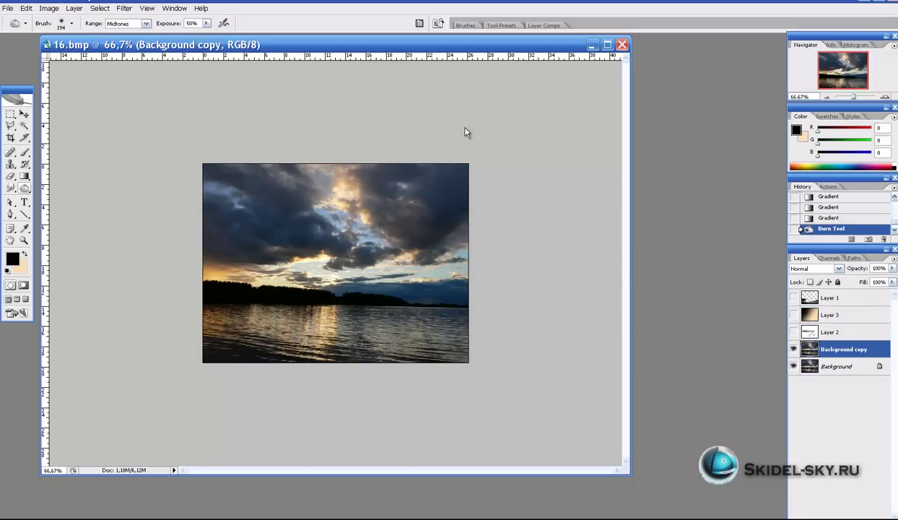
click(794, 332)
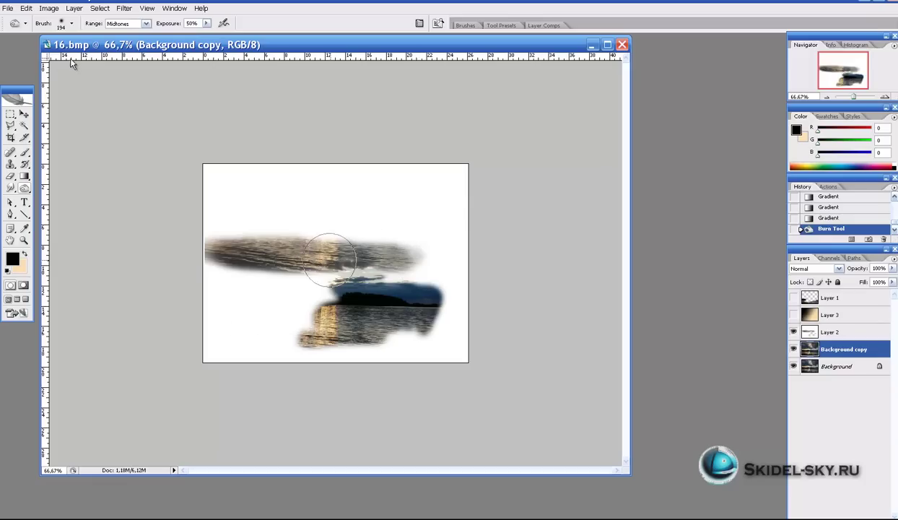
mouse_move(384, 254)
mouse_down()
mouse_move(261, 261)
mouse_move(307, 247)
mouse_move(209, 257)
mouse_up()
mouse_move(369, 269)
mouse_down()
mouse_move(298, 246)
mouse_move(282, 255)
mouse_up()
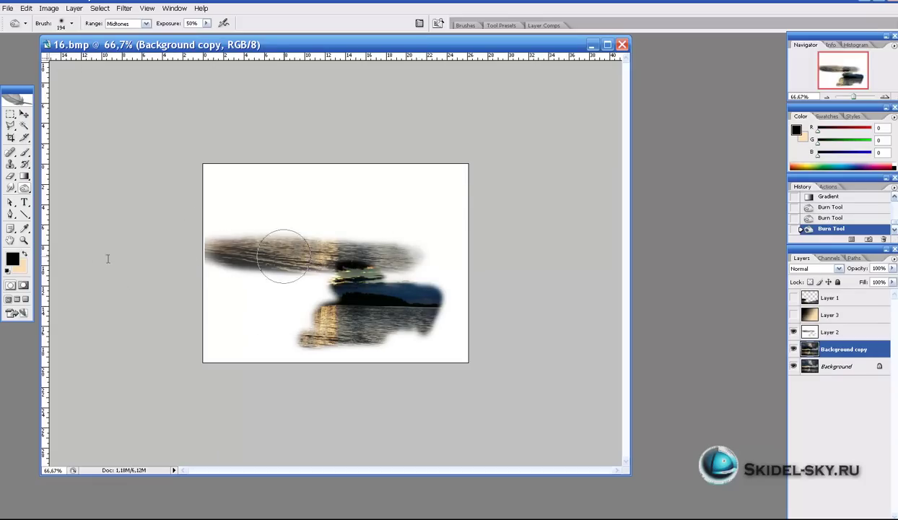
Step: Lighten the exposed shadows of Background copy with the Dodge tool, raising its exposure to 100%
right_click(24, 188)
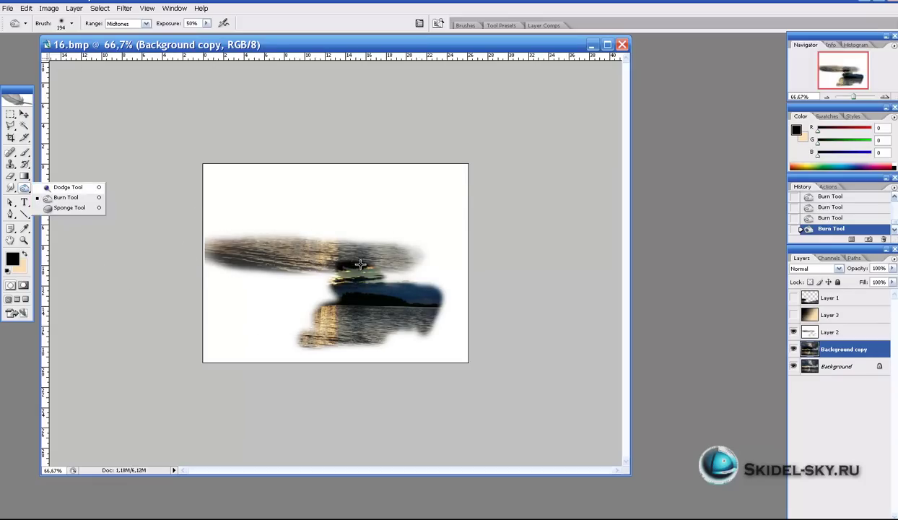
click(68, 188)
drag(386, 260, 373, 257)
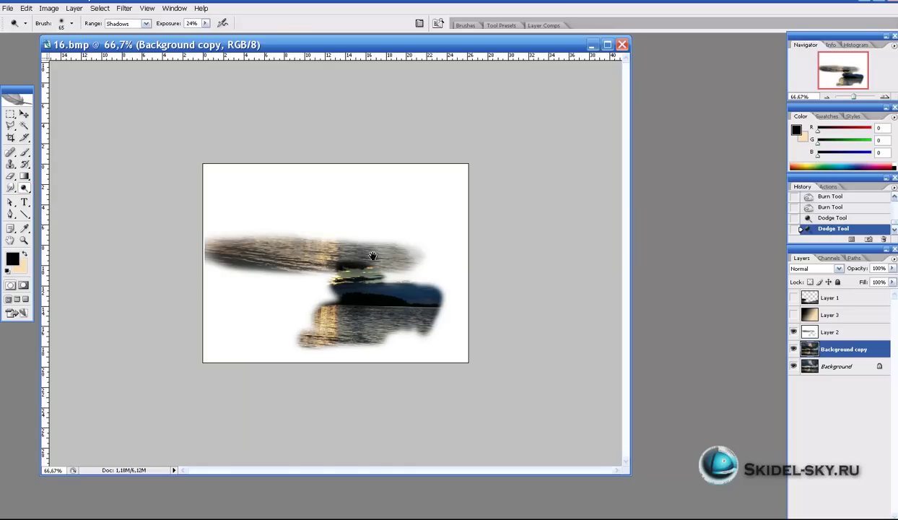
key(0)
mouse_move(351, 261)
mouse_down()
mouse_move(289, 249)
mouse_move(332, 241)
mouse_move(318, 254)
mouse_move(361, 261)
mouse_move(307, 302)
mouse_move(411, 285)
mouse_move(354, 316)
mouse_move(343, 348)
mouse_move(289, 325)
mouse_up()
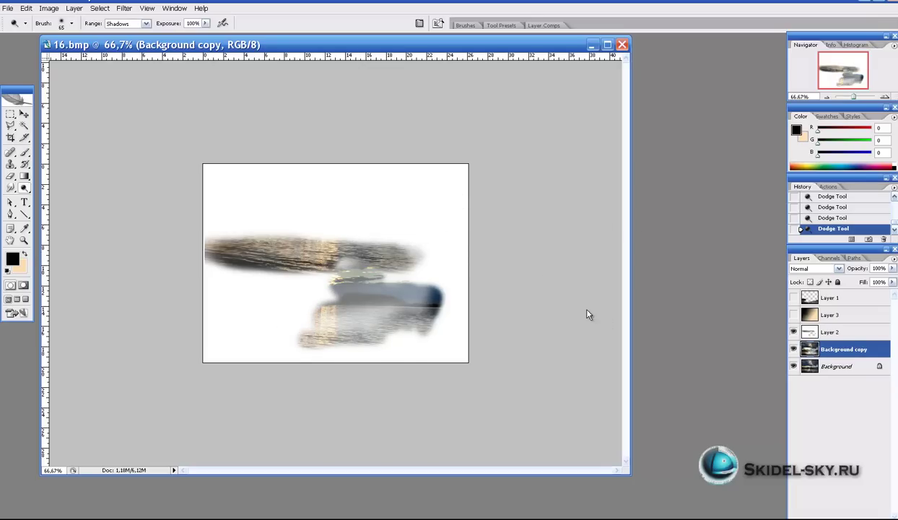
Step: Darken the lightened shore and water of Background copy with the Burn tool at 50% exposure in the midtones
click(24, 187)
click(65, 193)
mouse_move(355, 318)
mouse_down()
mouse_move(354, 303)
mouse_move(443, 296)
mouse_move(431, 277)
mouse_move(266, 310)
mouse_move(325, 297)
mouse_move(310, 304)
mouse_up()
drag(377, 303, 333, 295)
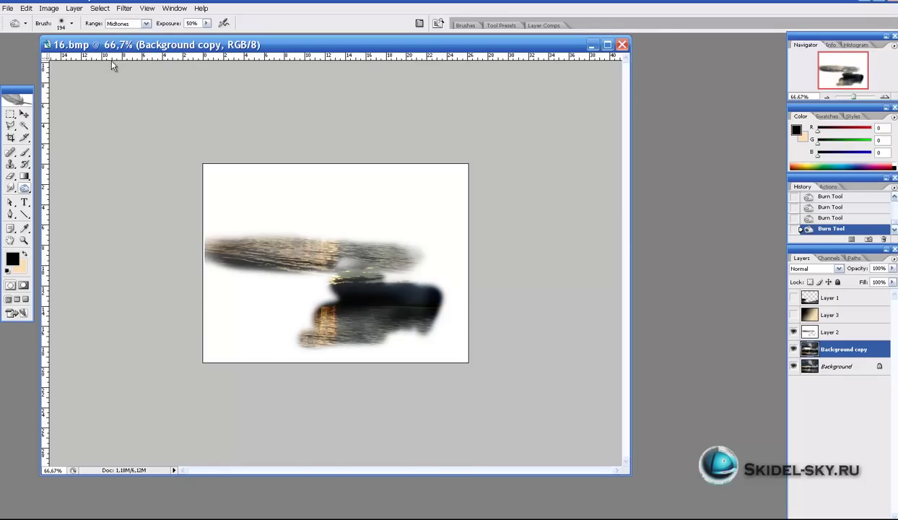
Step: Try moving the Background copy layer slightly and undo the move
right_click(25, 188)
click(461, 263)
key(b)
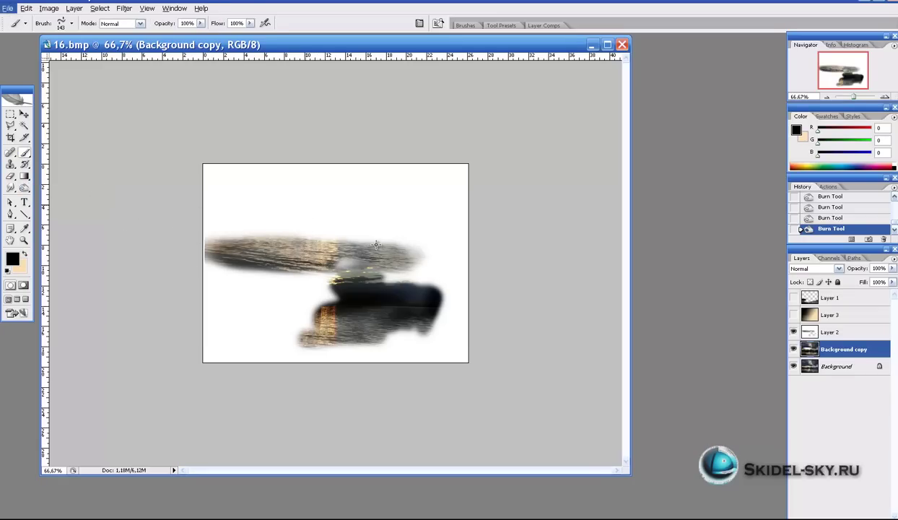
drag(155, 157, 148, 156)
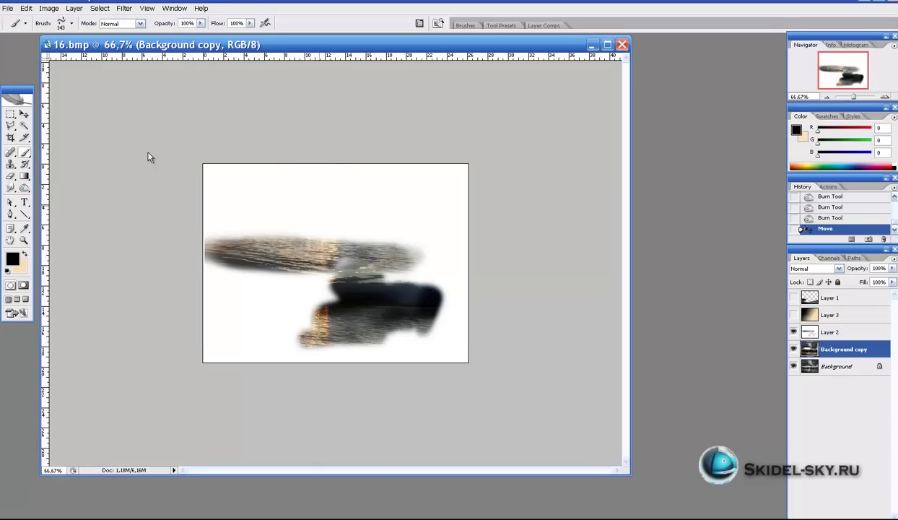
key(ctrl+z)
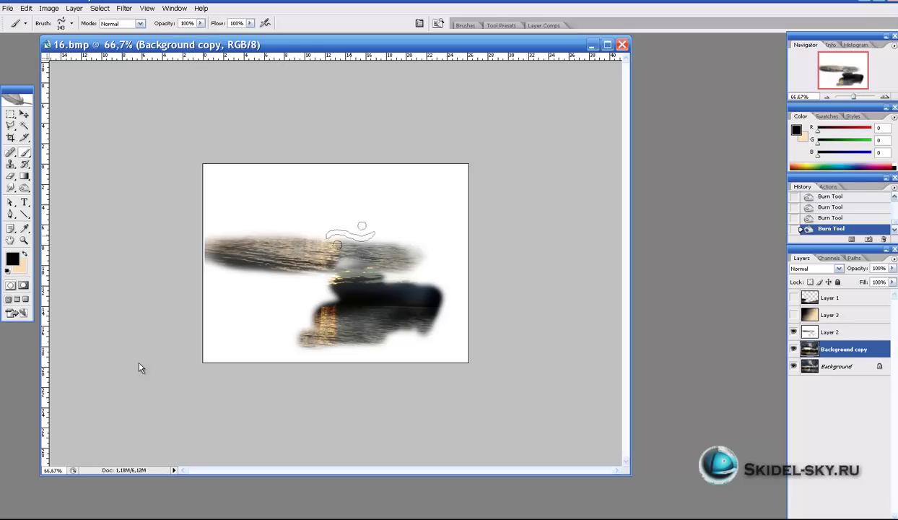
Step: Try cropping the image to a smaller central area with the Crop tool and undo the crop
key(o)
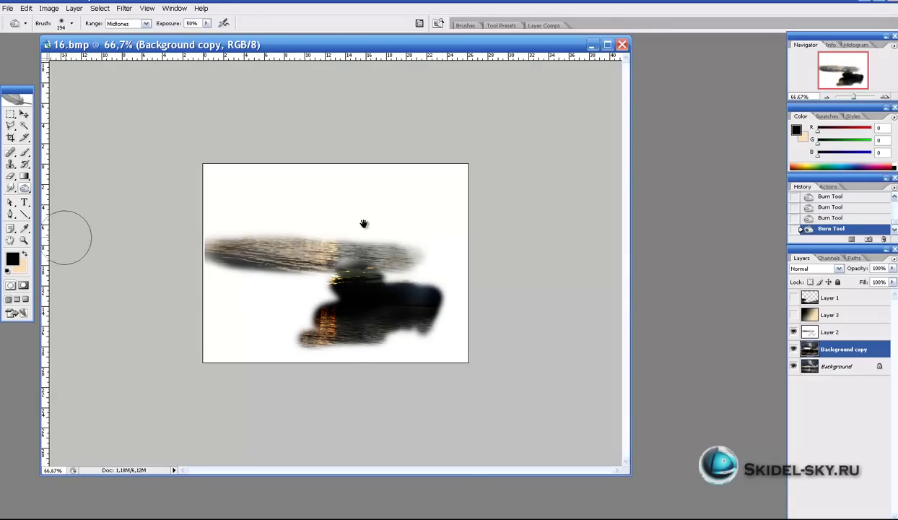
key(t)
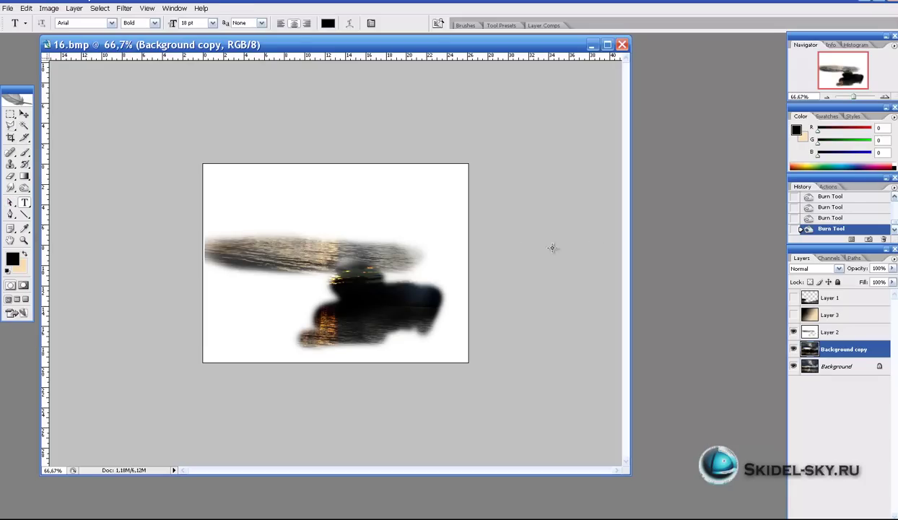
key(c)
drag(241, 192, 427, 320)
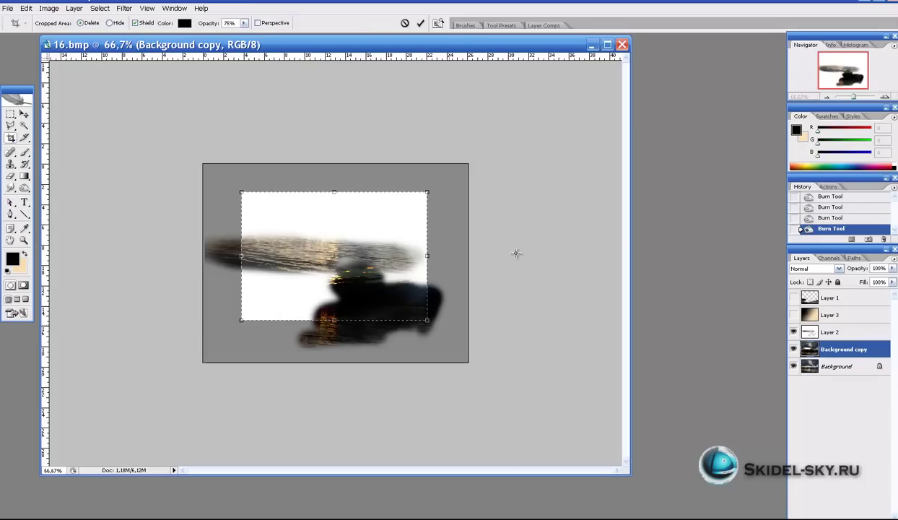
key(Return)
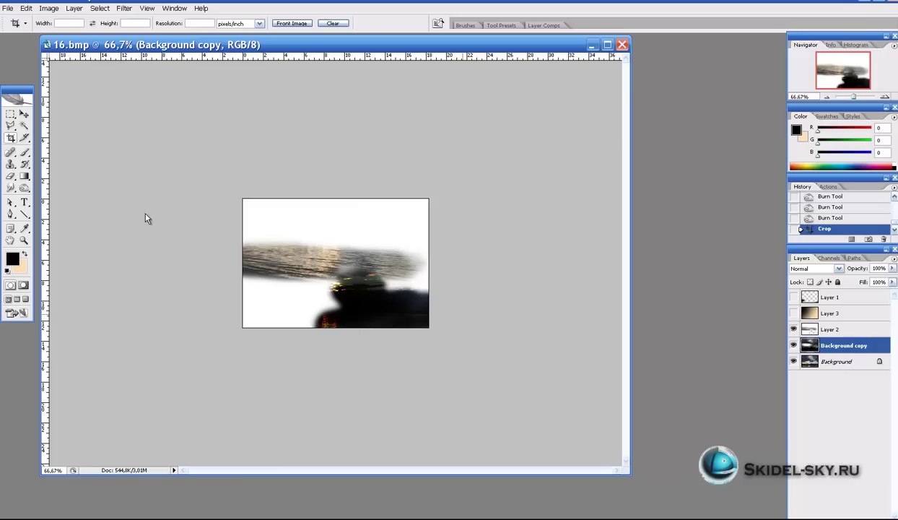
key(ctrl+z)
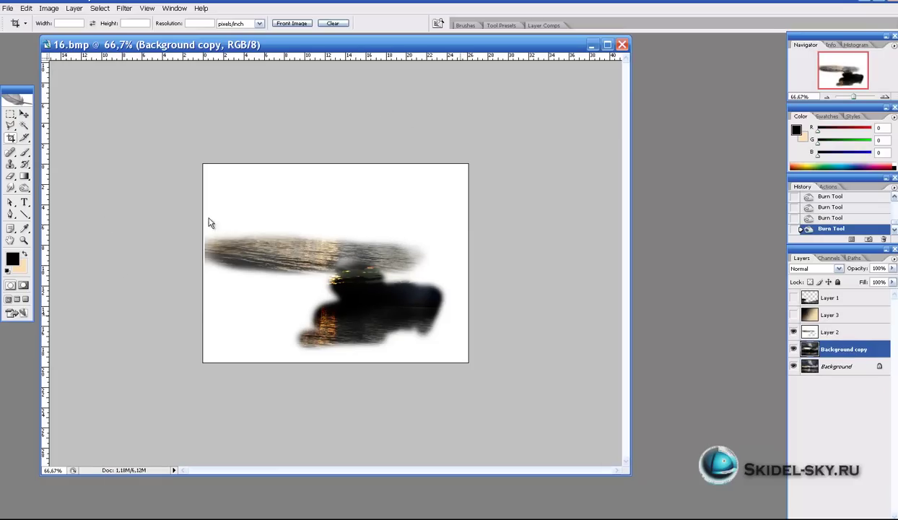
Step: Copy a rectangular area from the middle of Background copy and paste it as a new layer
key(m)
drag(261, 211, 418, 332)
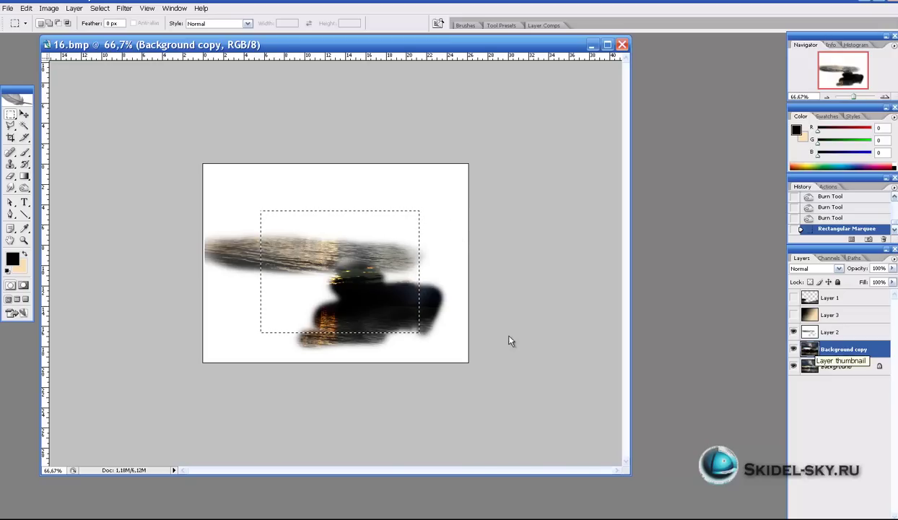
key(ctrl+v)
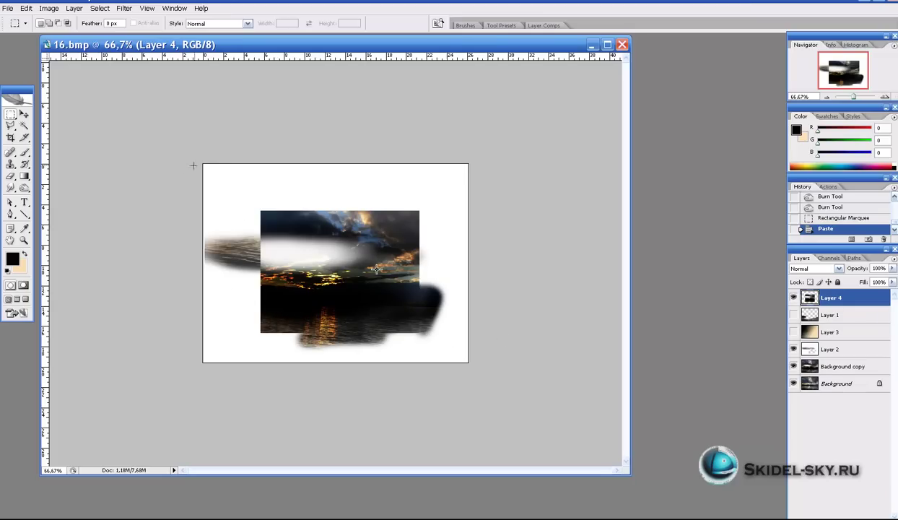
Step: Look through the colour modes and bit depths offered for the image without changing the mode
key(Right)
key(Right)
key(Right)
key(Left)
key(Left)
key(Left)
key(Left)
key(Down)
key(Down)
key(Right)
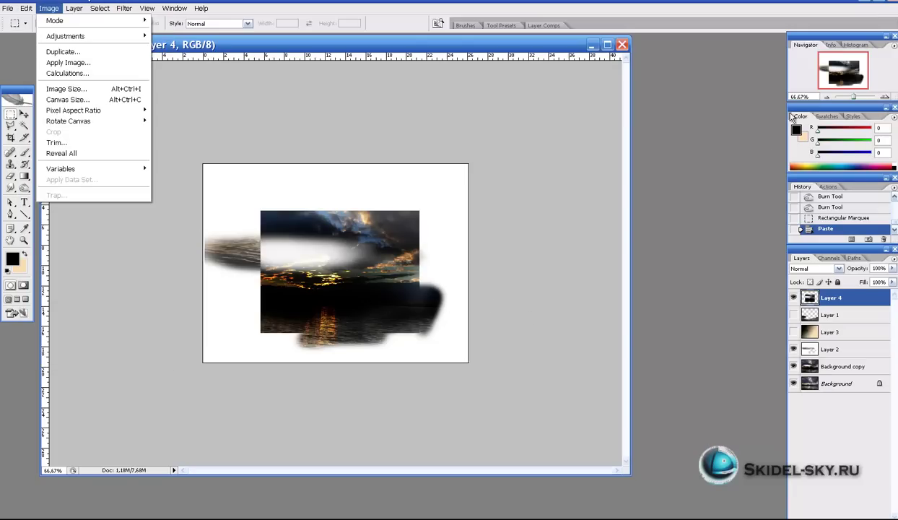
key(Down)
key(Right)
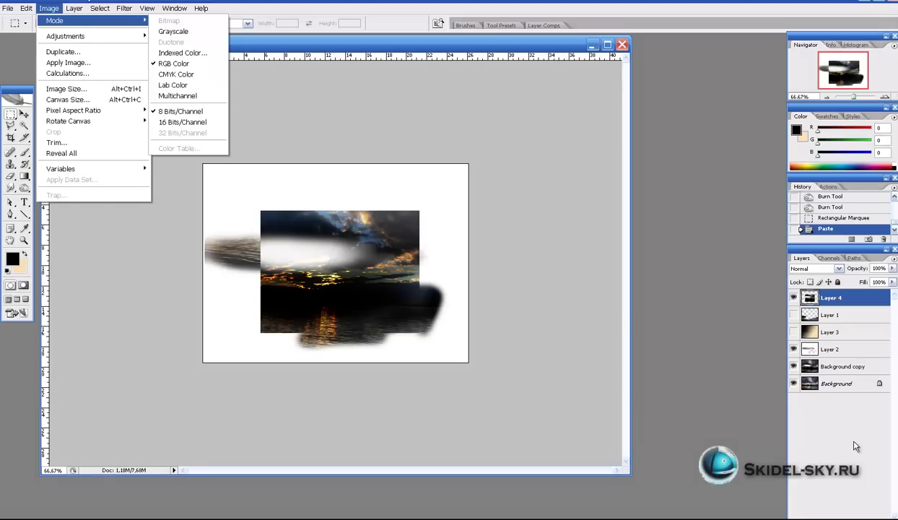
key(Down)
key(Down)
key(Down)
key(Down)
key(Down)
key(Down)
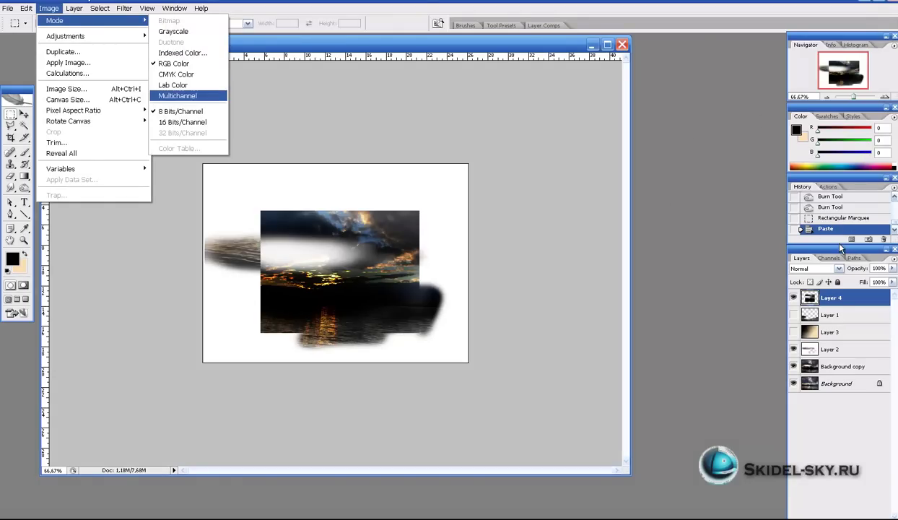
key(Up)
key(Up)
key(Down)
key(Down)
key(Down)
key(Down)
key(Up)
key(Up)
key(Up)
key(Up)
key(Up)
key(Up)
key(Up)
key(Up)
key(Up)
key(Escape)
key(Escape)
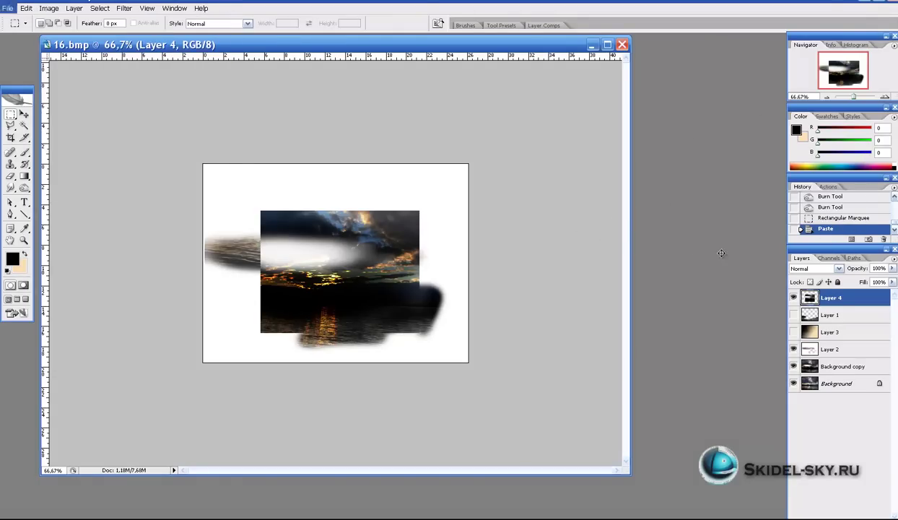
Step: Examine the file formats offered in the Save As dialog and leave it without saving
key(alt+f)
key(Down)
key(Down)
key(Down)
key(Return)
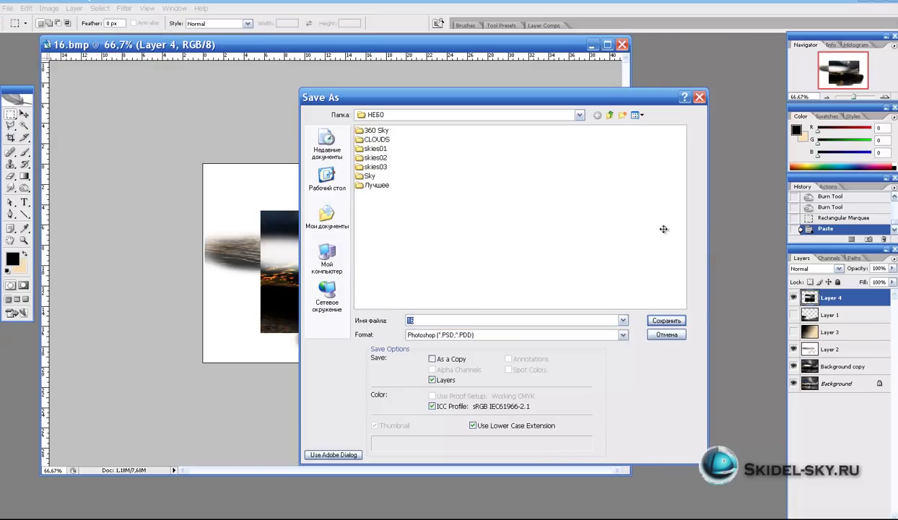
click(623, 335)
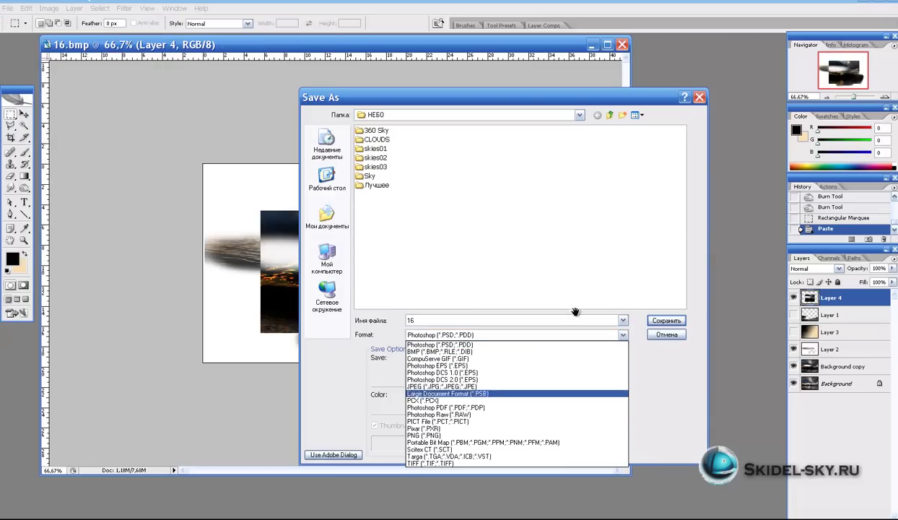
key(Up)
key(Up)
key(Up)
key(Up)
key(Up)
key(Up)
key(Down)
key(Down)
key(Down)
key(Down)
key(Down)
key(Down)
key(Down)
key(Down)
key(Down)
key(Down)
key(Down)
key(Down)
key(Down)
key(Down)
key(Down)
key(Up)
key(Up)
key(Up)
key(Up)
key(Up)
key(Up)
key(Up)
key(Up)
key(Up)
key(Up)
key(Up)
key(Up)
key(Up)
key(Up)
key(Up)
key(Escape)
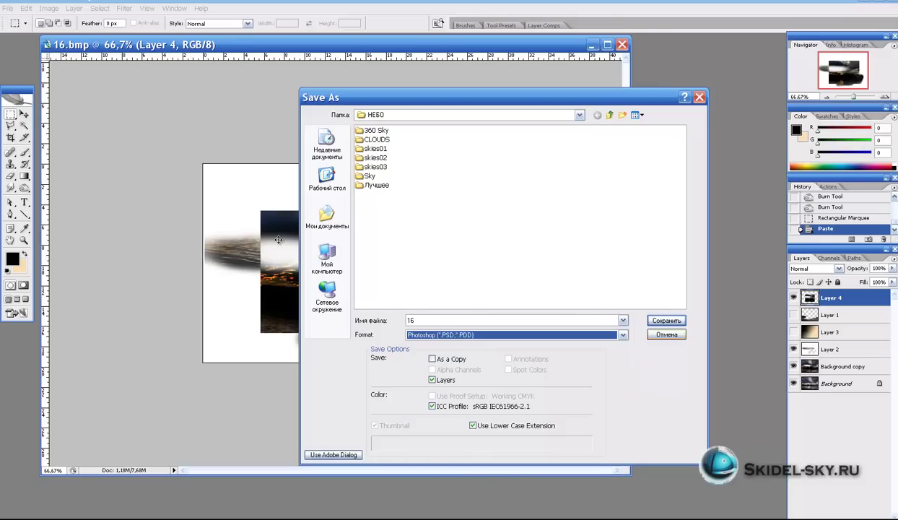
click(623, 335)
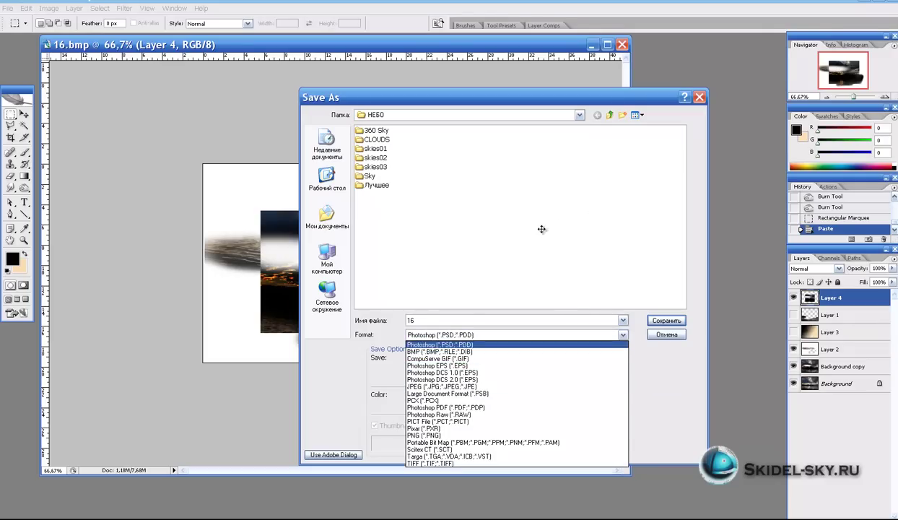
key(Escape)
key(Escape)
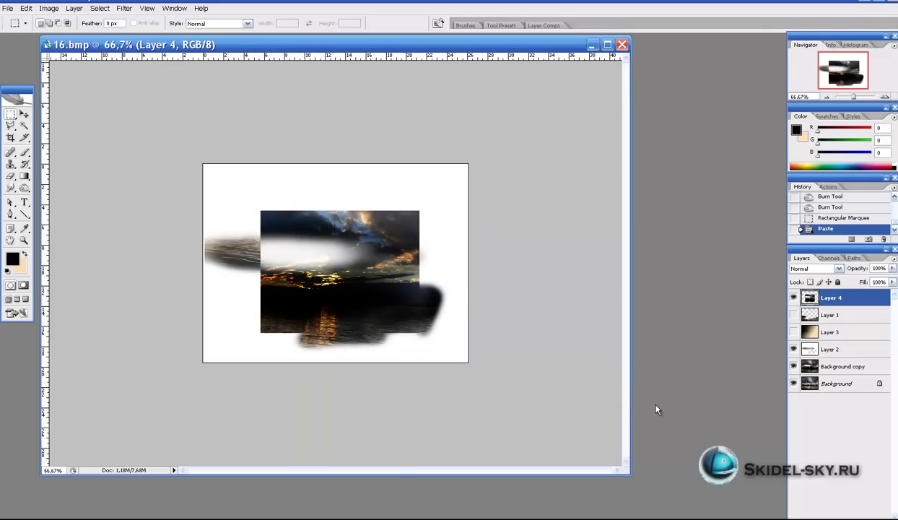
Step: Review the RGB Color and CMYK Color choices among the image modes
key(Down)
key(Right)
key(Down)
key(Right)
key(Down)
key(Down)
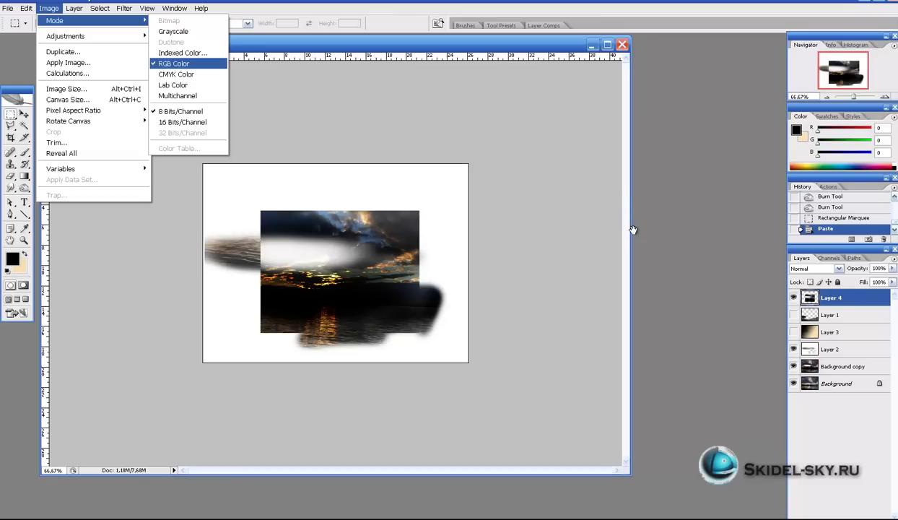
key(Down)
key(Down)
key(Down)
key(Up)
key(Up)
key(Up)
key(Up)
key(Down)
key(Down)
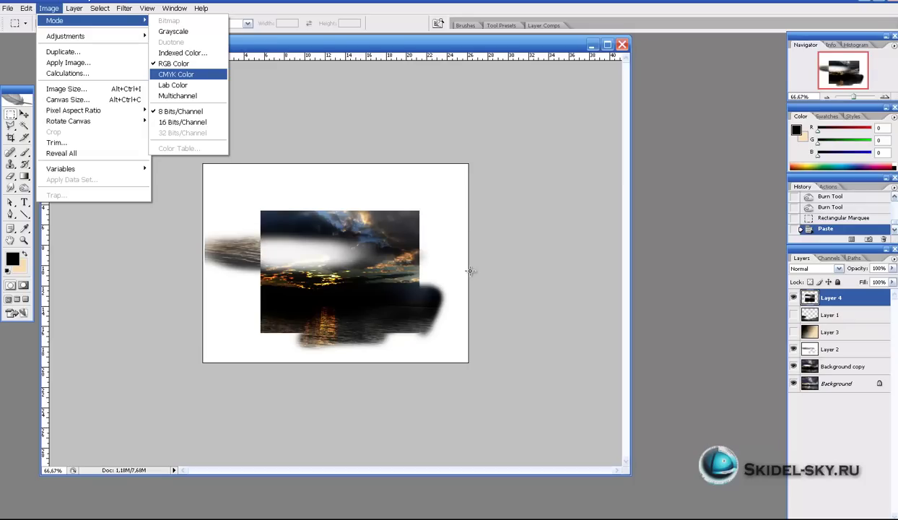
Step: Try a Brightness/Contrast adjustment on Layer 4 with brightness +39 and contrast +42, and cancel it
key(Left)
key(Down)
key(Right)
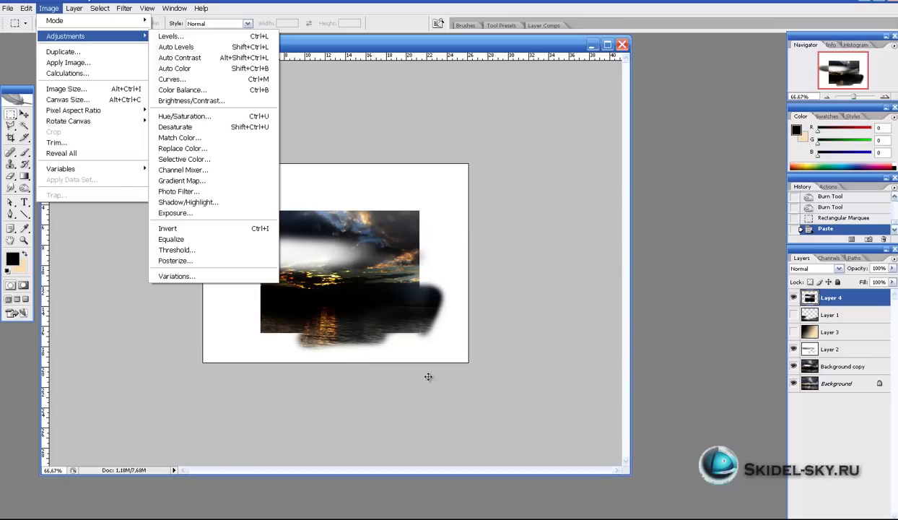
key(Down)
key(Down)
key(Down)
key(Down)
key(Down)
key(Down)
key(Down)
key(Return)
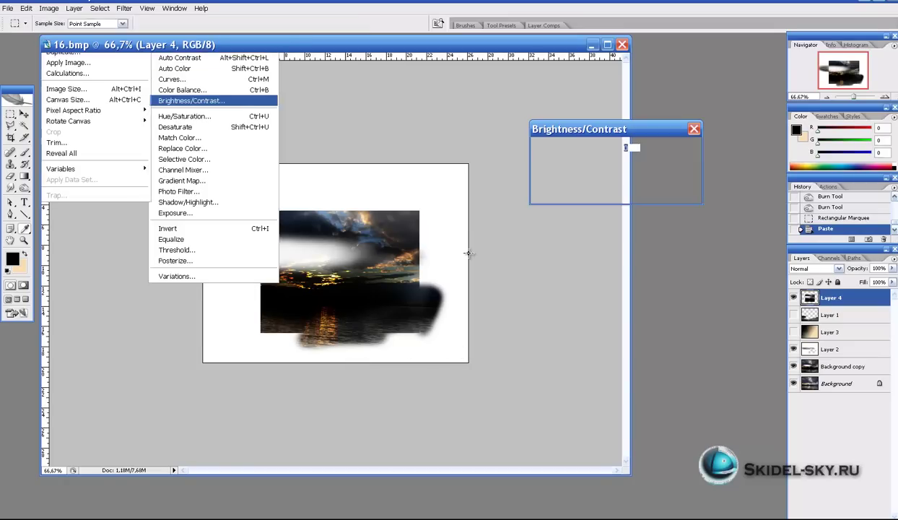
mouse_move(592, 163)
mouse_down()
mouse_move(645, 164)
mouse_move(539, 164)
mouse_up()
text(39)
key(Tab)
text(23)
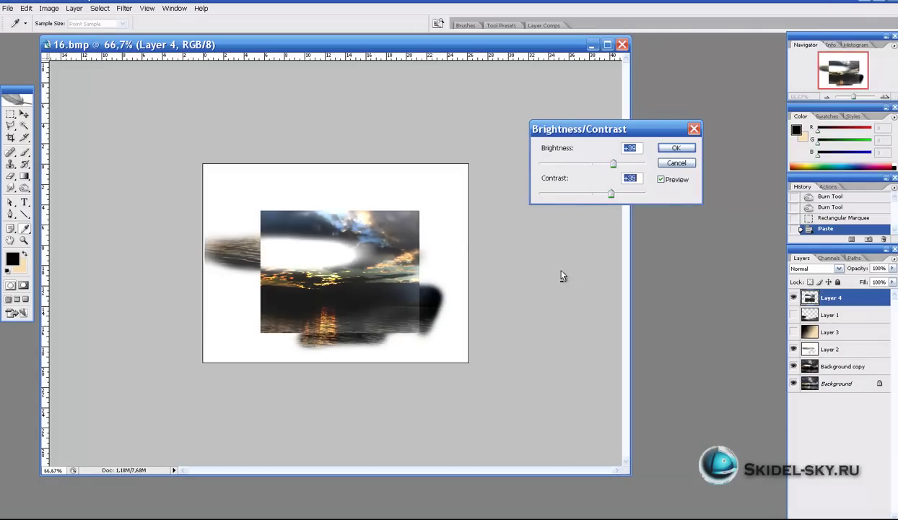
text(39)
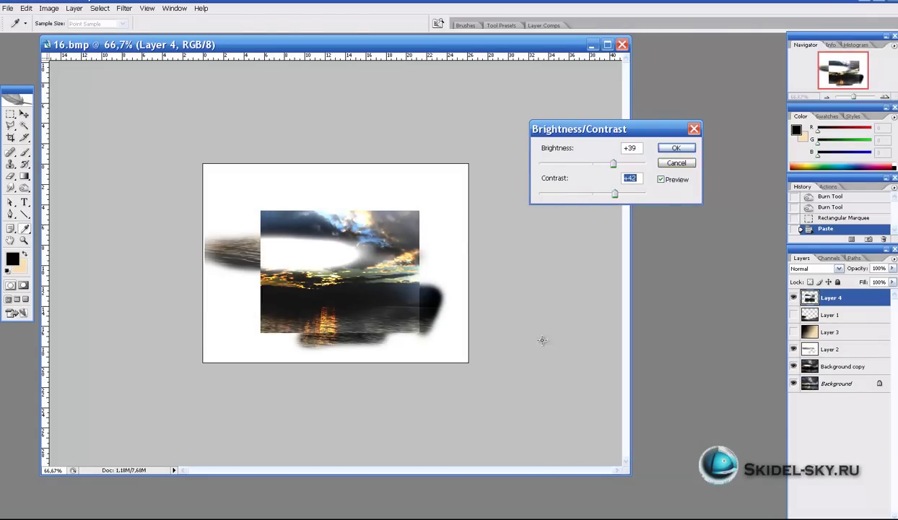
key(Escape)
Step: Try shifting the hue of Layer 4 to -2 with Hue/Saturation and cancel the adjustment
key(alt+i)
key(Down)
key(Right)
key(Down)
key(Down)
key(Down)
key(Down)
key(Down)
key(Down)
key(Down)
key(Return)
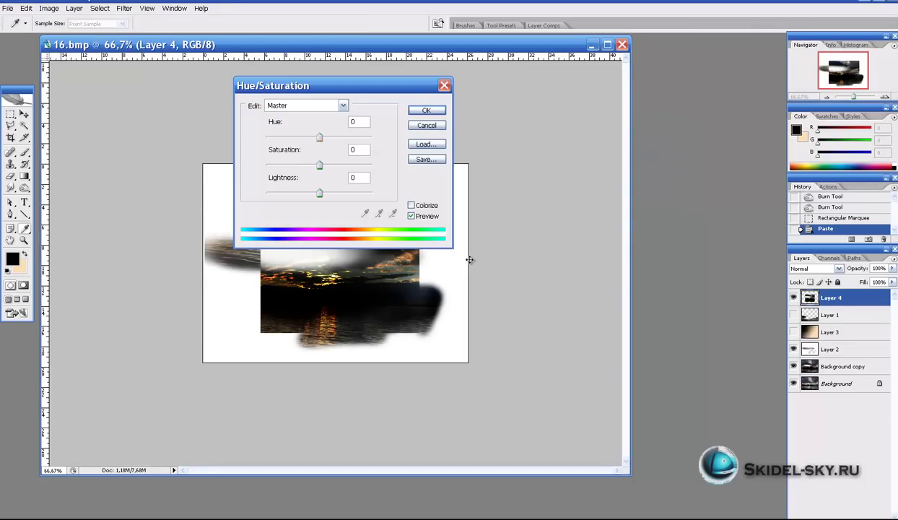
text(97)
drag(547, 102, 511, 102)
click(618, 90)
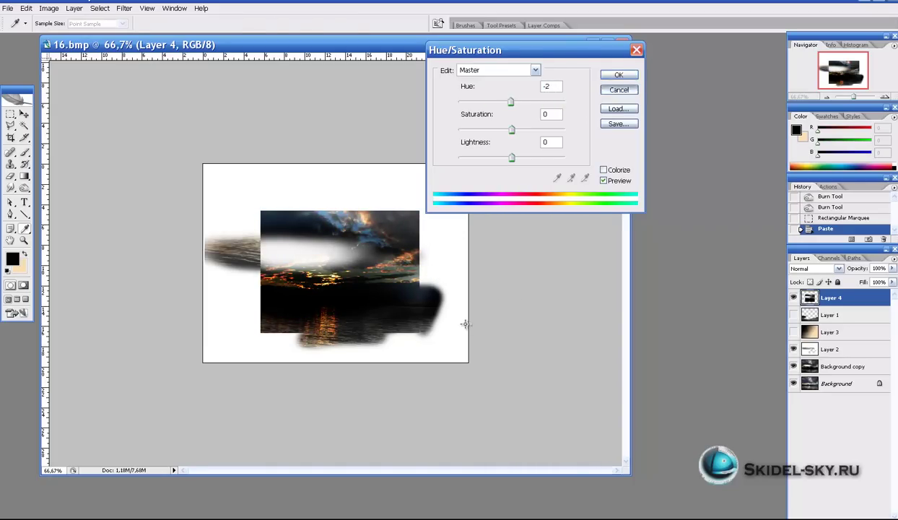
key(Escape)
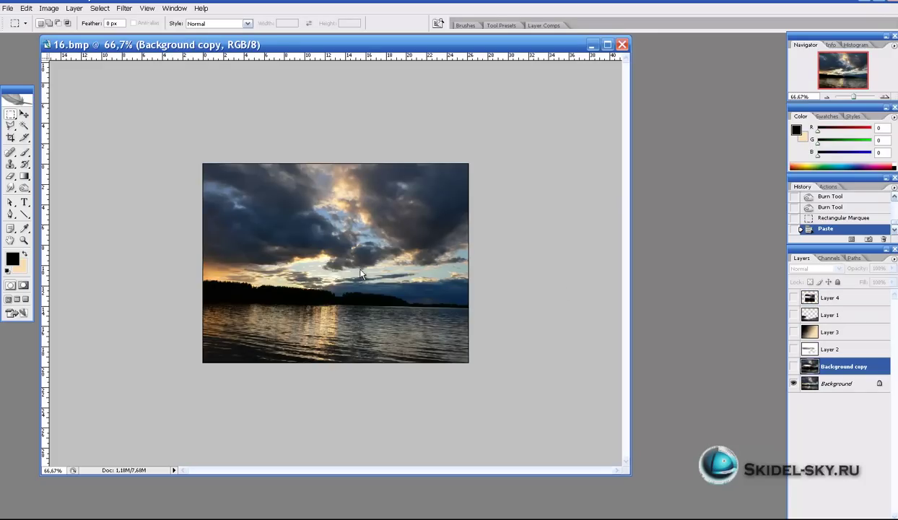
Step: Duplicate the Background layer
key(alt+bracketleft)
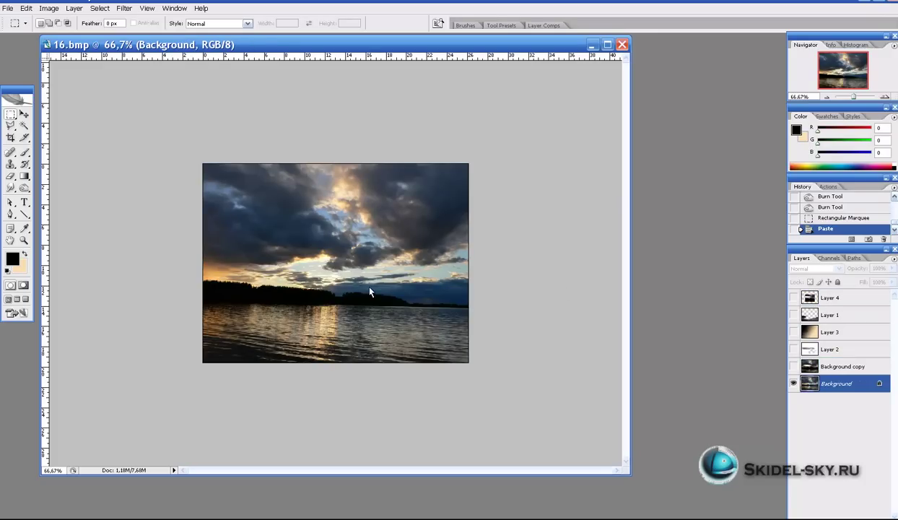
key(ctrl+j)
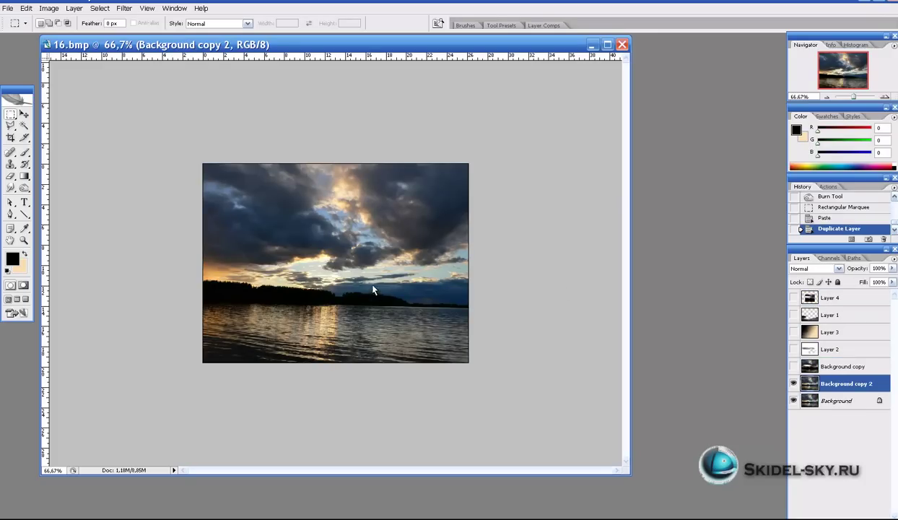
Step: Try shifting the hue of Background copy 2 to -31 with Hue/Saturation
click(48, 8)
mouse_move(65, 36)
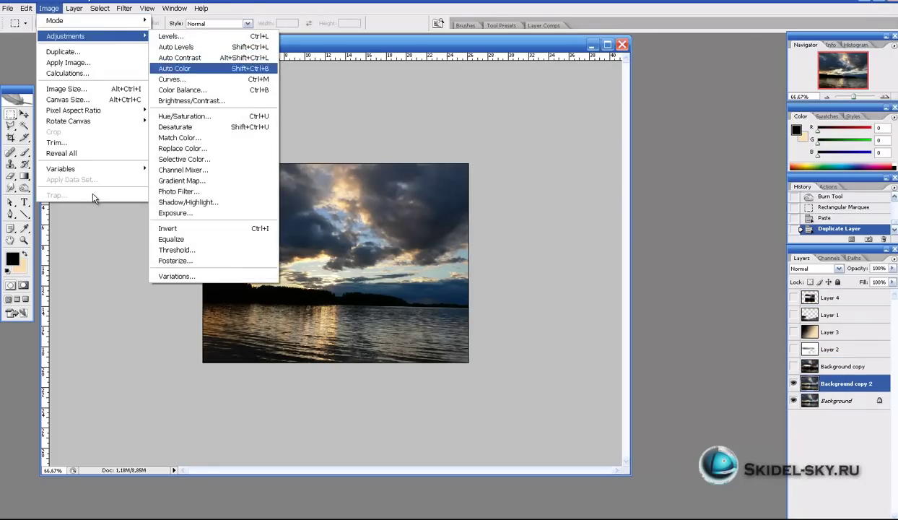
key(Return)
key(shift+Down)
key(shift+Down)
key(shift+Down)
key(shift+Down)
key(shift+Down)
key(shift+Down)
key(shift+Down)
key(shift+Down)
key(shift+Down)
key(shift+Down)
key(shift+Down)
key(shift+Down)
key(shift+Down)
key(shift+Down)
key(shift+Down)
key(shift+Down)
key(shift+Down)
key(shift+Down)
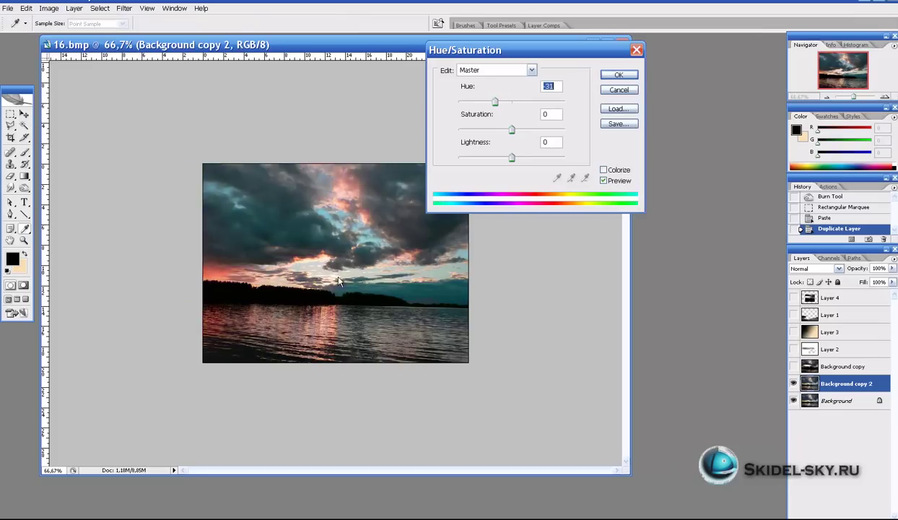
Step: Try hue -2, saturation -100 and lightness -3 in Hue/Saturation on Background copy 2, and cancel the adjustment
drag(47, 166, 31, 76)
key(Tab)
key(shift+Down)
key(shift+Down)
key(shift+Down)
key(shift+Down)
key(shift+Down)
key(shift+Down)
key(shift+Down)
key(shift+Down)
key(shift+Down)
key(shift+Down)
drag(531, 50, 593, 54)
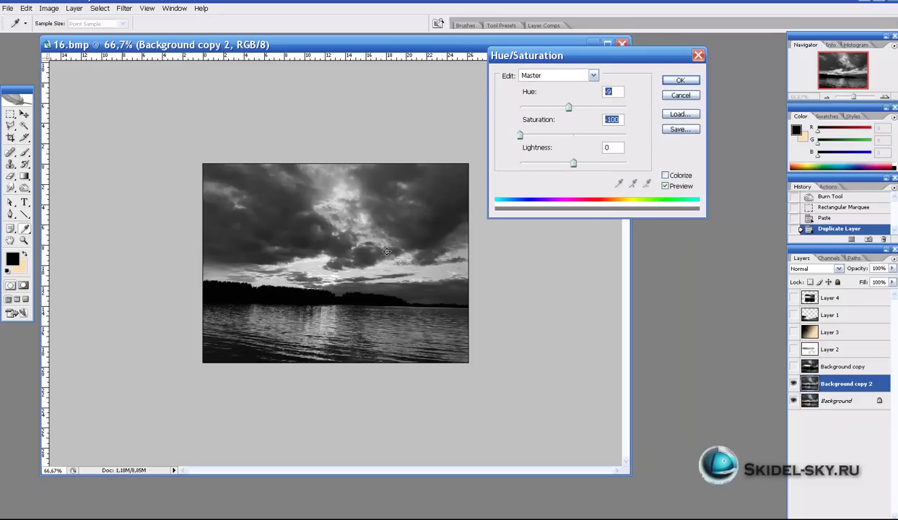
mouse_move(574, 163)
mouse_down()
mouse_move(589, 163)
mouse_move(571, 163)
mouse_up()
key(shift+Tab)
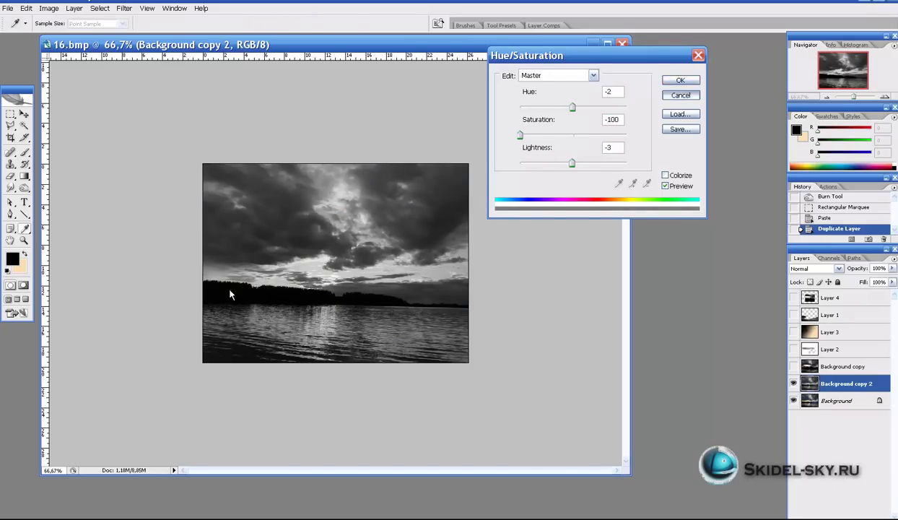
key(Escape)
Step: Shape an RGB S-curve for Background copy 2 with Curves, raising the highlights and setting the shadow point to input 76, output 75
key(alt+i)
key(Right)
key(Down)
key(Down)
key(Down)
key(Down)
key(Down)
key(Down)
key(Down)
key(Down)
key(Down)
key(Down)
key(Down)
key(Down)
key(Down)
key(Down)
key(Down)
key(Down)
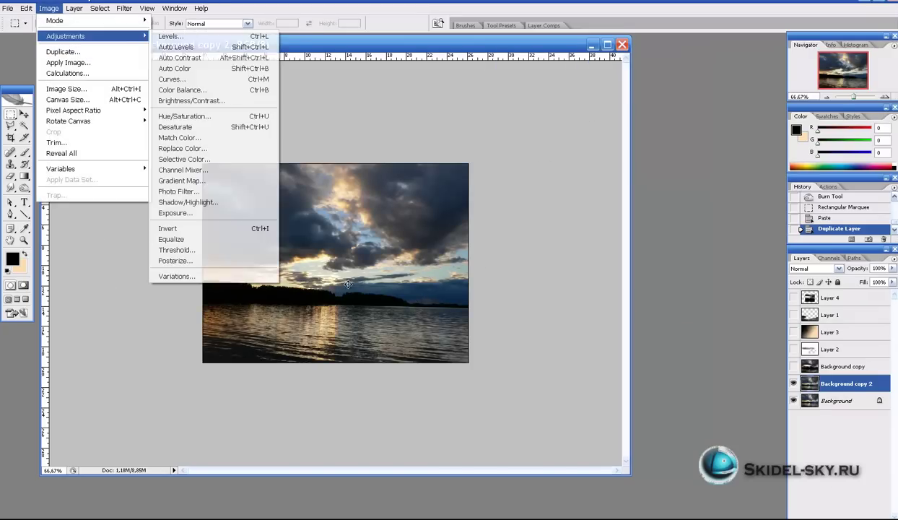
key(Up)
key(Up)
key(Up)
key(Up)
key(Up)
key(Up)
key(Up)
key(Up)
key(Up)
key(Up)
key(Up)
key(Up)
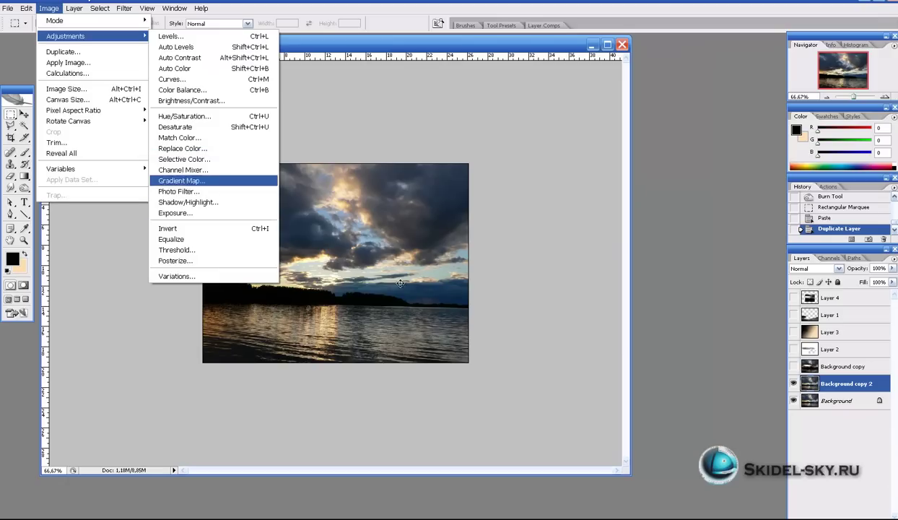
key(Return)
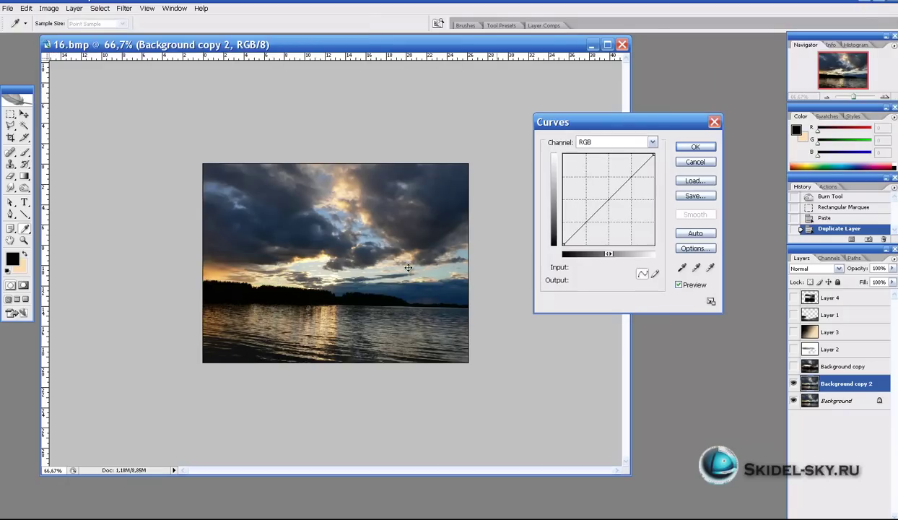
drag(621, 188, 620, 172)
drag(592, 203, 593, 217)
drag(620, 173, 623, 173)
drag(592, 217, 589, 215)
drag(623, 174, 621, 172)
drag(589, 216, 591, 218)
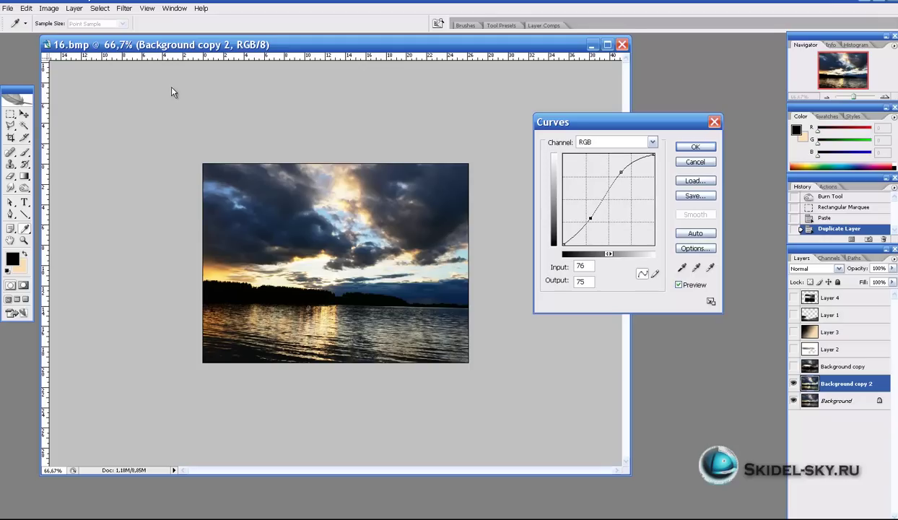
Step: Compare the photo with and without the Curves preview and apply the adjustment
key(p)
key(p)
key(p)
key(p)
key(p)
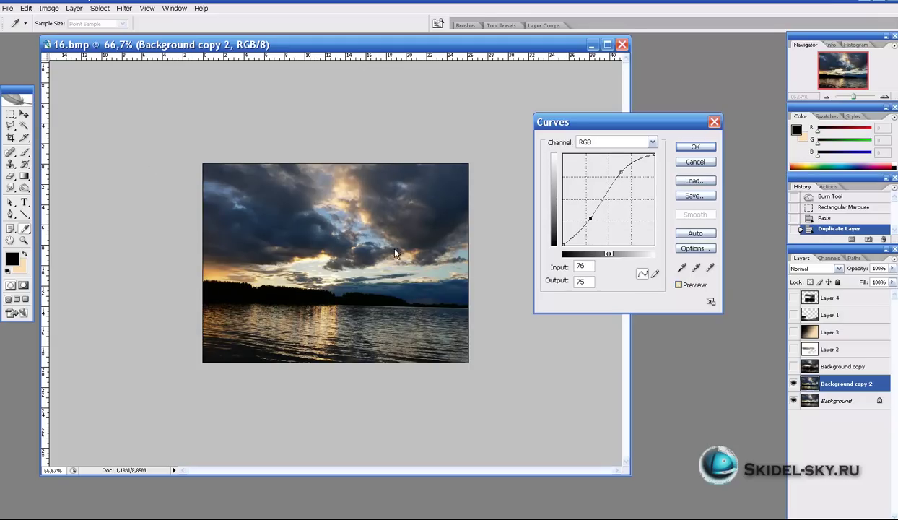
key(p)
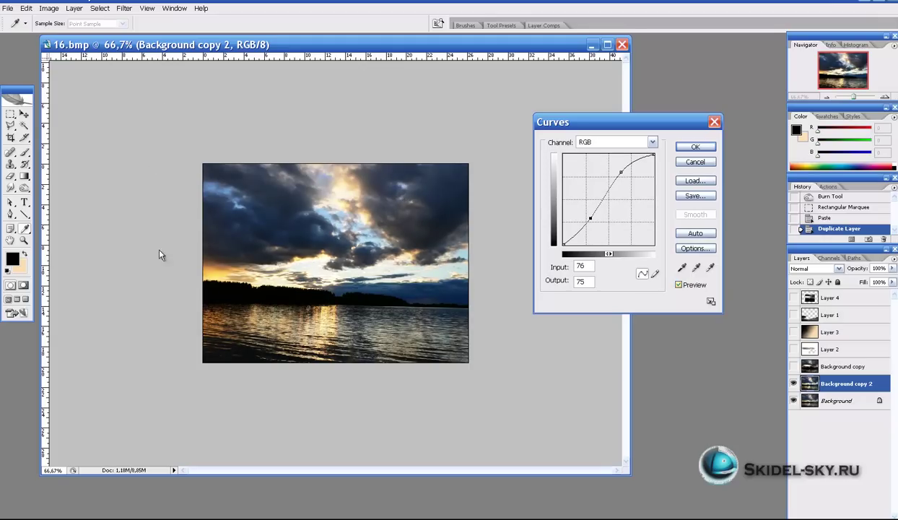
key(p)
key(p)
key(p)
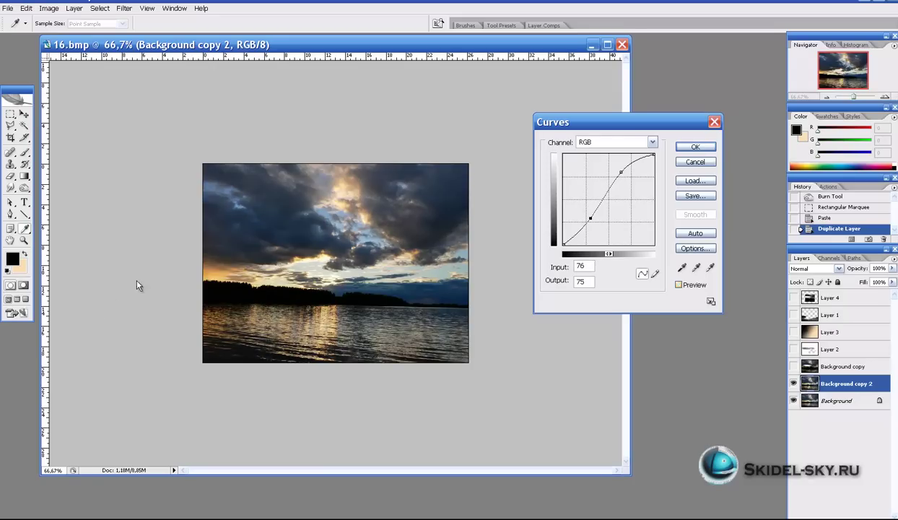
key(p)
key(p)
key(p)
key(p)
key(p)
key(p)
key(p)
key(p)
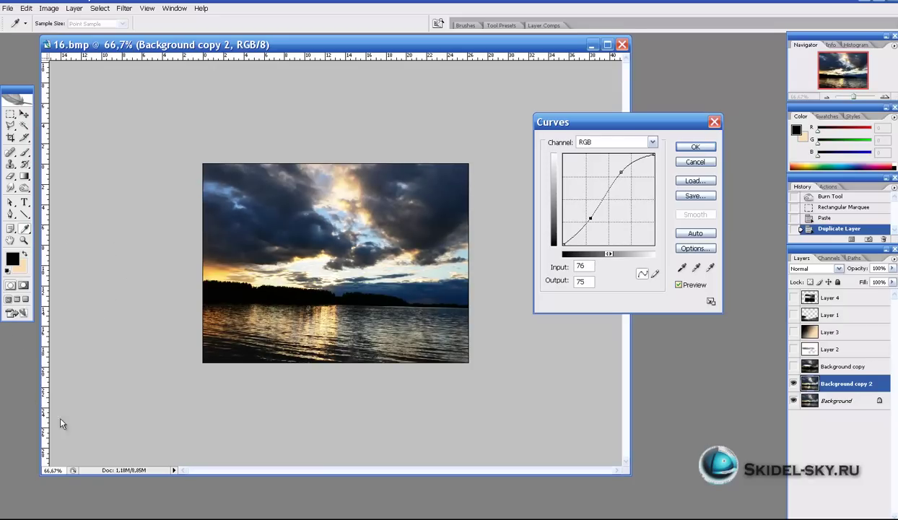
key(p)
key(p)
key(p)
key(p)
key(p)
key(p)
key(p)
key(p)
key(p)
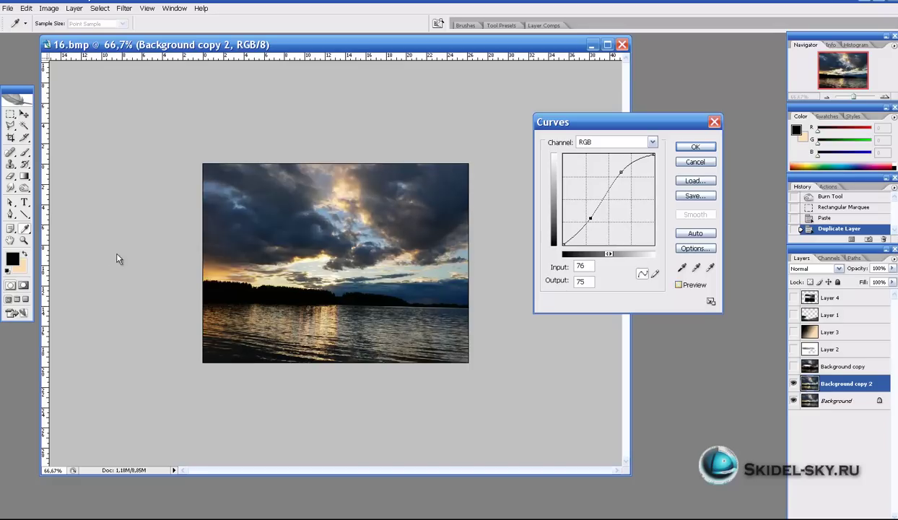
key(p)
key(p)
key(p)
key(p)
key(p)
key(p)
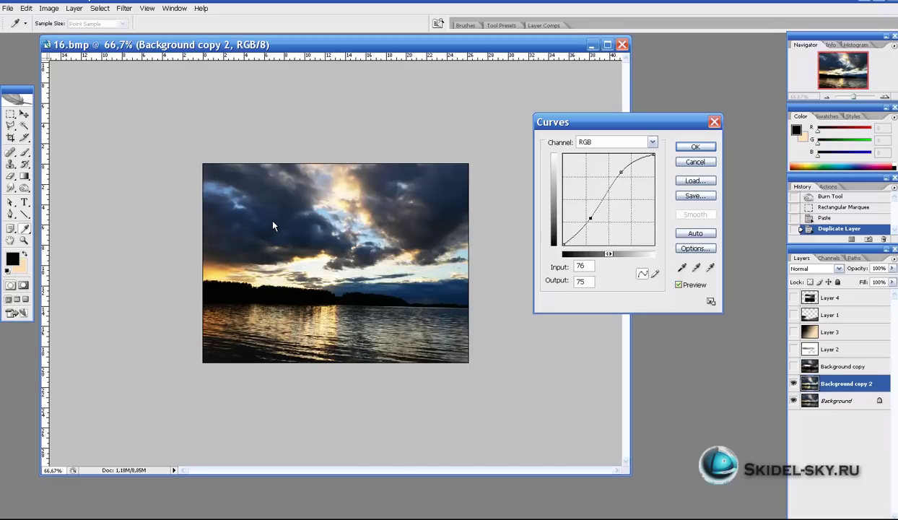
key(p)
key(p)
key(p)
key(p)
key(p)
key(p)
key(Return)
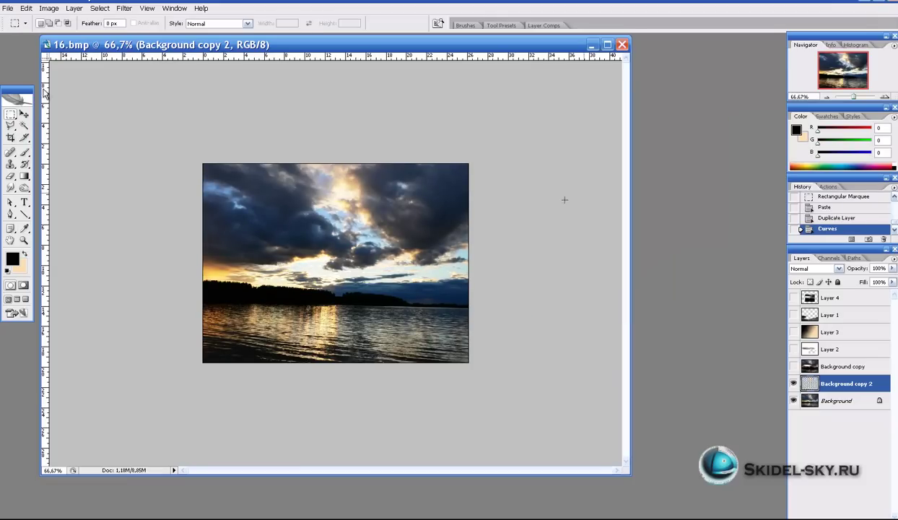
Step: Try Auto Levels on Background copy 2 and undo it
click(48, 9)
mouse_move(65, 36)
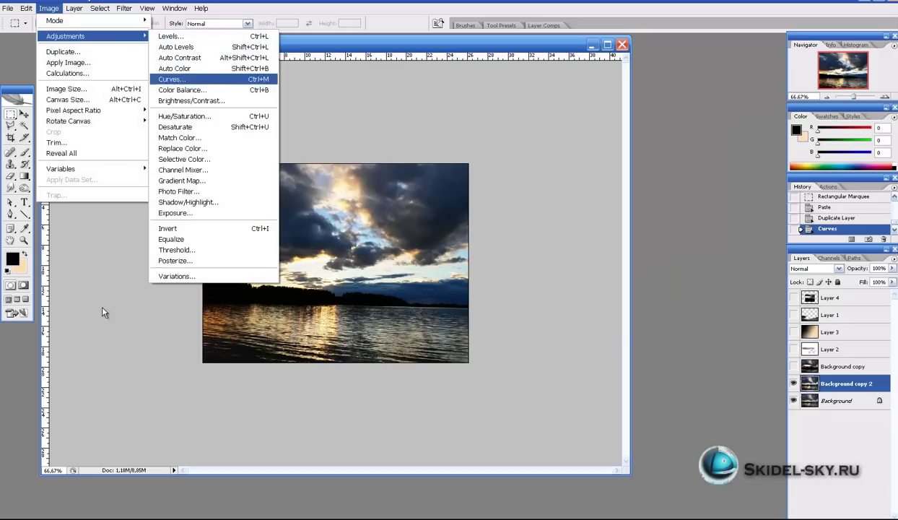
key(Down)
key(Down)
key(Down)
key(Down)
key(Up)
key(Up)
key(Up)
key(Up)
key(Up)
key(Up)
key(Up)
key(Up)
key(Up)
key(Up)
key(Up)
key(Up)
key(Up)
key(Up)
key(Up)
key(Up)
key(Up)
key(Up)
key(Up)
key(Up)
key(Down)
key(Down)
key(Down)
key(Down)
key(Down)
key(Up)
key(Up)
key(Up)
key(Up)
key(Return)
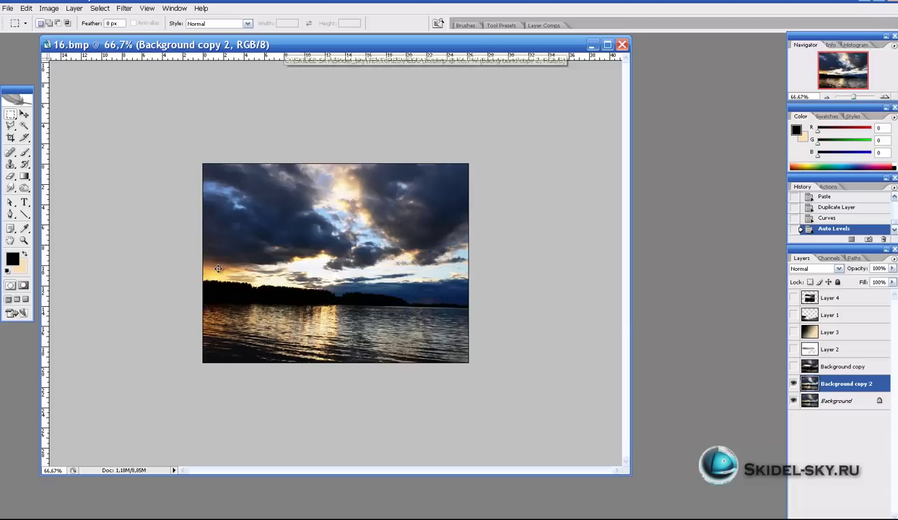
key(ctrl+z)
Step: Try Levels on Background copy 2 with input levels around 22, 2.40 and 169, and cancel the adjustment
key(alt+i)
key(Down)
key(Right)
key(Down)
key(Up)
key(Return)
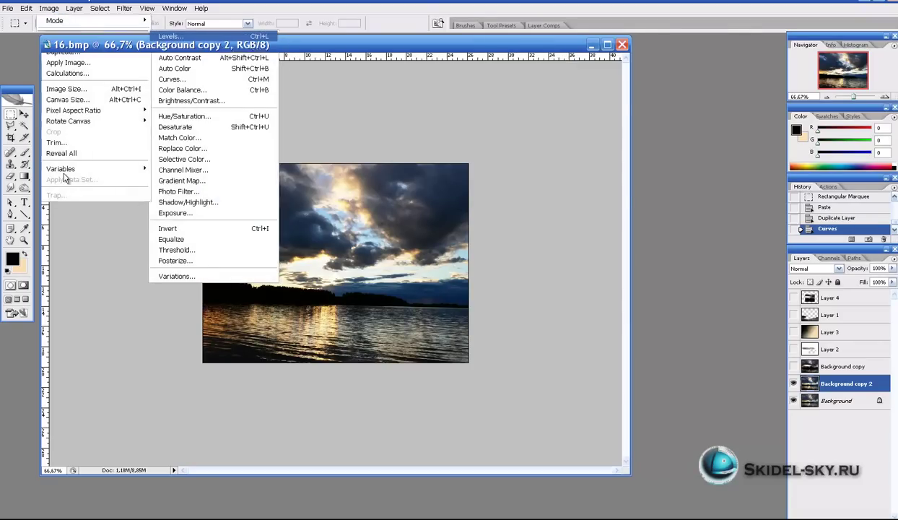
mouse_move(609, 147)
mouse_down()
mouse_move(579, 147)
mouse_move(633, 147)
mouse_move(605, 147)
mouse_up()
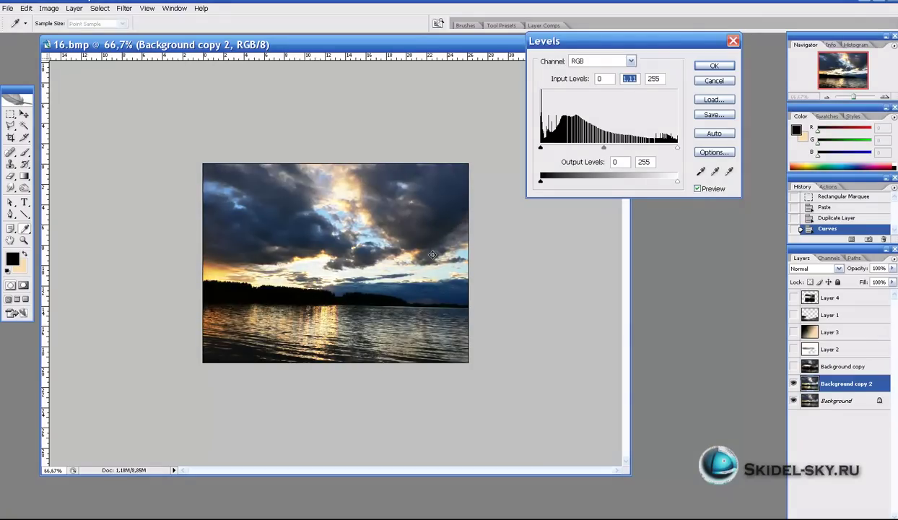
drag(540, 147, 559, 147)
mouse_move(614, 148)
mouse_down()
mouse_move(629, 147)
mouse_move(542, 148)
mouse_move(552, 147)
mouse_up()
drag(677, 147, 631, 147)
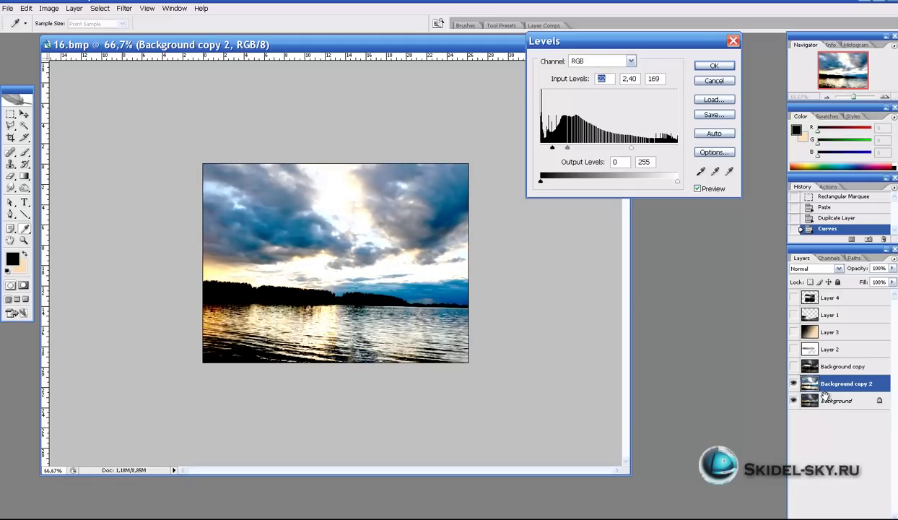
mouse_move(552, 147)
mouse_down()
mouse_move(605, 147)
mouse_move(566, 147)
mouse_up()
key(Escape)
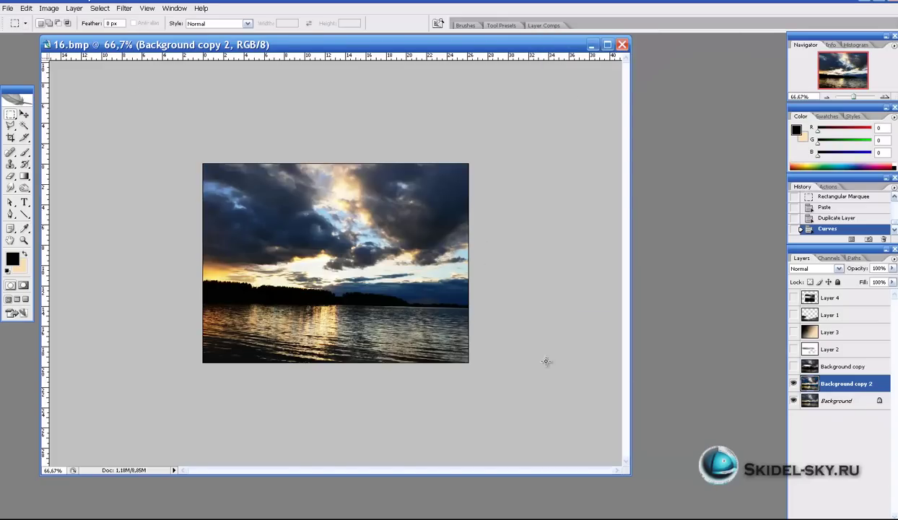
Step: Look through the available layer commands and filter categories, including Noise, Render and Stylize
key(alt+i)
key(Right)
key(Right)
key(Right)
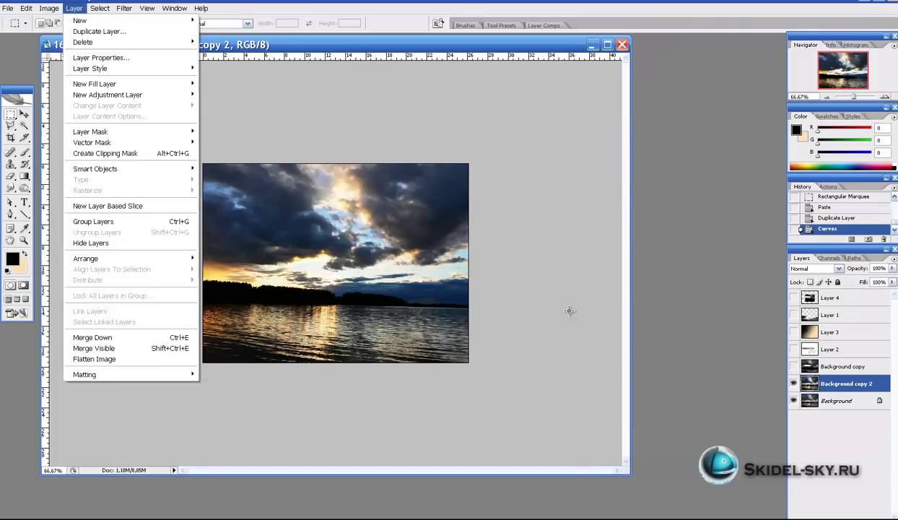
key(Down)
key(Down)
key(Down)
key(Down)
key(Down)
key(Down)
key(Down)
key(Down)
key(Down)
key(Down)
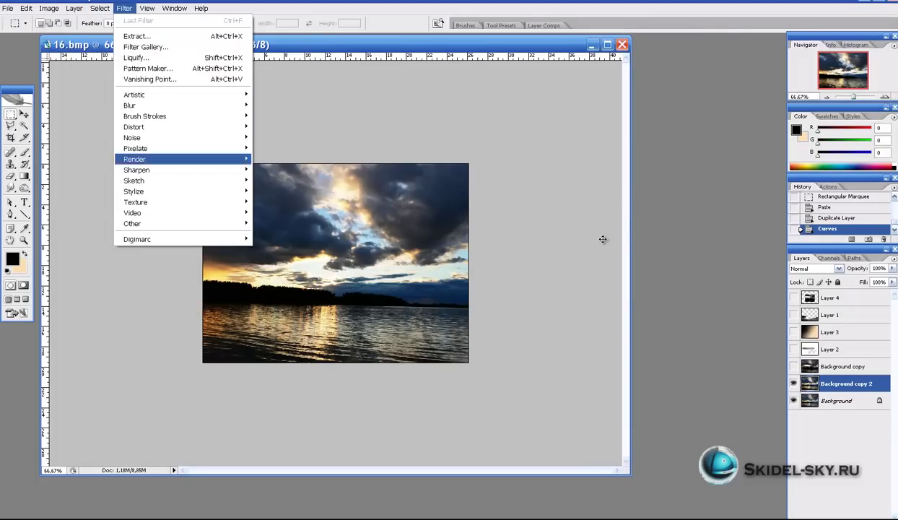
key(Up)
key(Up)
key(Up)
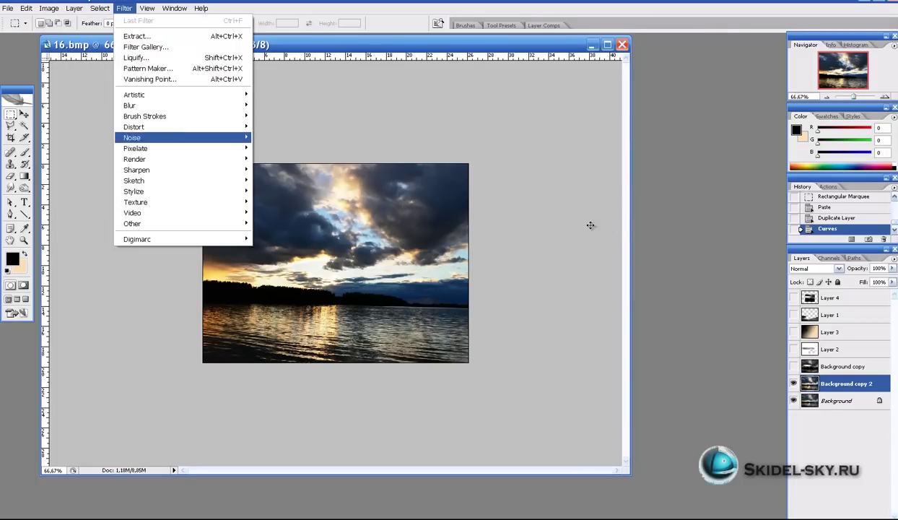
key(Down)
key(Down)
key(Down)
key(Up)
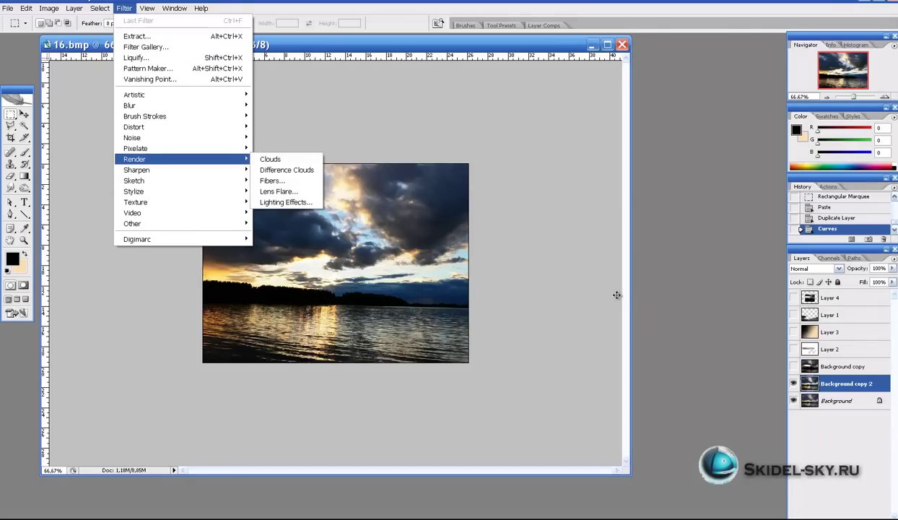
key(Down)
key(Down)
key(Down)
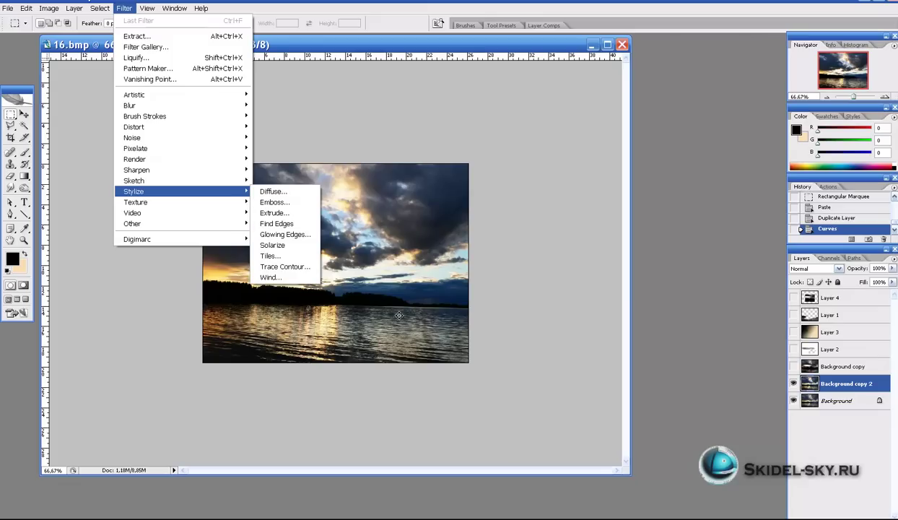
Step: Apply Glowing Edges to Background copy 2 with edge width 1, edge brightness 3 and smoothness 2, and invert the layer's colours
key(Right)
key(Down)
key(Down)
key(Down)
key(Down)
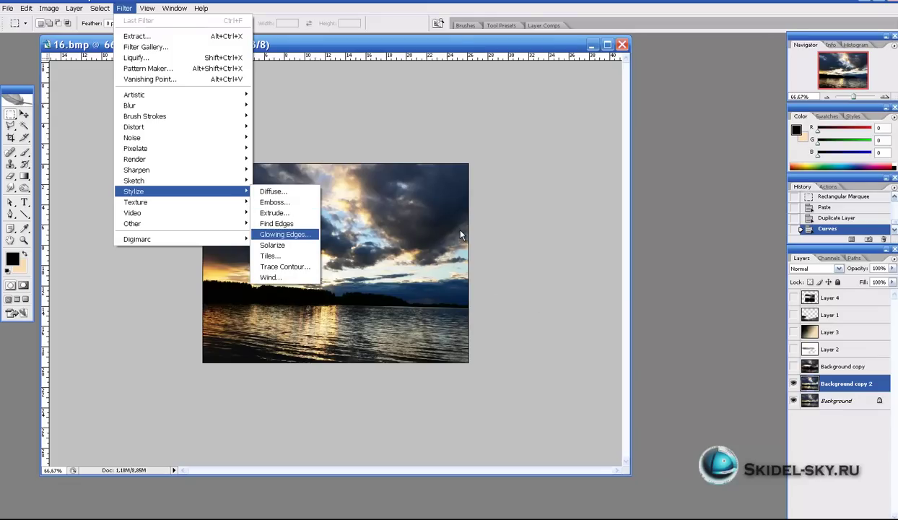
key(Return)
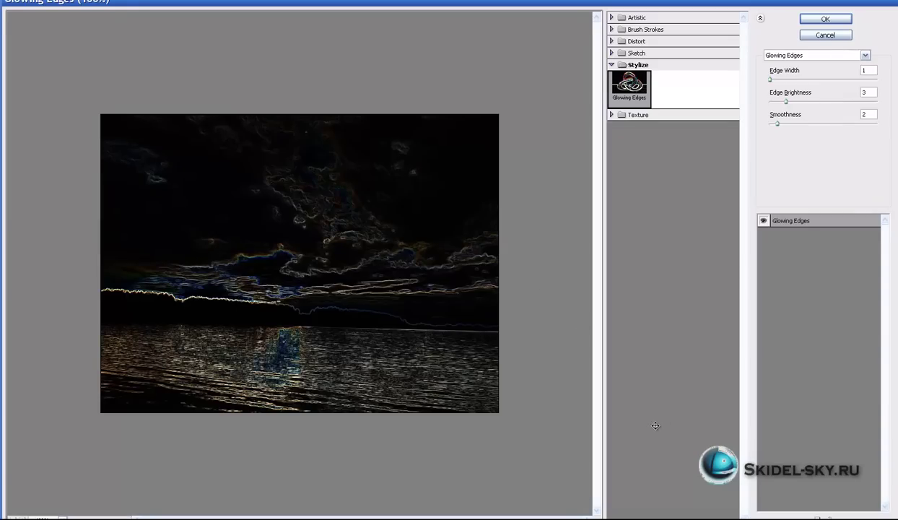
key(Return)
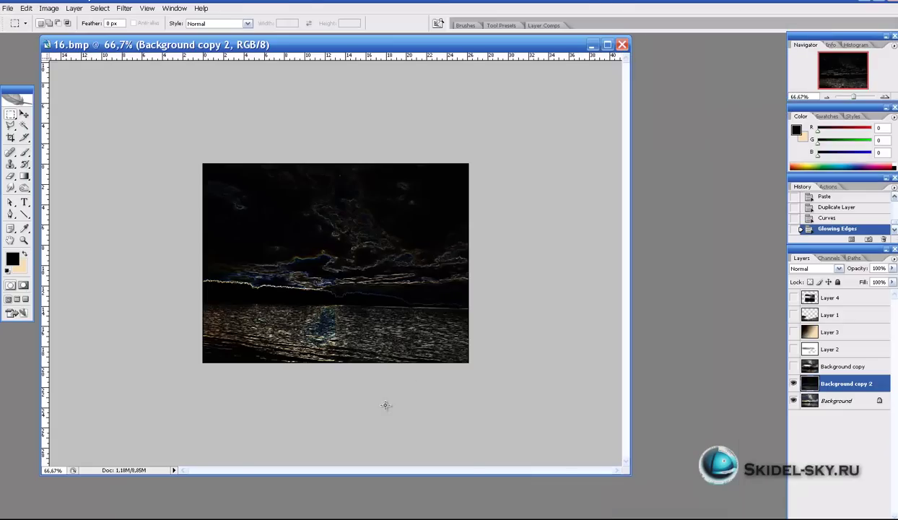
key(ctrl+i)
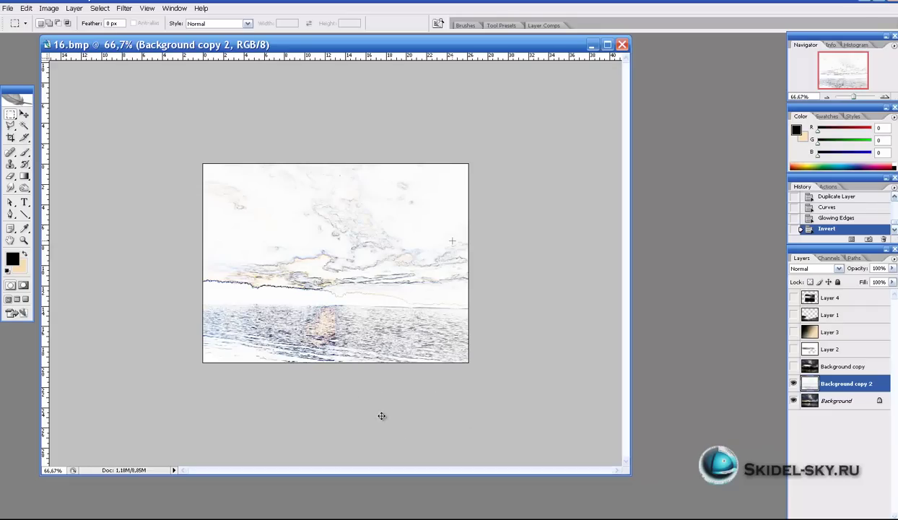
Step: Try opacities such as 45%, 15% and 30% on Background copy 2 and restore it to 100%
click(893, 269)
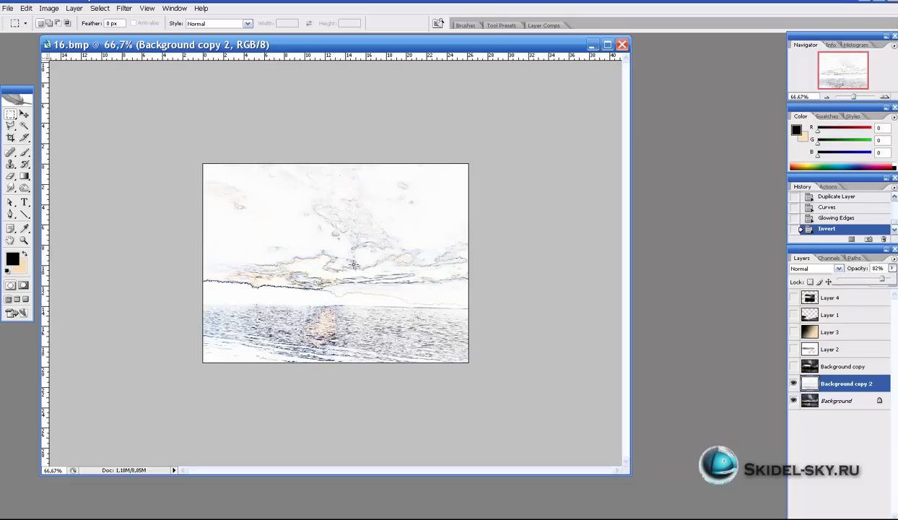
key(4)
key(5)
key(3)
key(5)
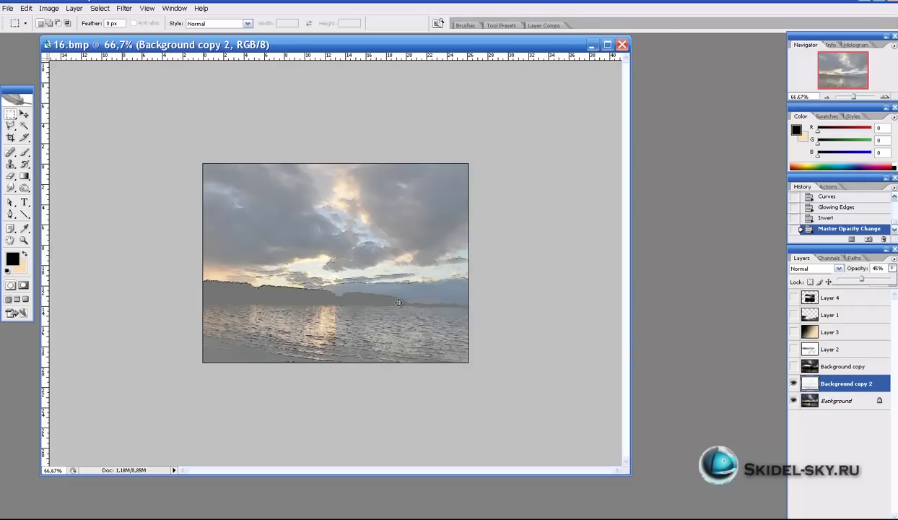
scroll(606, 215, down, 15)
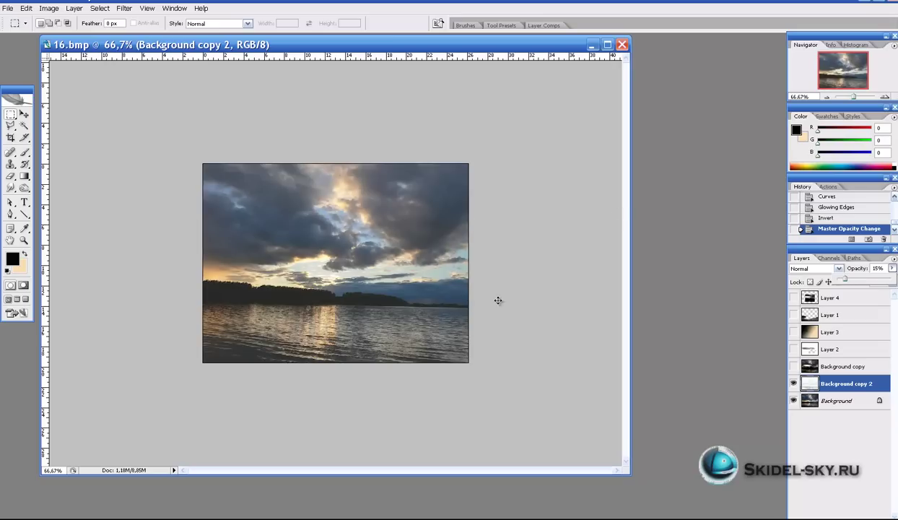
scroll(577, 280, up, 11)
key(3)
key(1)
key(0)
key(0)
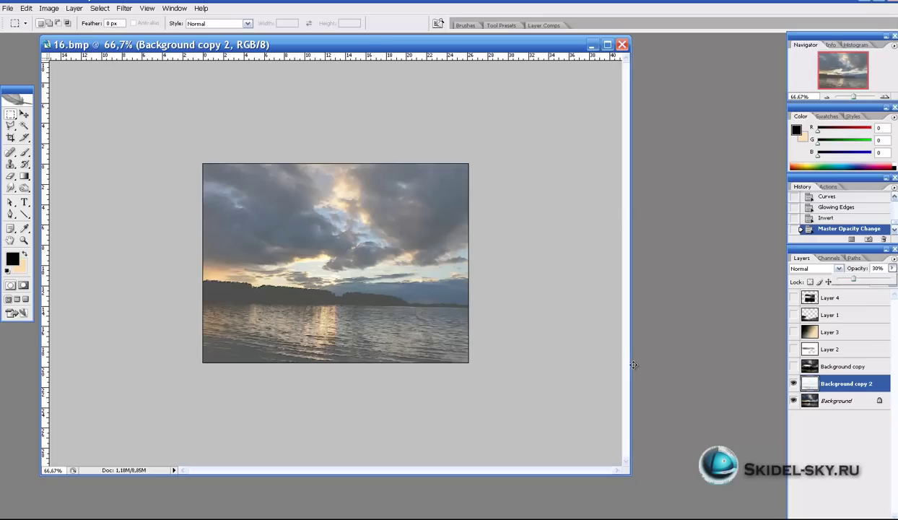
key(0)
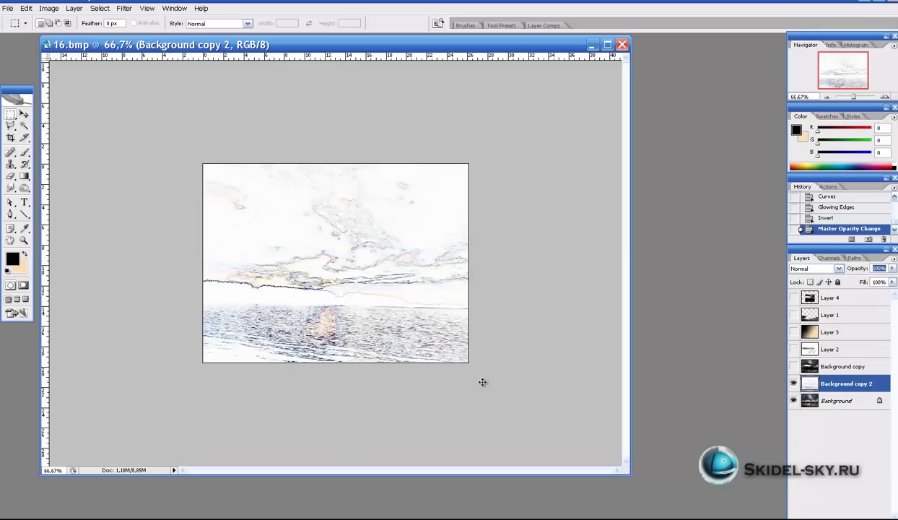
Step: Set the blending mode of Background copy 2 to Multiply
key(alt+bracketright)
key(alt+bracketleft)
key(alt+bracketright)
key(alt+bracketleft)
key(Down)
key(Down)
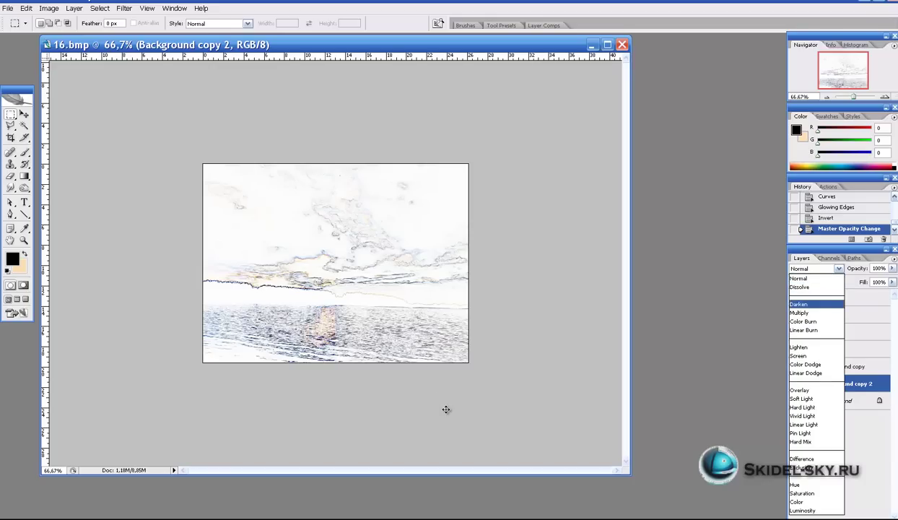
key(Down)
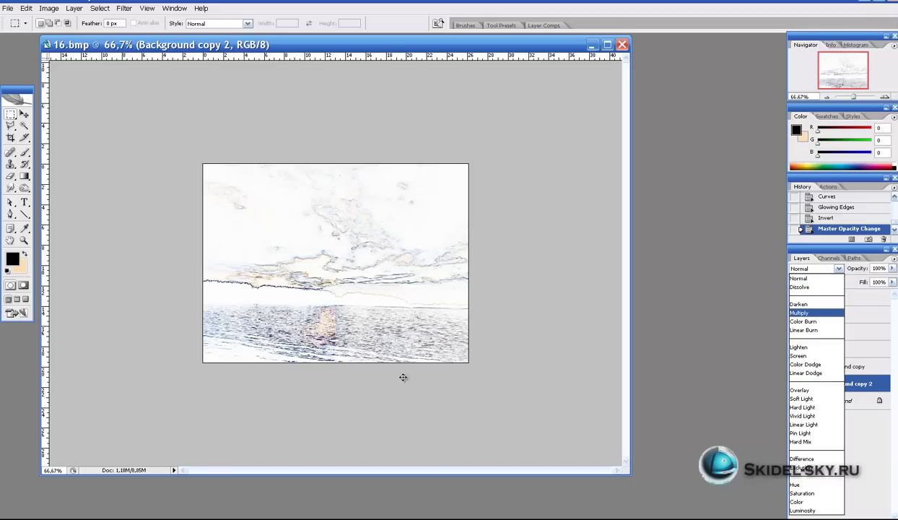
key(Return)
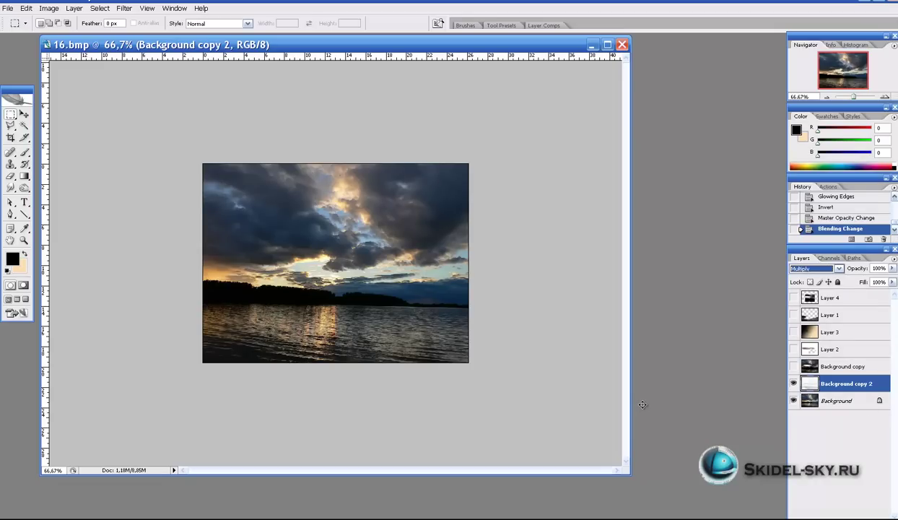
Step: Try the Color Burn and Lighten blending modes on Background copy 2
key(Down)
key(Down)
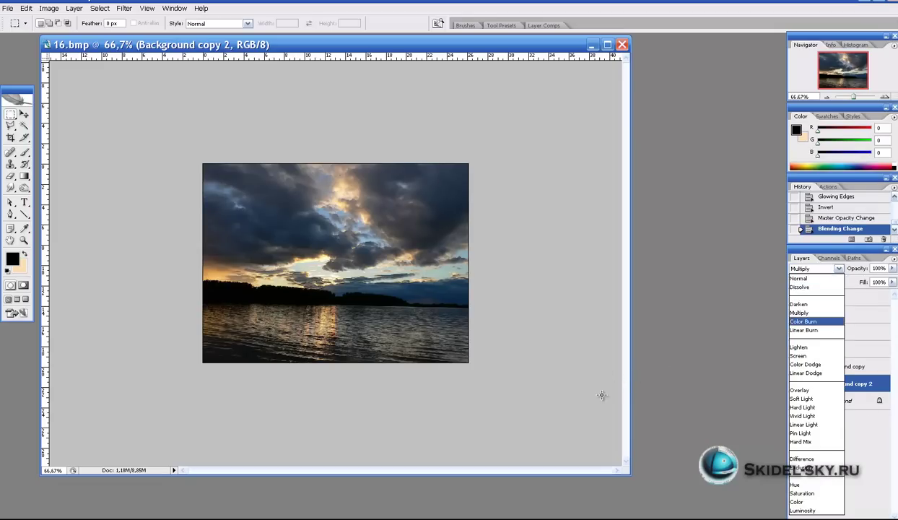
key(Return)
key(alt+Down)
key(Down)
key(Down)
key(Return)
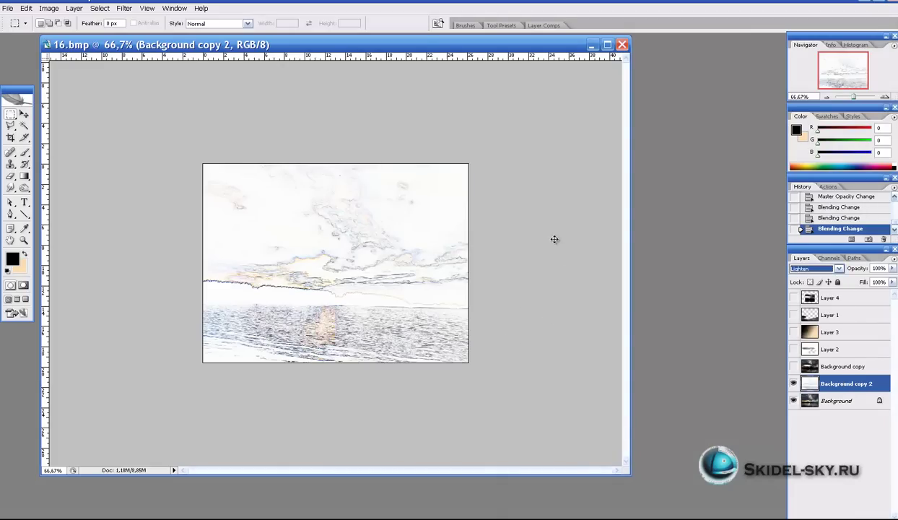
Step: Try the Darken and Linear Burn blending modes on Background copy 2
key(alt+Down)
key(Up)
key(Up)
key(Up)
key(Up)
key(Return)
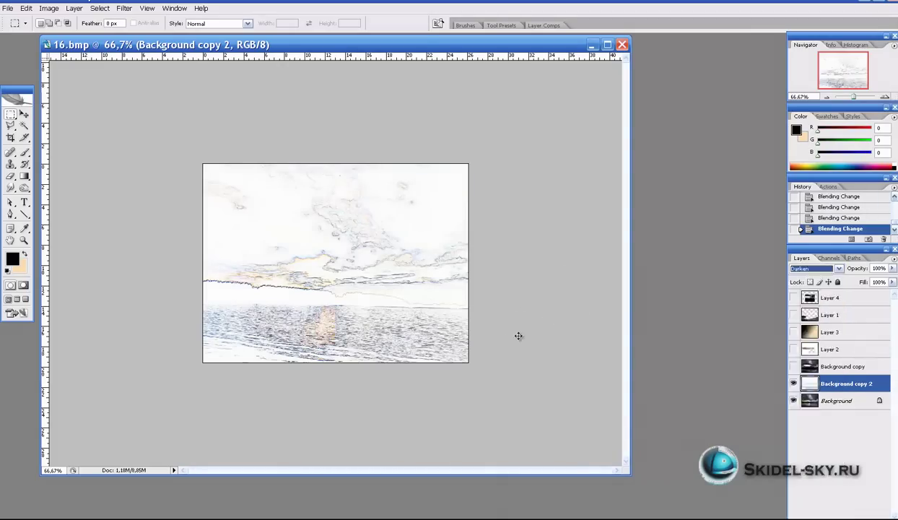
key(alt+Down)
key(Down)
key(Down)
key(Down)
key(Down)
key(Return)
key(Up)
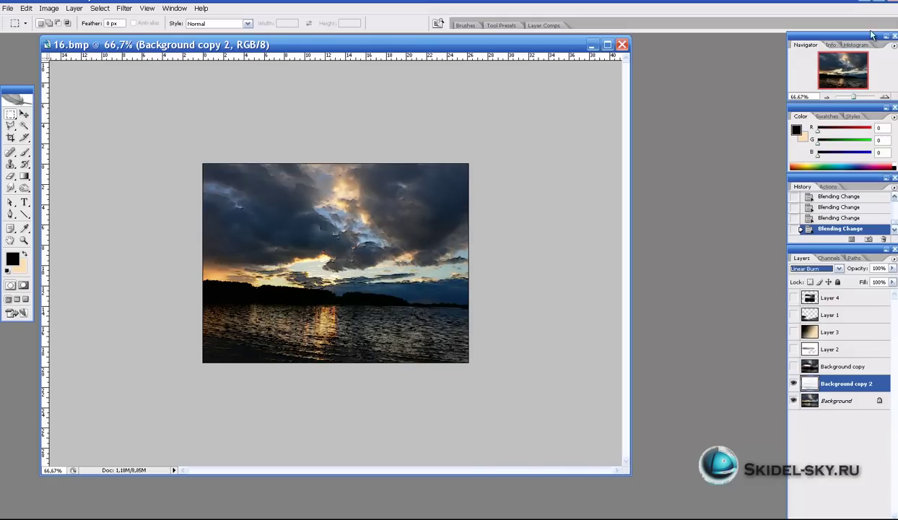
Step: Step Background copy 2 through the lightening blending modes as far as Soft Light
key(Down)
key(Down)
key(Down)
key(Down)
key(Down)
key(Down)
key(Down)
key(Down)
key(Down)
key(Down)
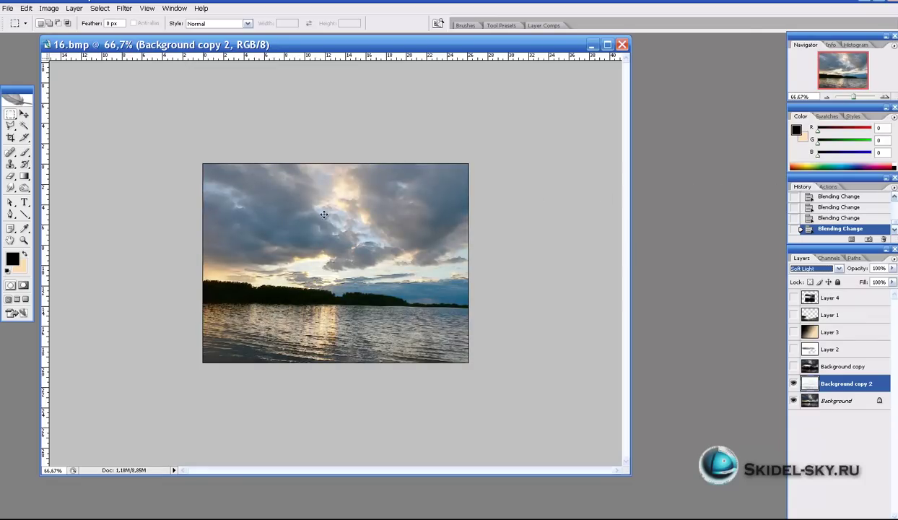
Step: Preview the remaining blending modes on Background copy 2, including Exclusion and Color
key(Down)
key(Down)
key(Down)
key(Down)
key(Down)
key(Down)
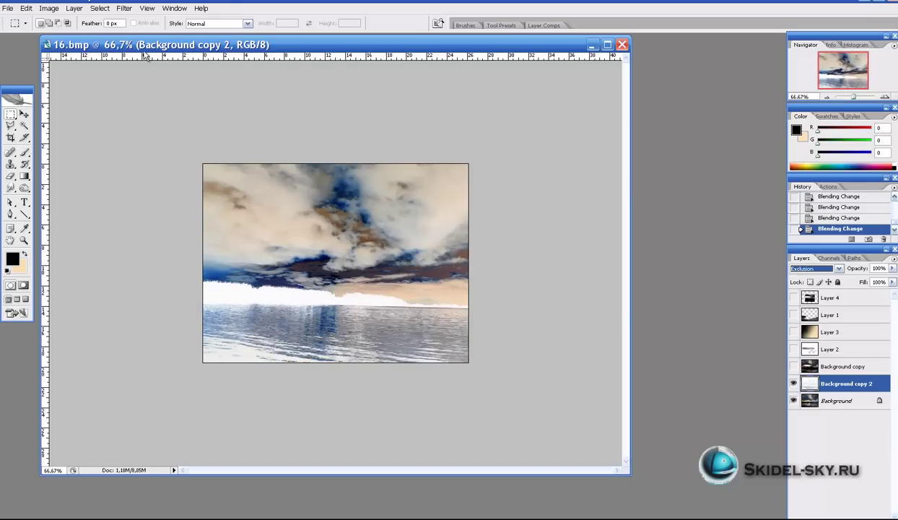
key(Down)
key(Down)
key(Down)
key(Up)
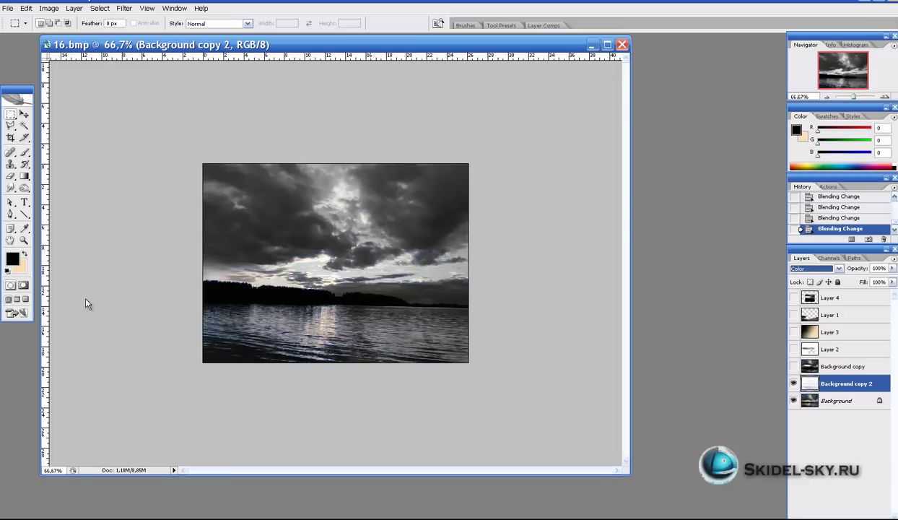
key(Down)
Step: Step Background copy 2 back through the blending modes, past Overlay, to Normal
key(Up)
key(Up)
key(Up)
key(Up)
key(Up)
key(Up)
key(Up)
key(Up)
key(Up)
key(Up)
key(Up)
key(Up)
key(Up)
key(Up)
key(Up)
key(Up)
key(Up)
key(Up)
key(Up)
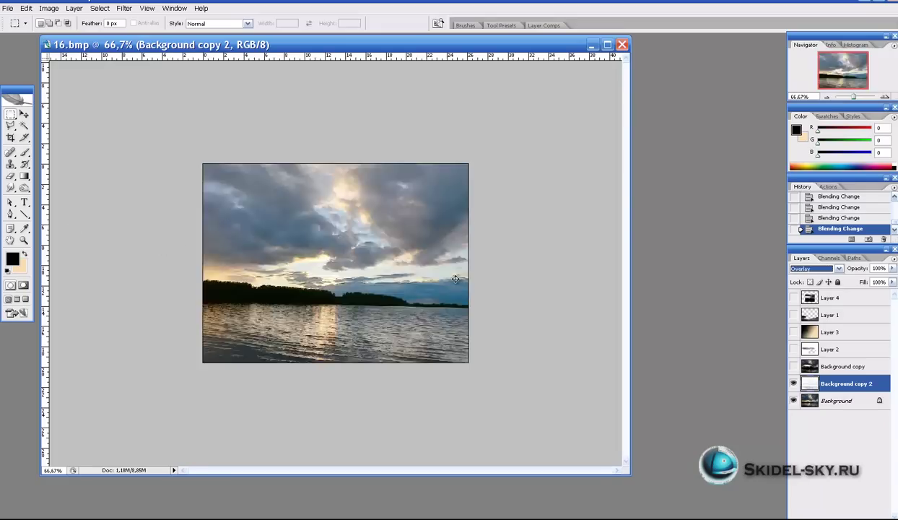
key(Up)
key(Up)
key(Up)
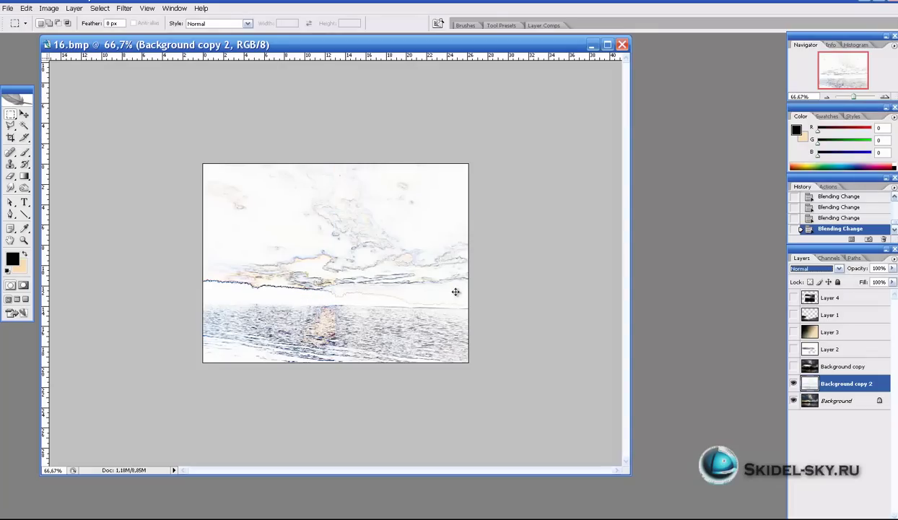
Step: Compare Linear Burn with the other darkening modes and set the blending mode of Background copy 2 to Darken
key(Down)
key(Down)
key(Down)
key(Down)
key(Up)
key(Up)
key(Up)
key(Up)
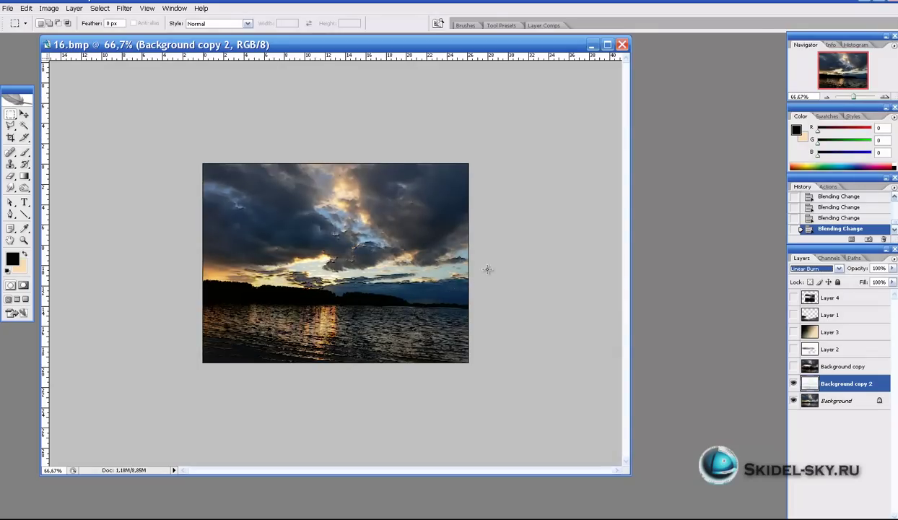
key(Down)
key(Down)
Step: Hide Background copy 2 and duplicate the Background layer
key(l)
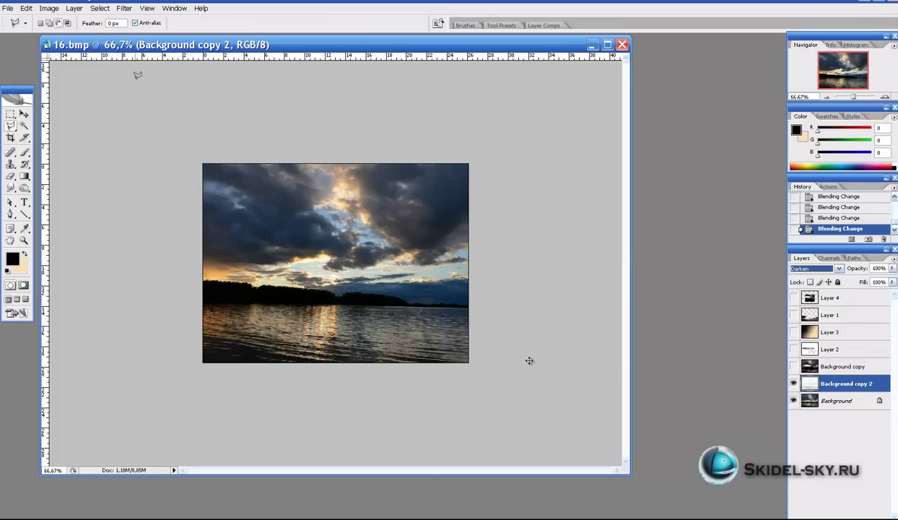
click(478, 290)
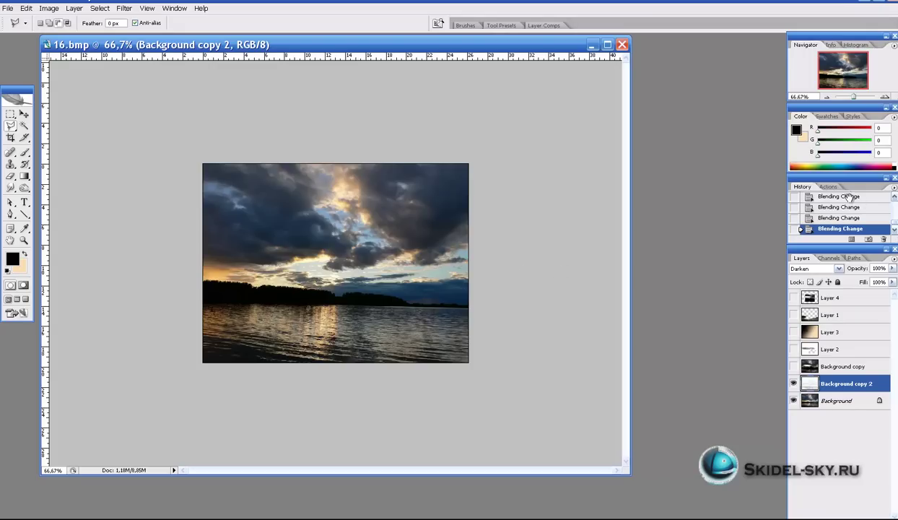
key(ctrl+comma)
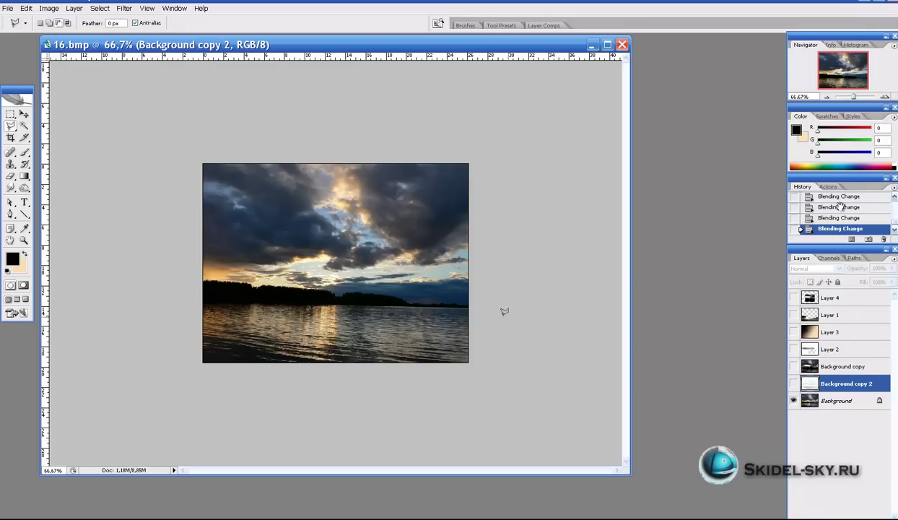
drag(852, 403, 870, 516)
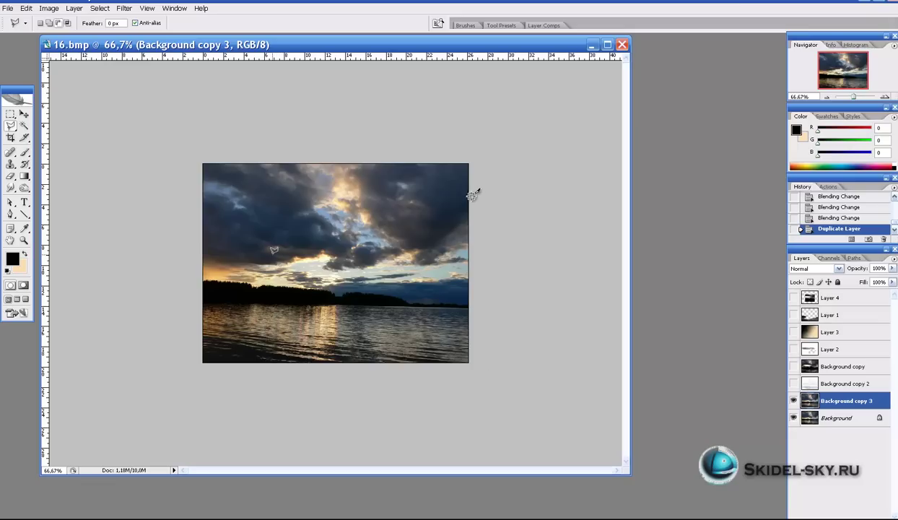
Step: Outline a polygonal patch of clouds and horizon on Background copy 3 with the Polygonal Lasso at 0 px feather
click(231, 244)
click(267, 224)
click(330, 224)
click(356, 260)
key(Return)
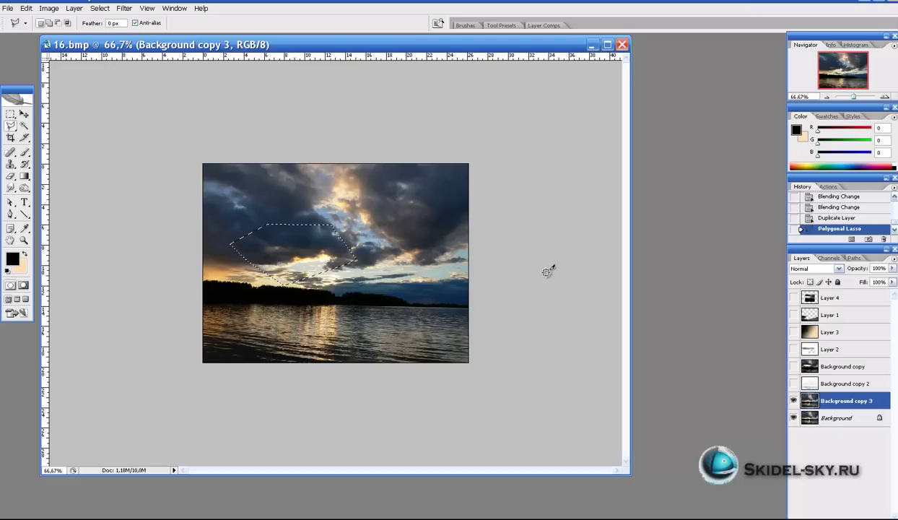
Step: Copy the selected cloud patch from Background copy 3 and paste it as a new layer above Layer 4
key(ctrl+c)
key(alt+shift+])
key(ctrl+v)
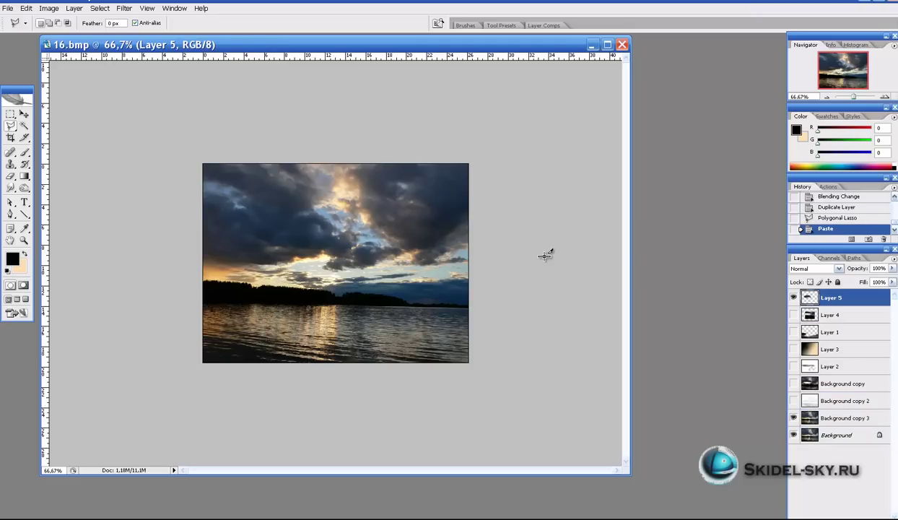
Step: Show Background copy 2 and set its blending mode to Normal to reveal the pasted patch's hard edges
click(793, 401)
click(844, 401)
click(838, 268)
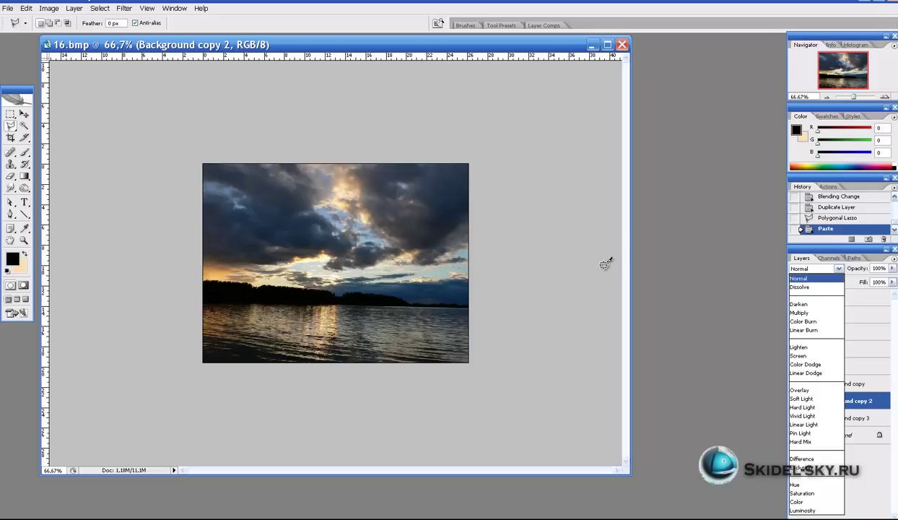
click(799, 278)
key(m)
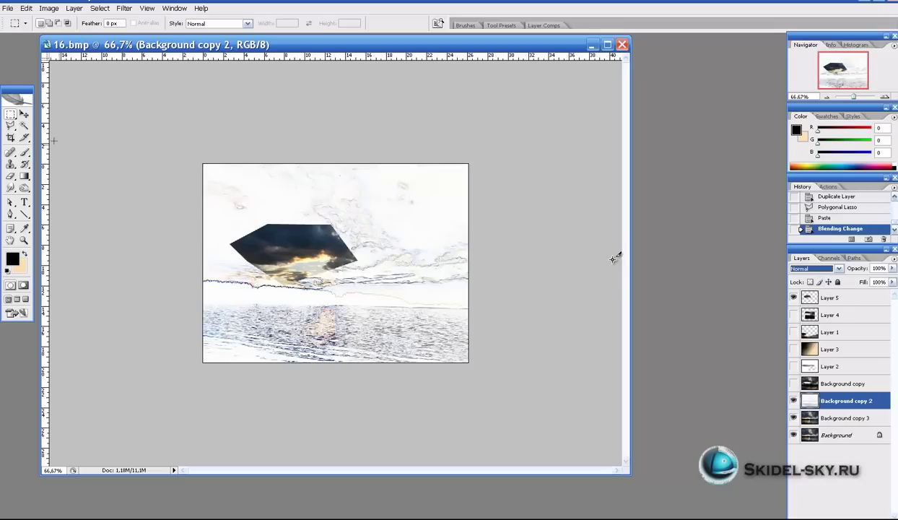
Step: Try a stroke across the sky on Background copy 2 with the Hard Round 19 pixels brush and undo it
key(b)
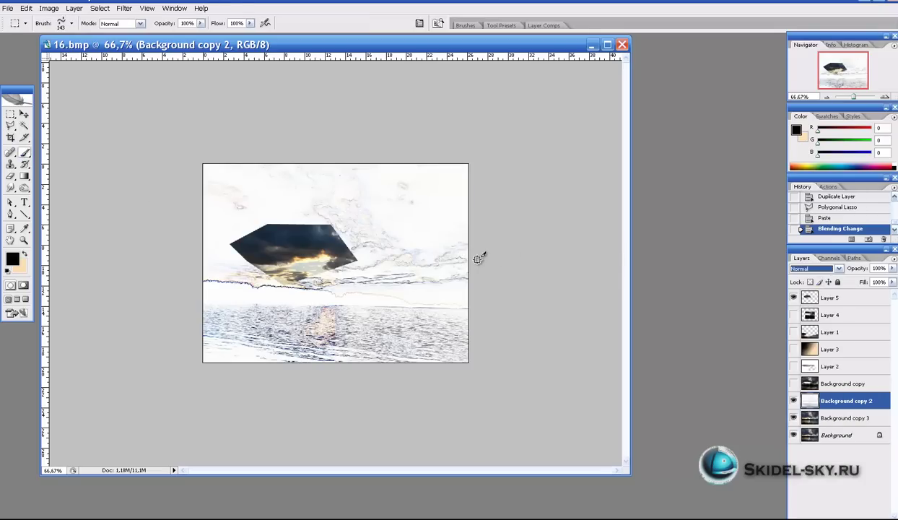
right_click(476, 256)
scroll(497, 274, up, 10)
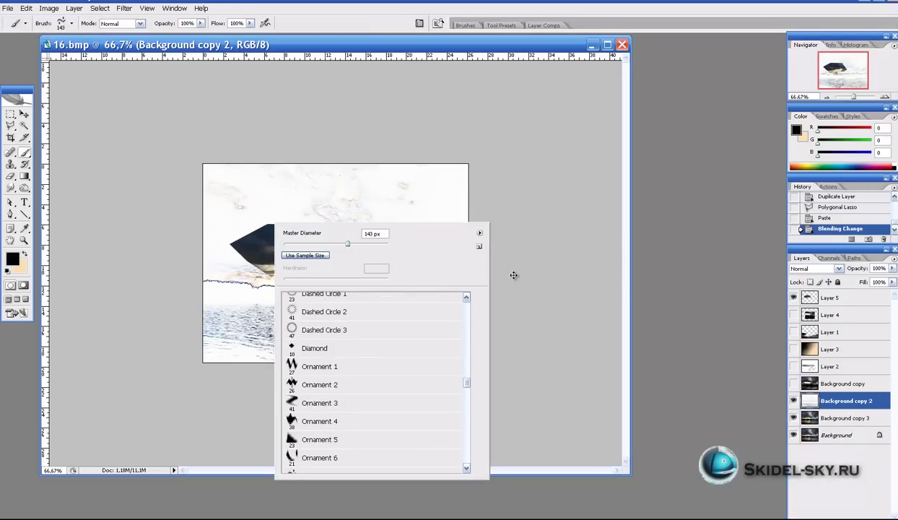
scroll(515, 290, up, 10)
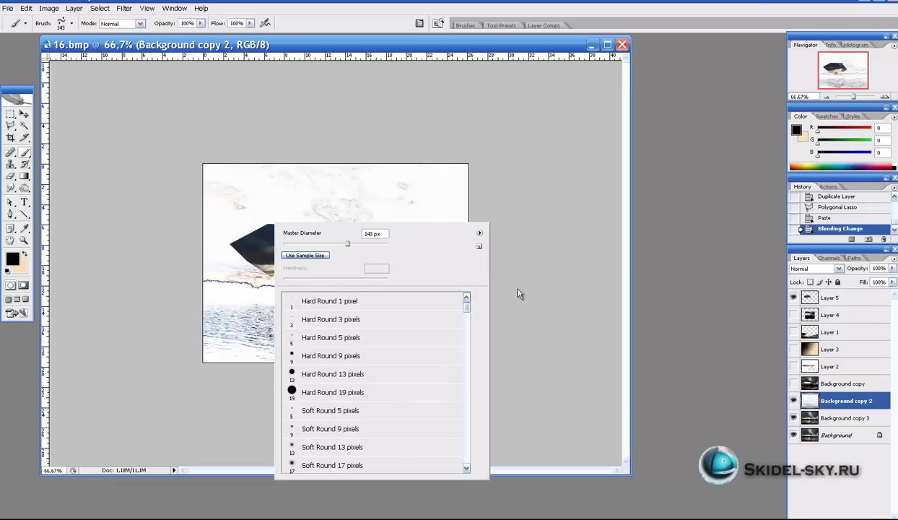
click(333, 392)
drag(340, 190, 304, 219)
key(ctrl+z)
key(ctrl+z)
key(ctrl+alt+z)
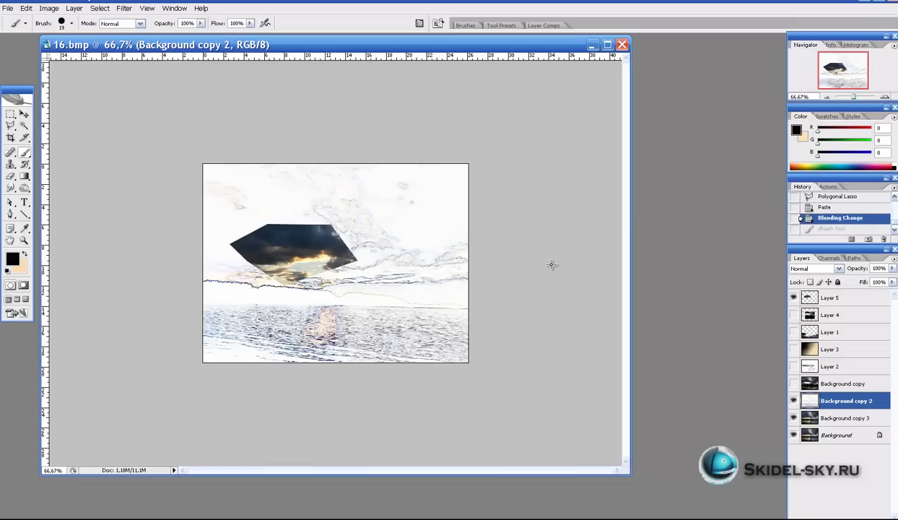
Step: Hide Background copy 2 and outline the central sky on Background copy 3 using the Polygonal Lasso with a 20 px feather
click(794, 401)
click(837, 418)
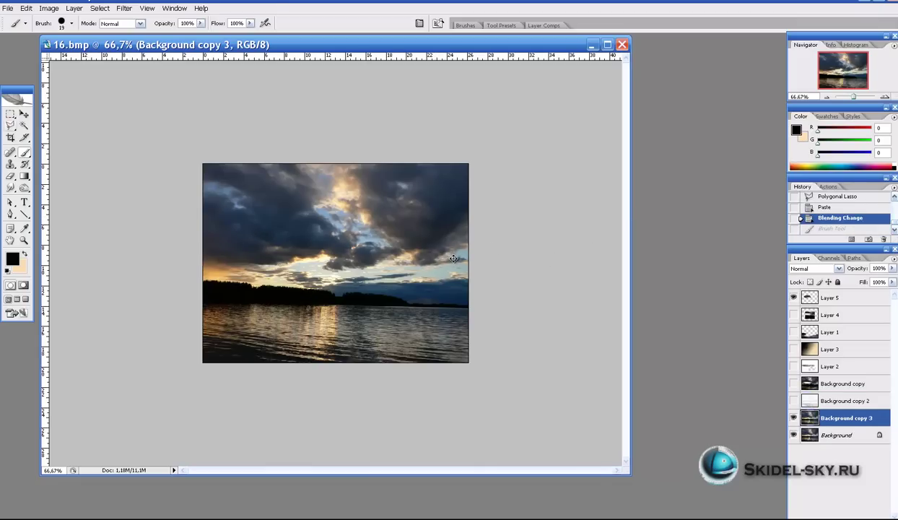
click(10, 126)
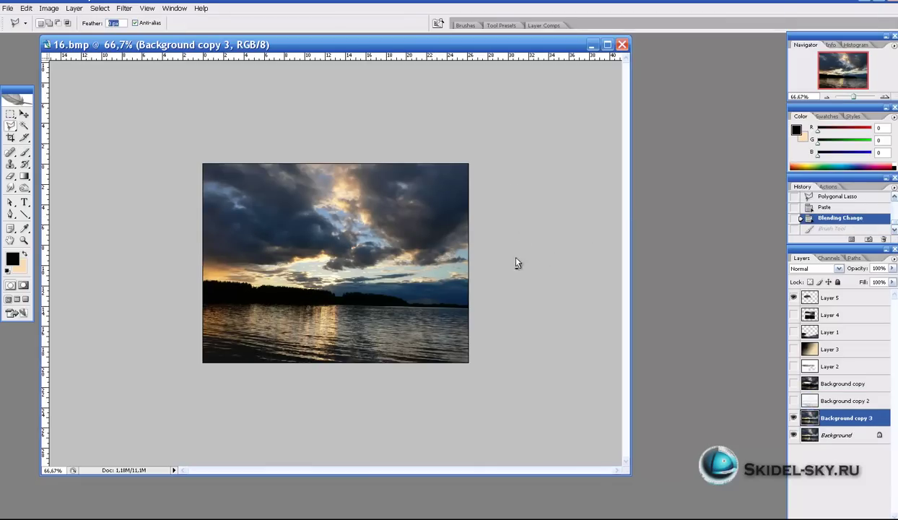
click(254, 212)
click(357, 190)
click(444, 255)
click(347, 297)
click(244, 269)
click(253, 212)
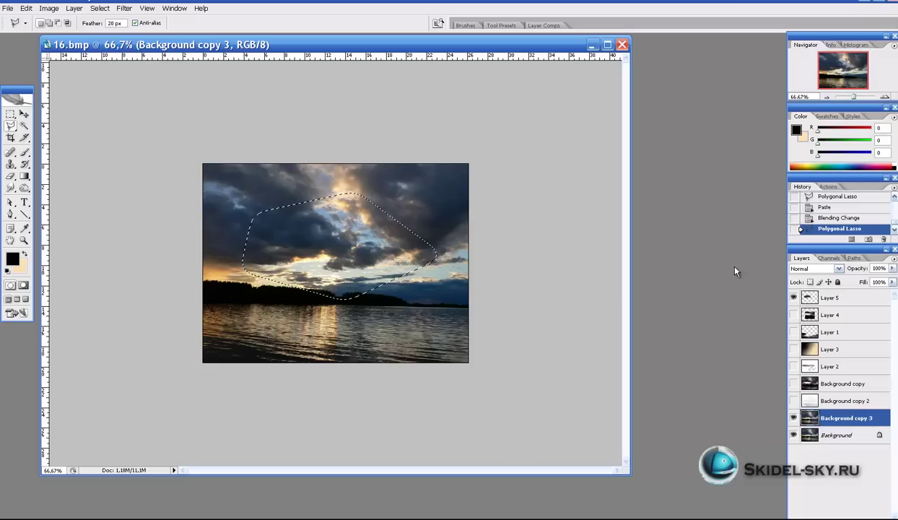
Step: Paste the feathered sky selection as a new layer above Layer 5 and display it over Background copy 2 with Layer 5 hidden
click(830, 298)
key(ctrl+c)
key(ctrl+v)
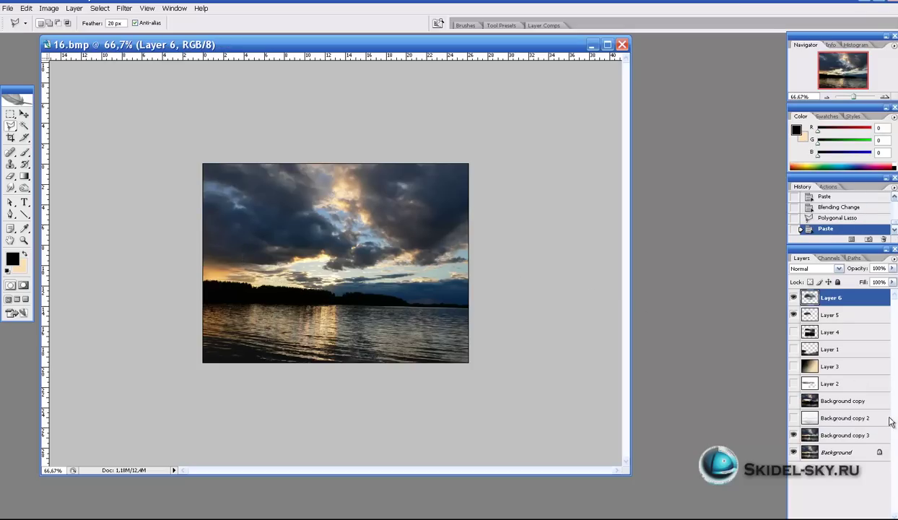
click(793, 417)
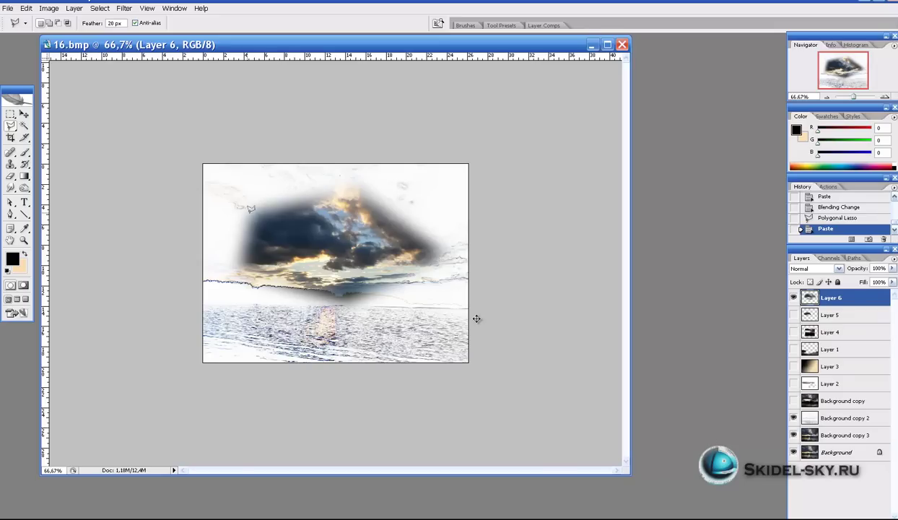
Step: Outline a larger area around the sky patch on Background copy 3 using the Polygonal Lasso with a 50 px feather
key(Return)
click(846, 435)
click(264, 204)
click(385, 171)
click(460, 212)
click(459, 307)
click(303, 312)
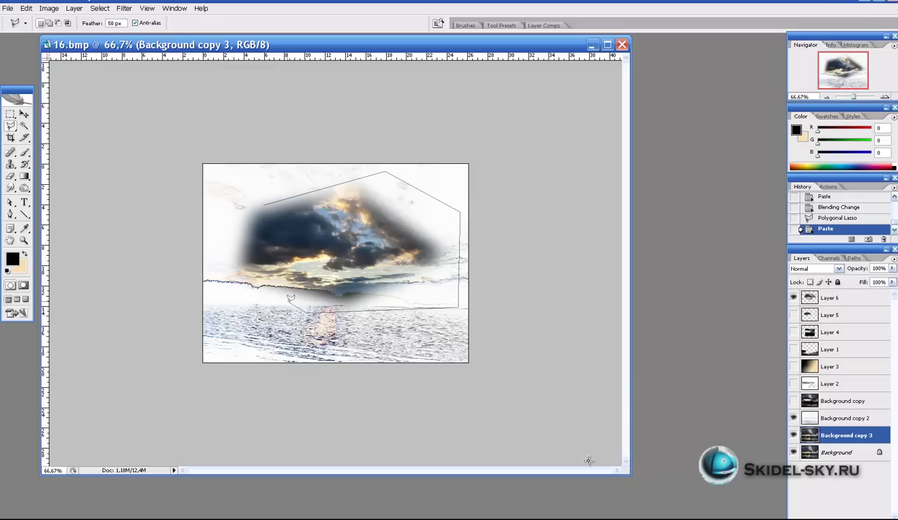
click(226, 246)
click(230, 207)
click(263, 204)
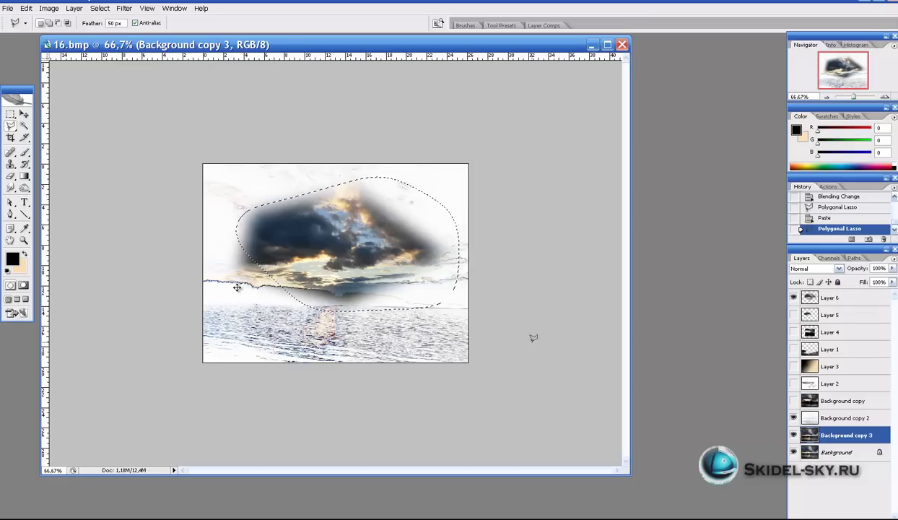
Step: Paste the 50 px feathered selection from Background copy 3 as a new layer above Layer 6
click(839, 299)
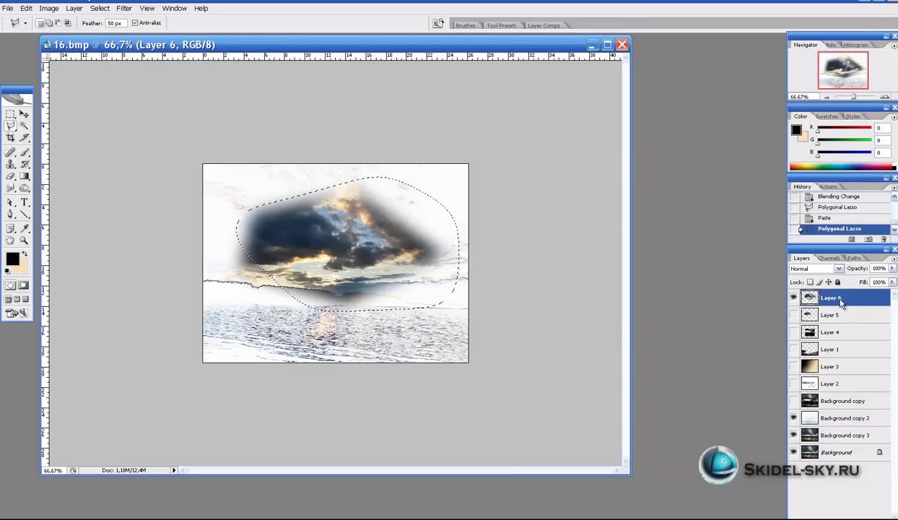
key(ctrl+v)
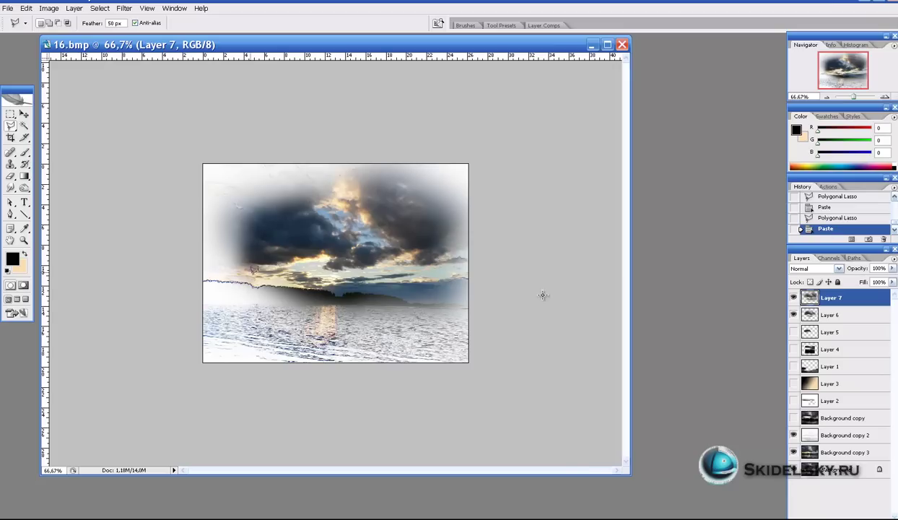
key(ctrl+f)
key(Escape)
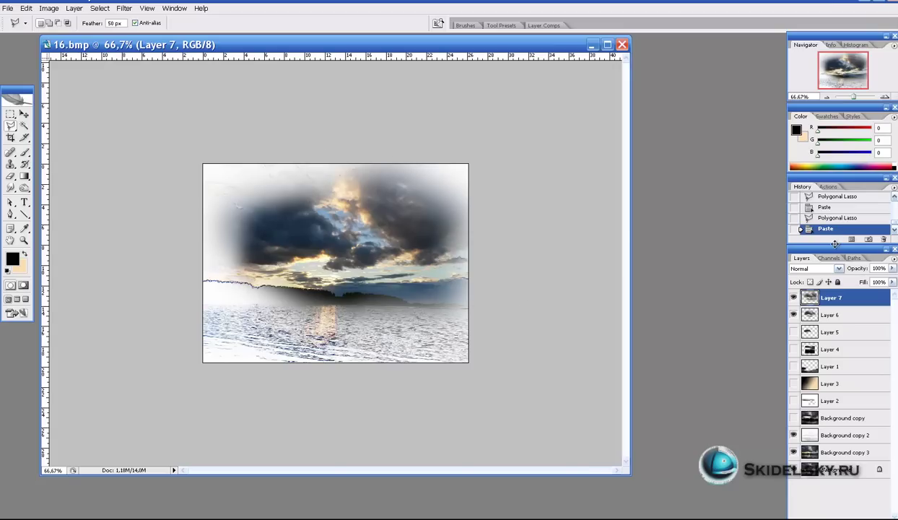